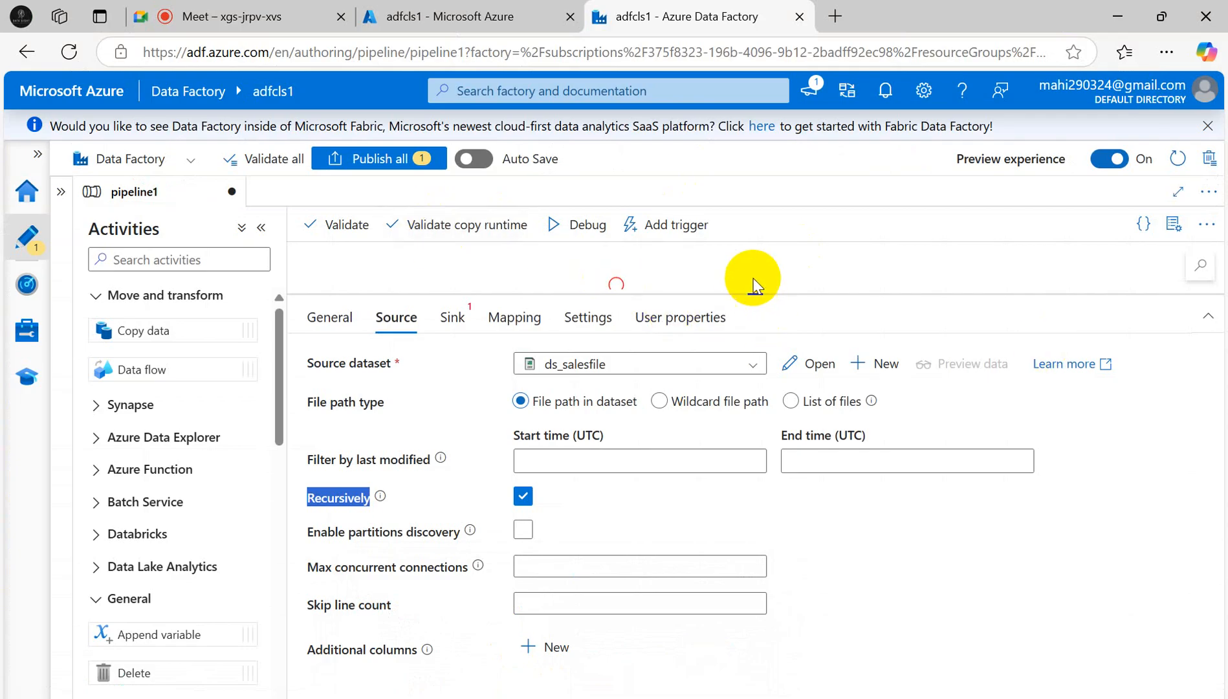
Show the explanation of the Recursively option in the copy activity's source settings
{"action": "mouse_move", "coordinate": [751, 294]}
{"action": "left_mouse_down"}
{"action": "mouse_move", "coordinate": [748, 435]}
{"action": "mouse_move", "coordinate": [775, 289]}
{"action": "left_mouse_up"}
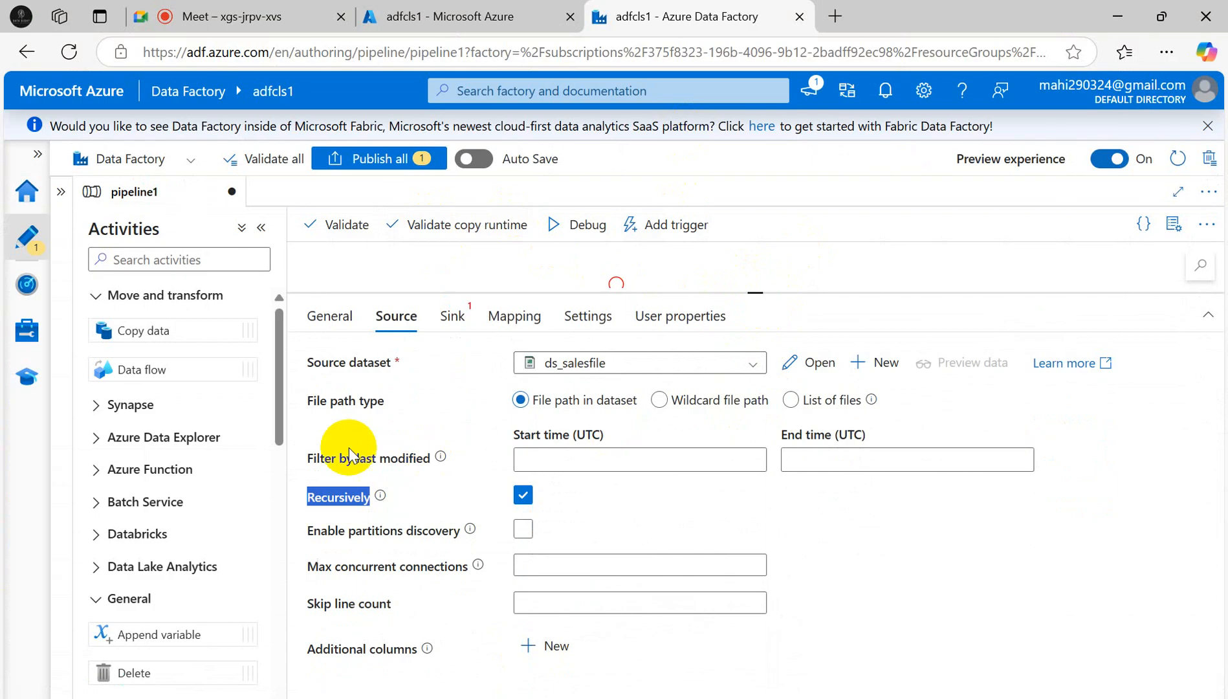
{"action": "left_click", "coordinate": [397, 477]}
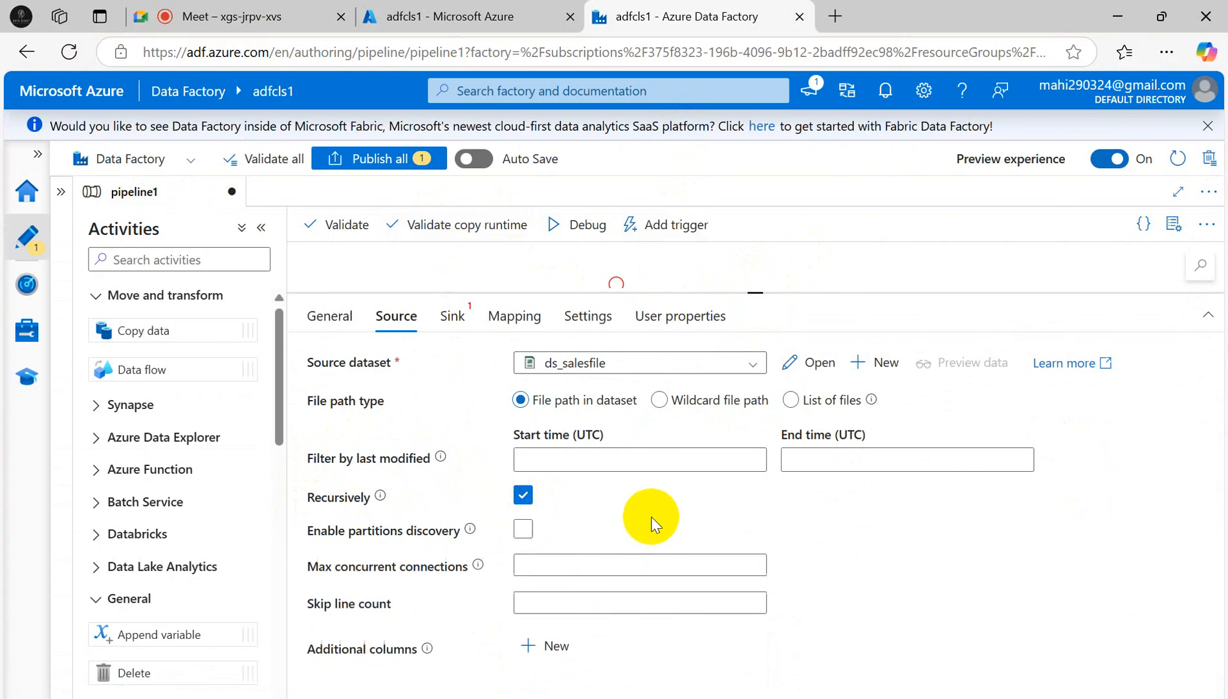
{"action": "mouse_move", "coordinate": [380, 499]}
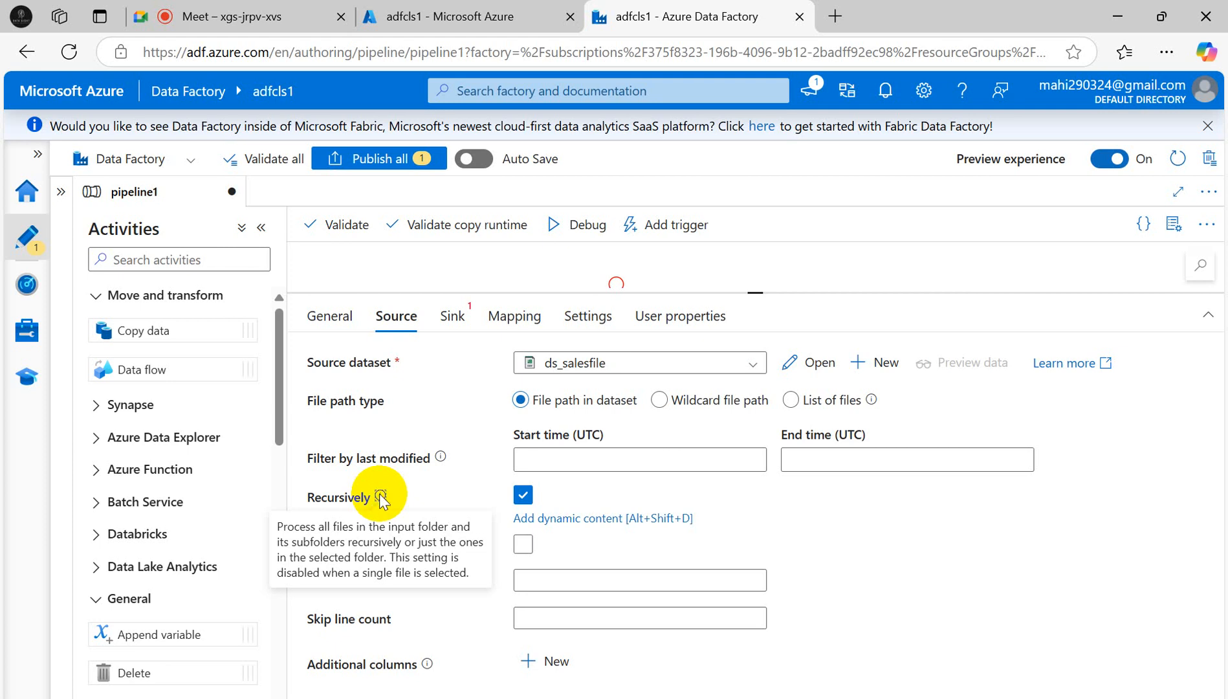
Switch to the blank Excel workbook, enter "Storage Account" in A1 and "Sa" in B1, and fit column A to its text
{"action": "mouse_move", "coordinate": [854, 698]}
{"action": "left_click", "coordinate": [856, 652]}
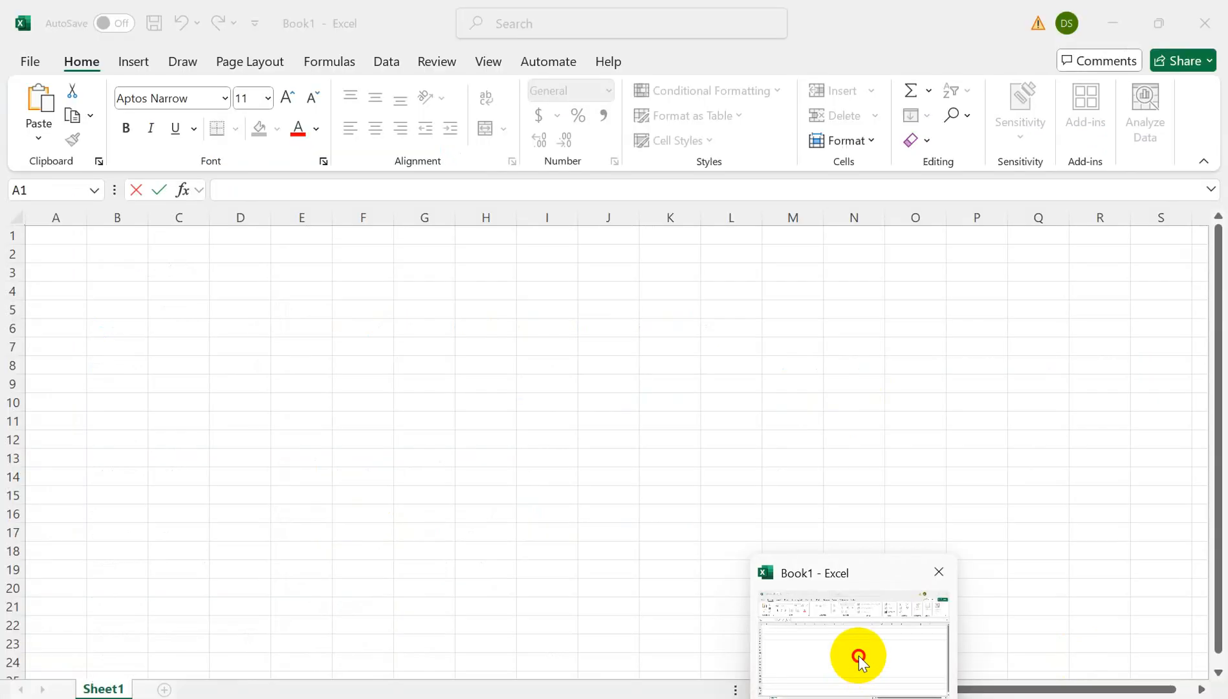
{"action": "double_click", "coordinate": [84, 236]}
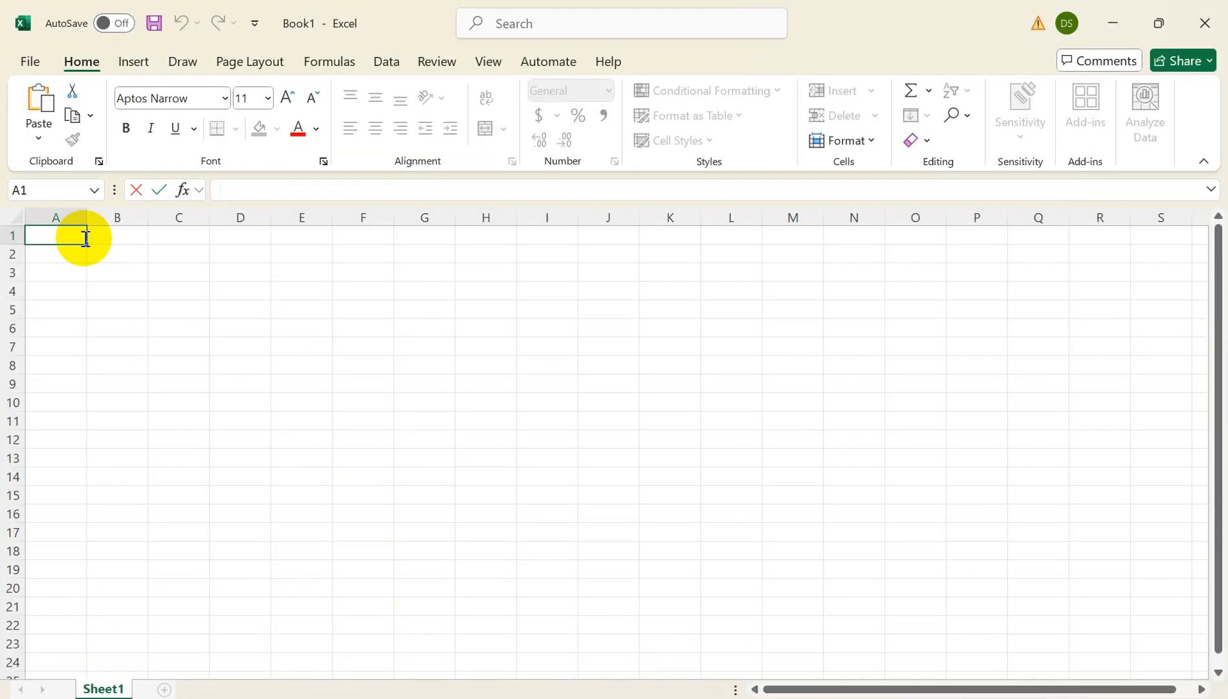
{"action": "type", "text": "Storage Account"}
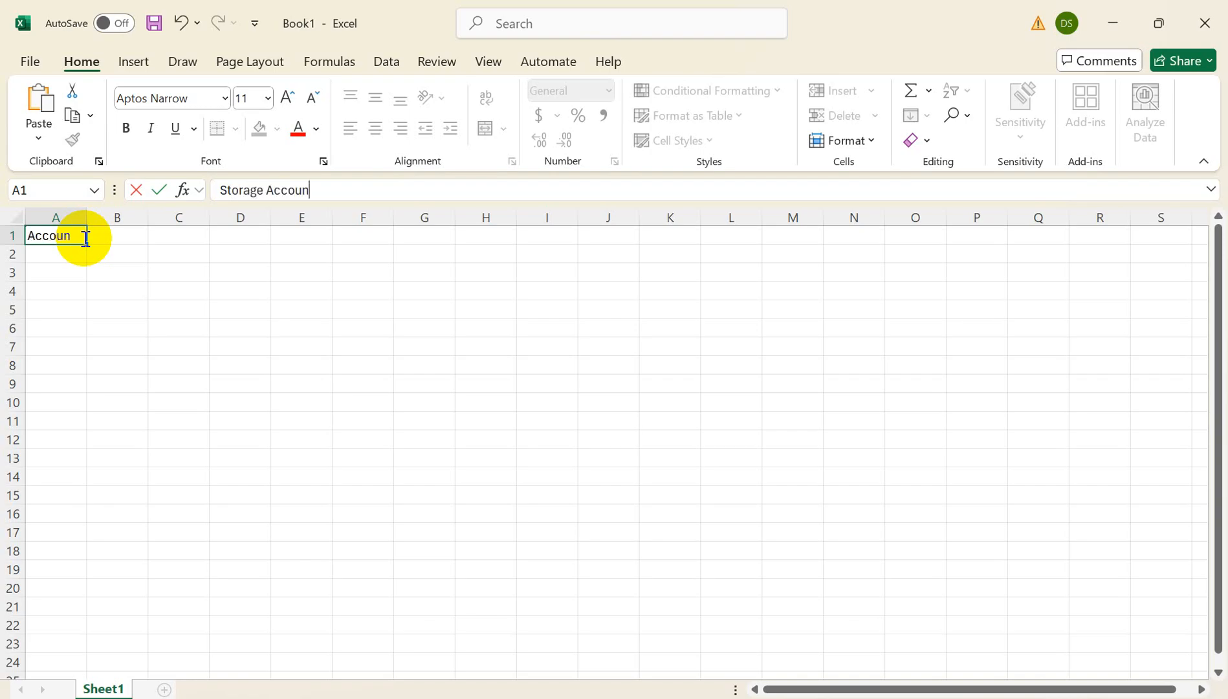
{"action": "left_click", "coordinate": [137, 239]}
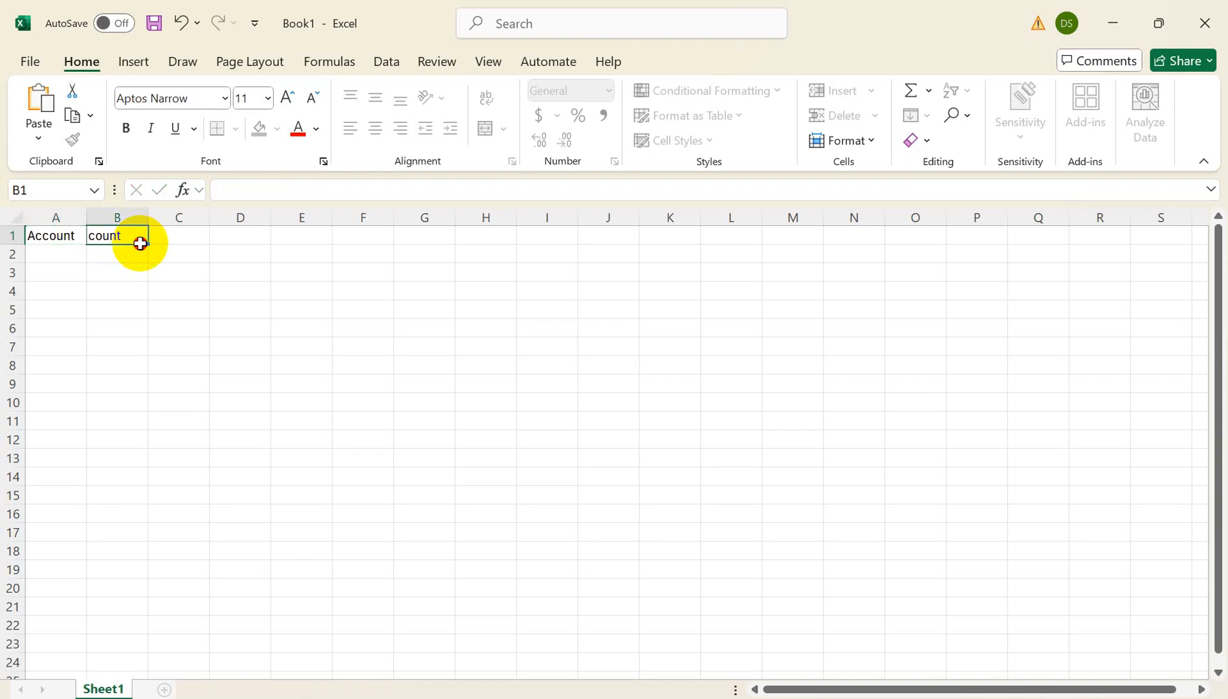
{"action": "double_click", "coordinate": [92, 212]}
{"action": "type", "text": "Sa"}
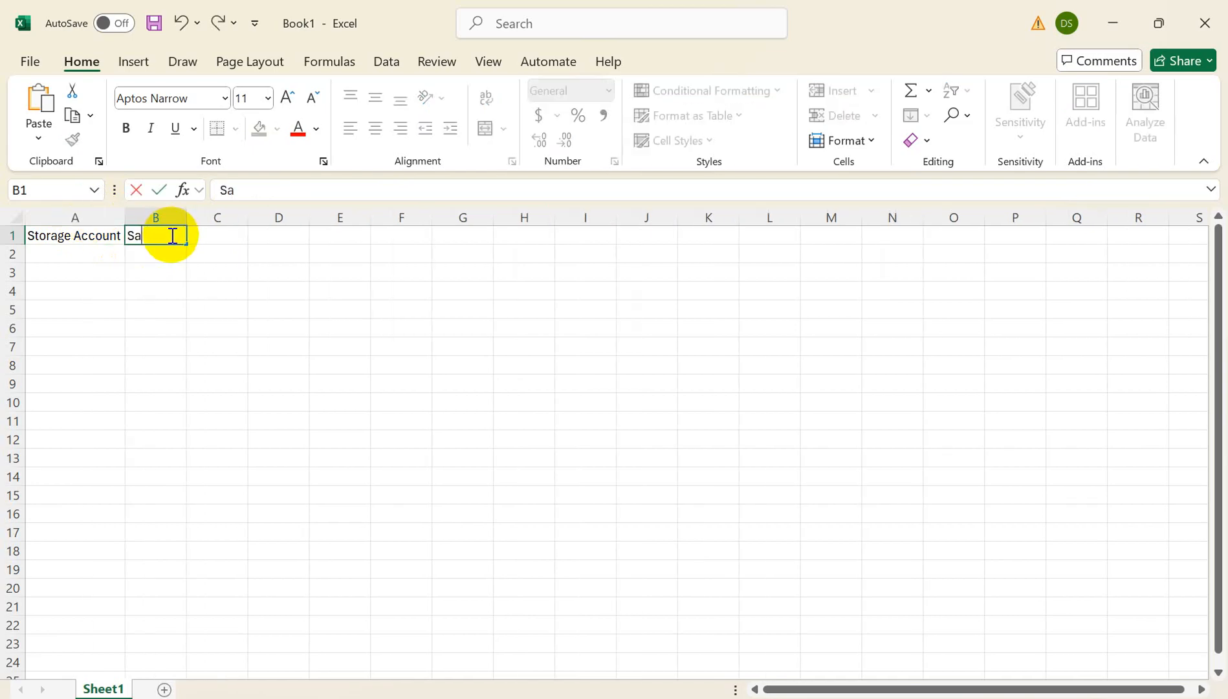
Enter "Container" in A2 and "input" in B2 as the second row of the storage layout
{"action": "left_click", "coordinate": [76, 254]}
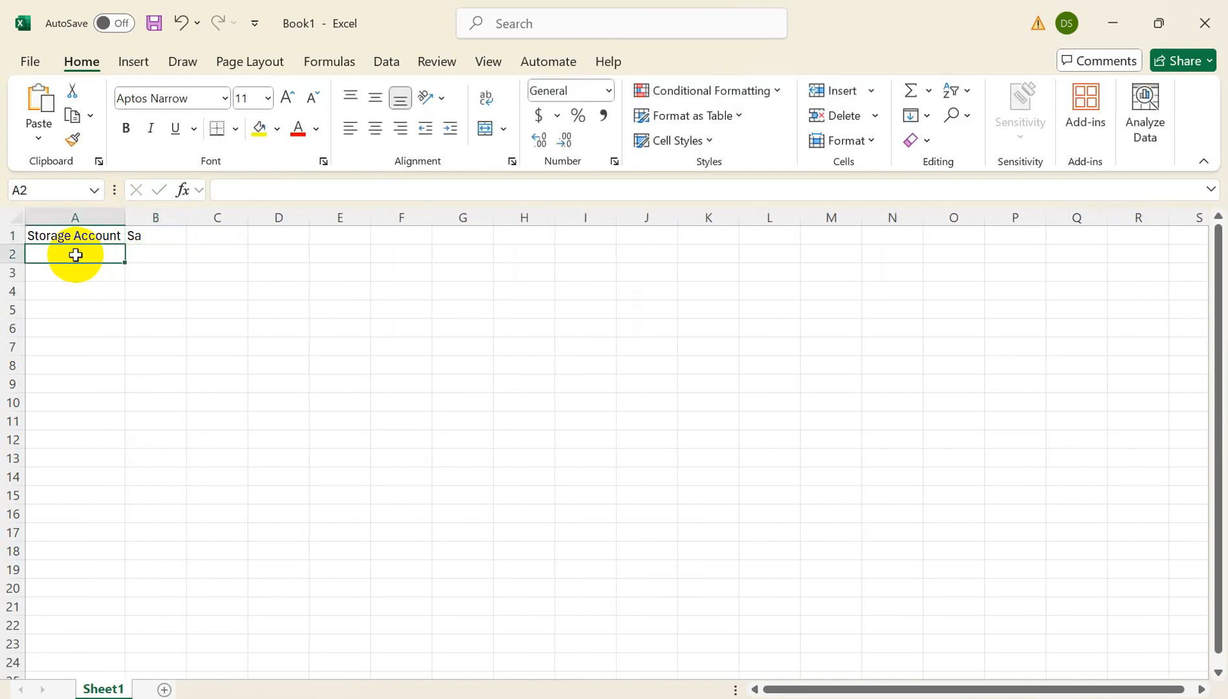
{"action": "type", "text": "Comt"}
{"action": "key", "text": "BackSpace"}
{"action": "key", "text": "BackSpace"}
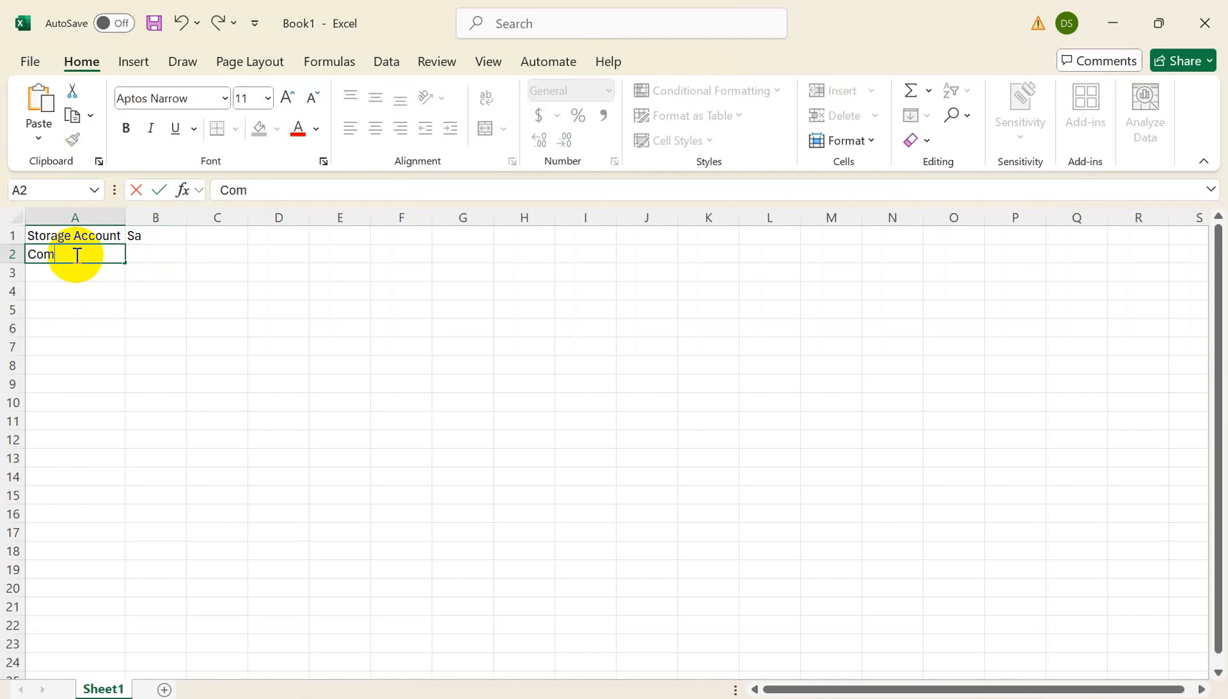
{"action": "type", "text": "ntainer"}
{"action": "key", "text": "Tab"}
{"action": "type", "text": "input"}
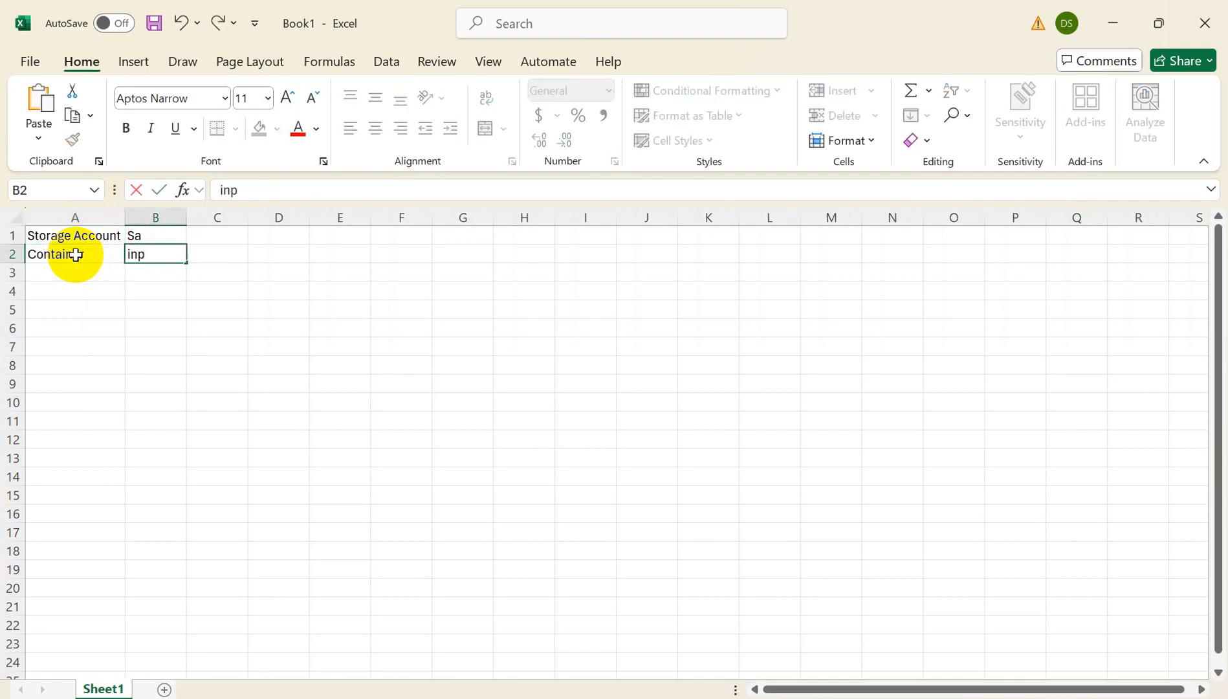
{"action": "left_click", "coordinate": [155, 288]}
List the year folders 2024 in C3 and 2023 in C4 beneath the container row
{"action": "left_click", "coordinate": [197, 270]}
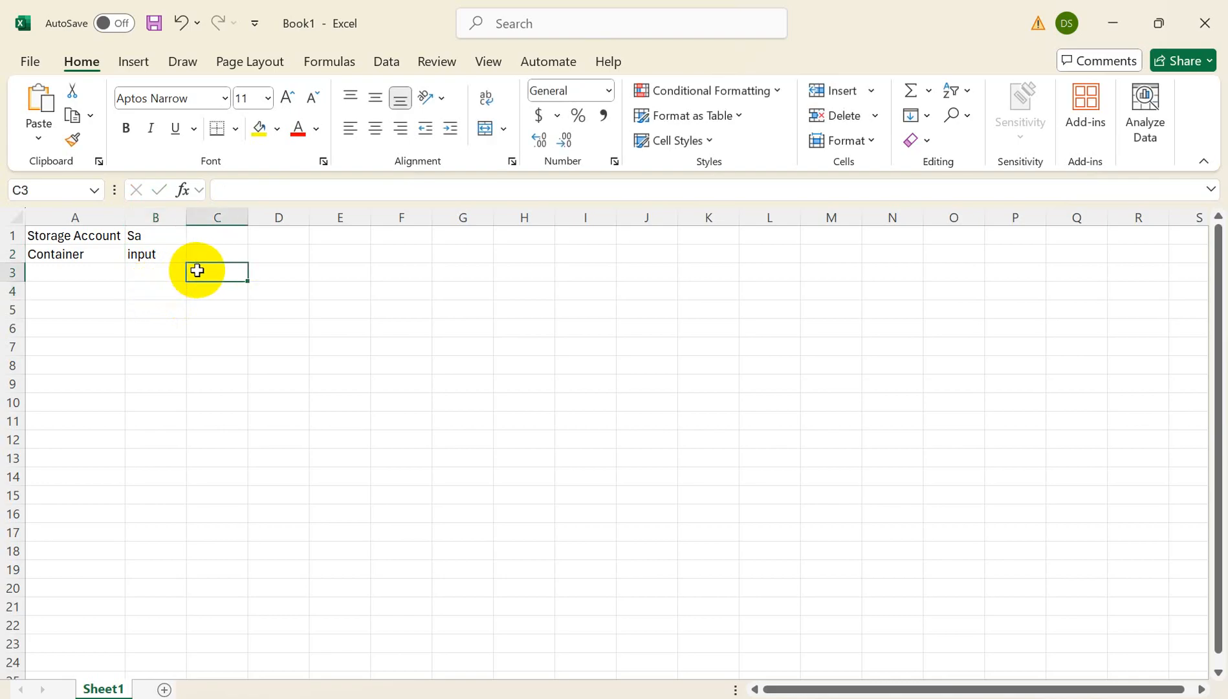
{"action": "type", "text": "2024"}
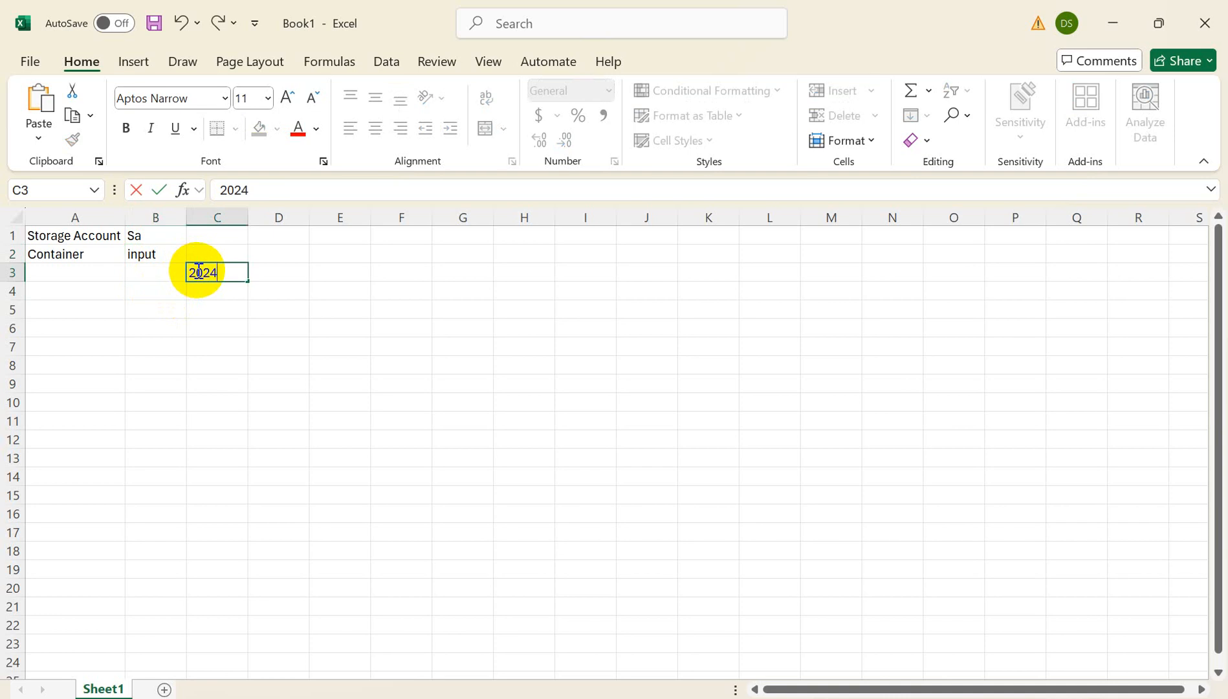
{"action": "key", "text": "Return"}
{"action": "type", "text": "2023"}
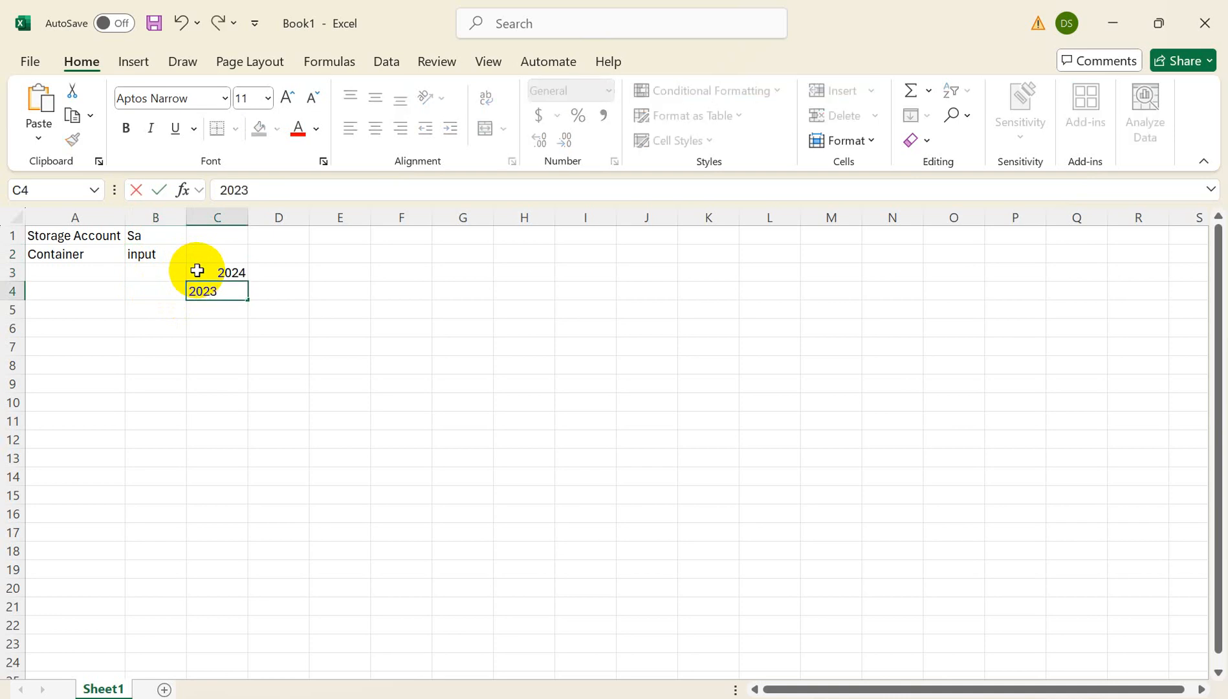
{"action": "key", "text": "Return"}
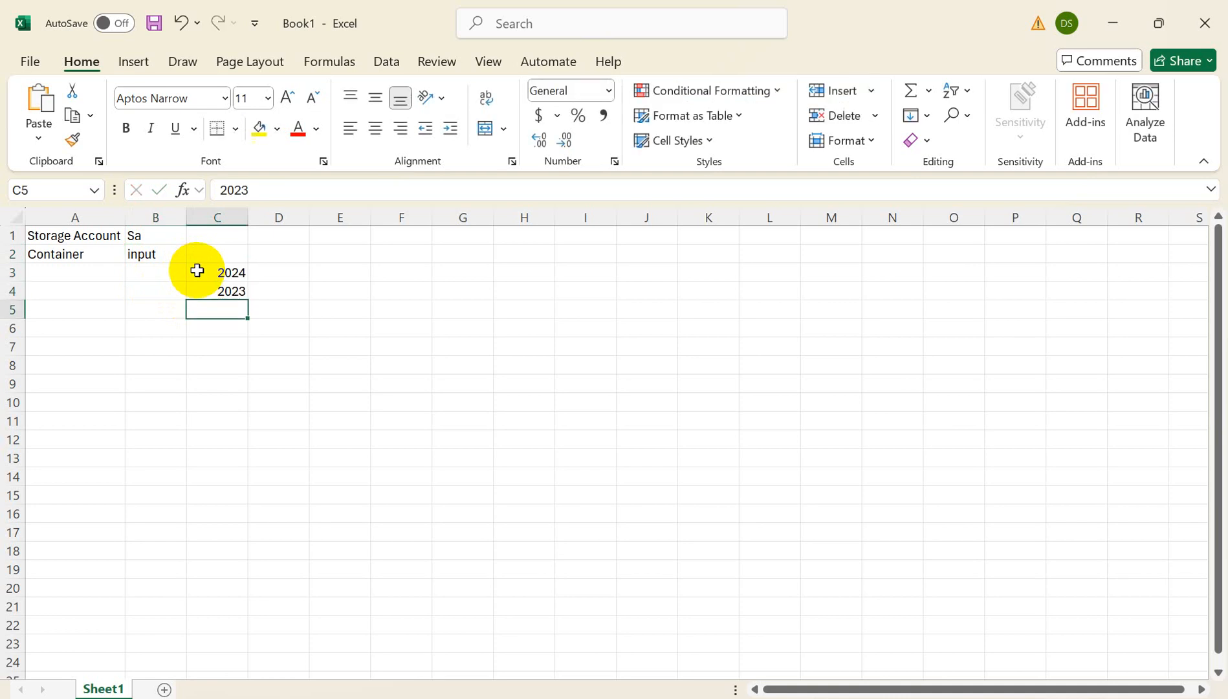
Enter 01 in D3 and extend it as an increasing number series across to L3
{"action": "left_click", "coordinate": [232, 271]}
{"action": "left_click", "coordinate": [284, 272]}
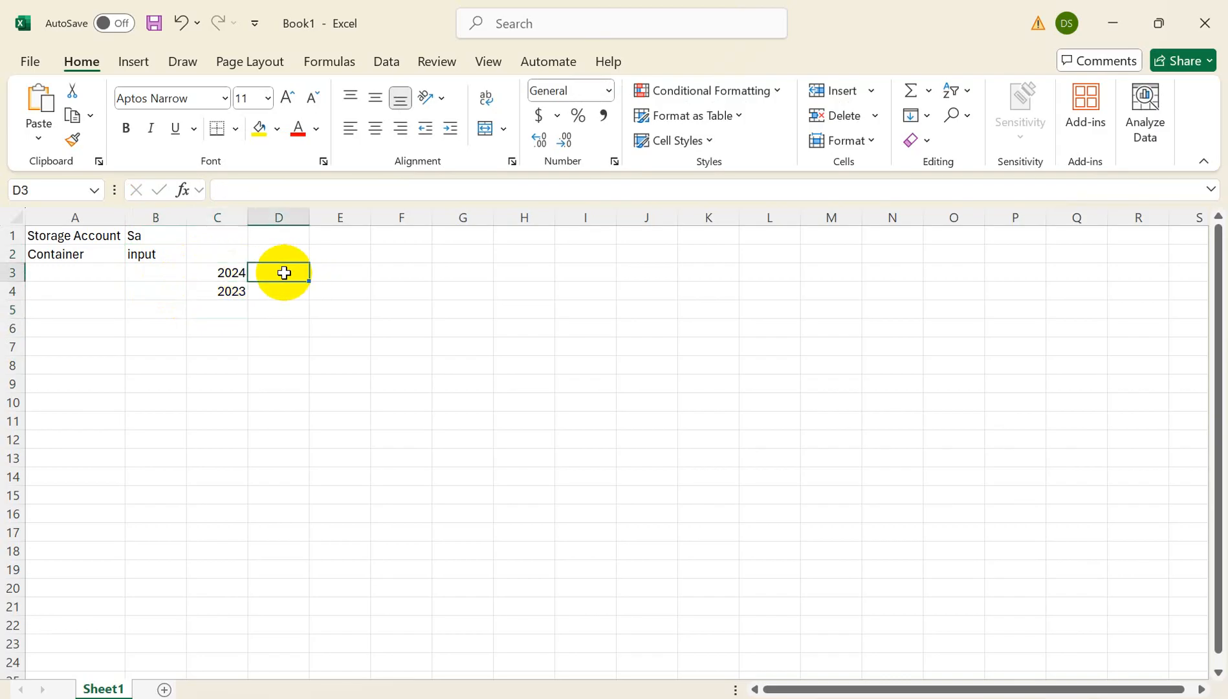
{"action": "type", "text": "01"}
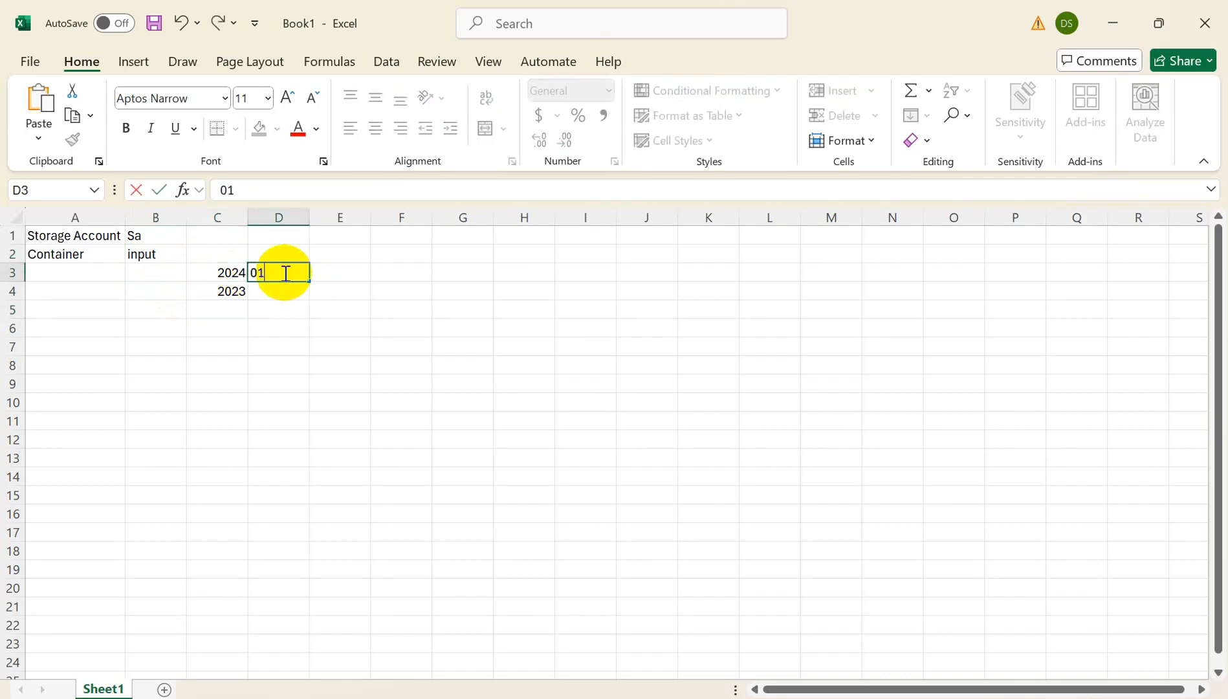
{"action": "left_click_drag", "start_coordinate": [310, 280], "coordinate": [779, 281]}
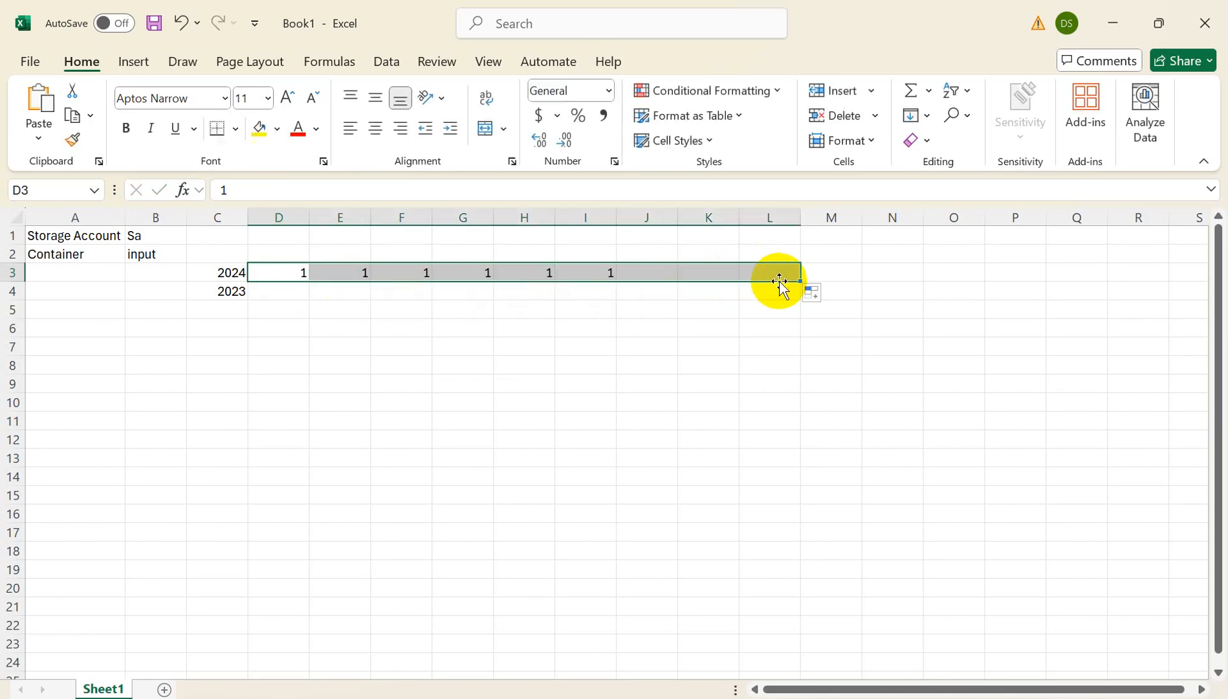
{"action": "left_click", "coordinate": [828, 294]}
{"action": "left_click", "coordinate": [734, 342]}
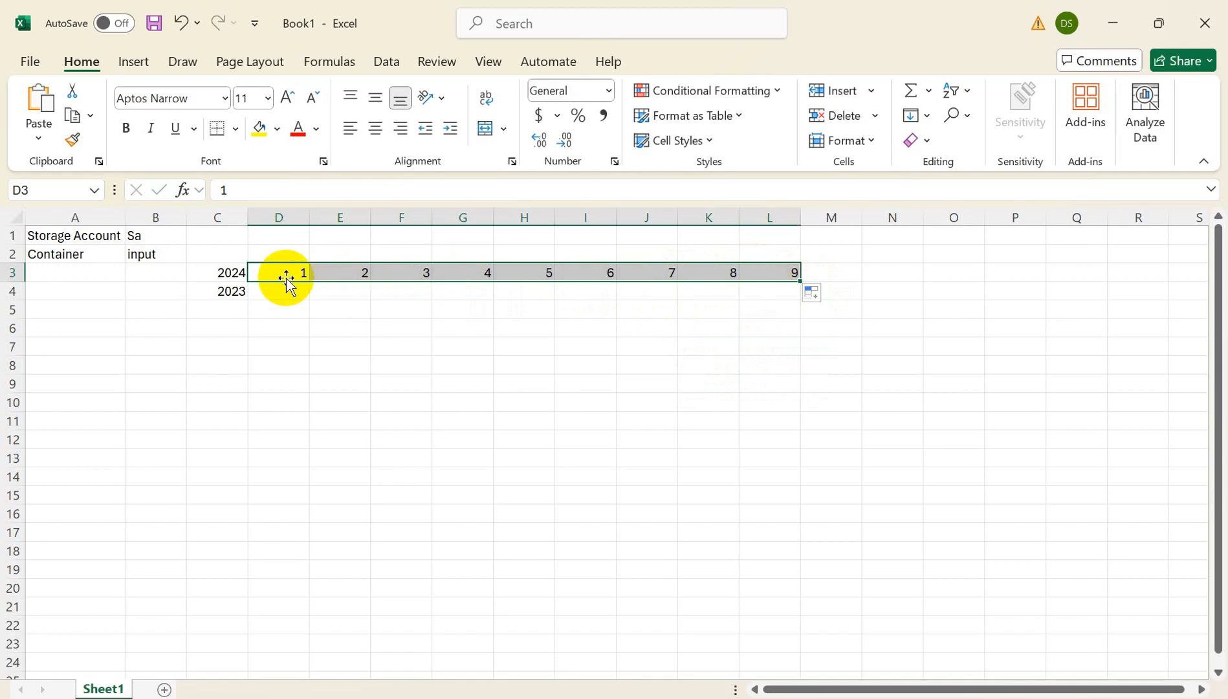
Copy the number series in D3:L3 into the 2023 row, starting at D4
{"action": "key", "text": "ctrl+c"}
{"action": "left_click", "coordinate": [268, 293]}
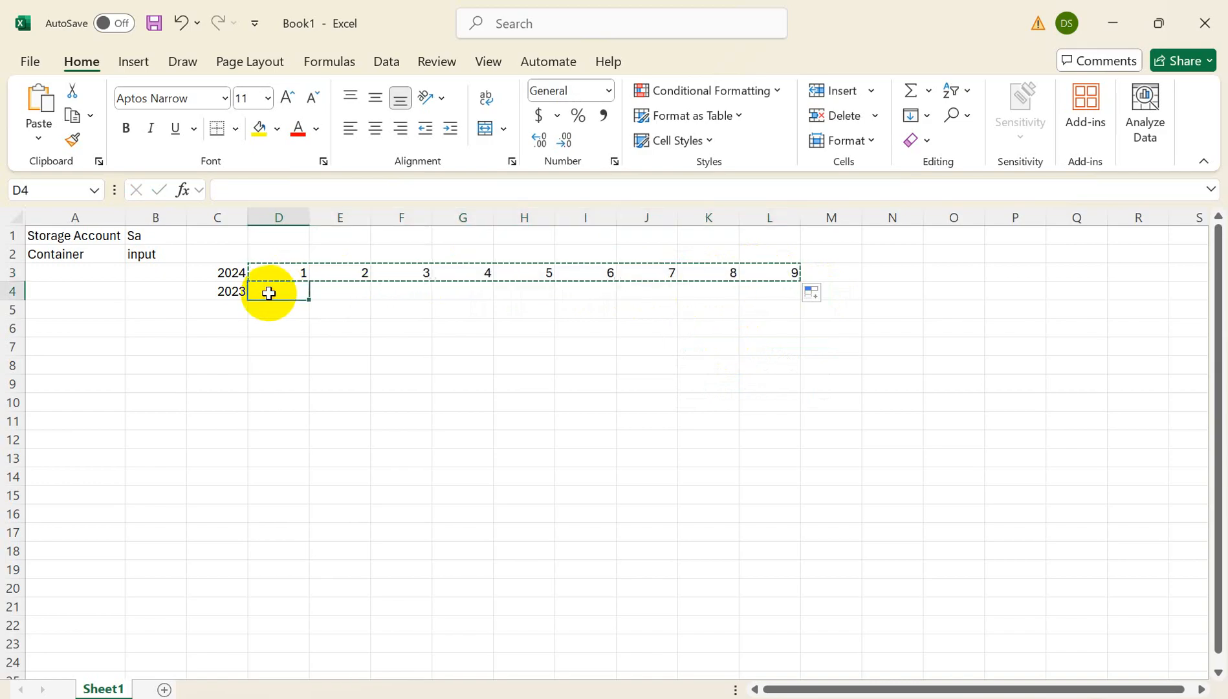
{"action": "key", "text": "ctrl+v"}
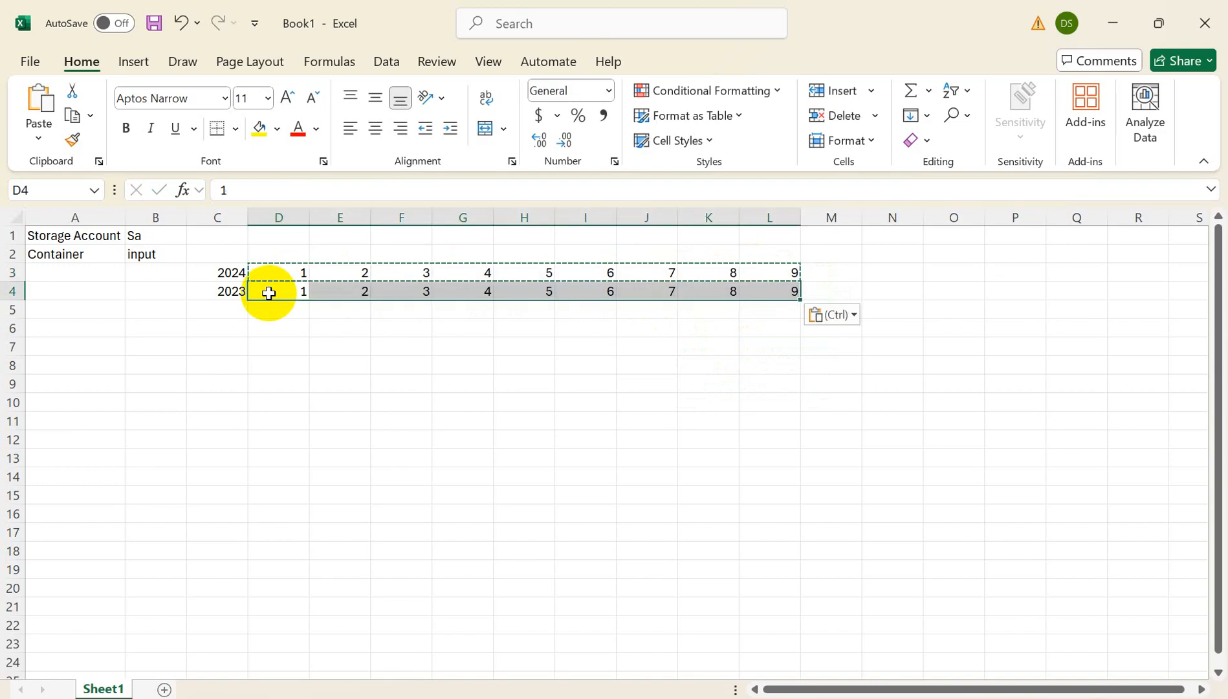
{"action": "left_click", "coordinate": [423, 381]}
Enter "f1" in D6 and fill the file names across to f9 in L6
{"action": "left_click", "coordinate": [297, 271]}
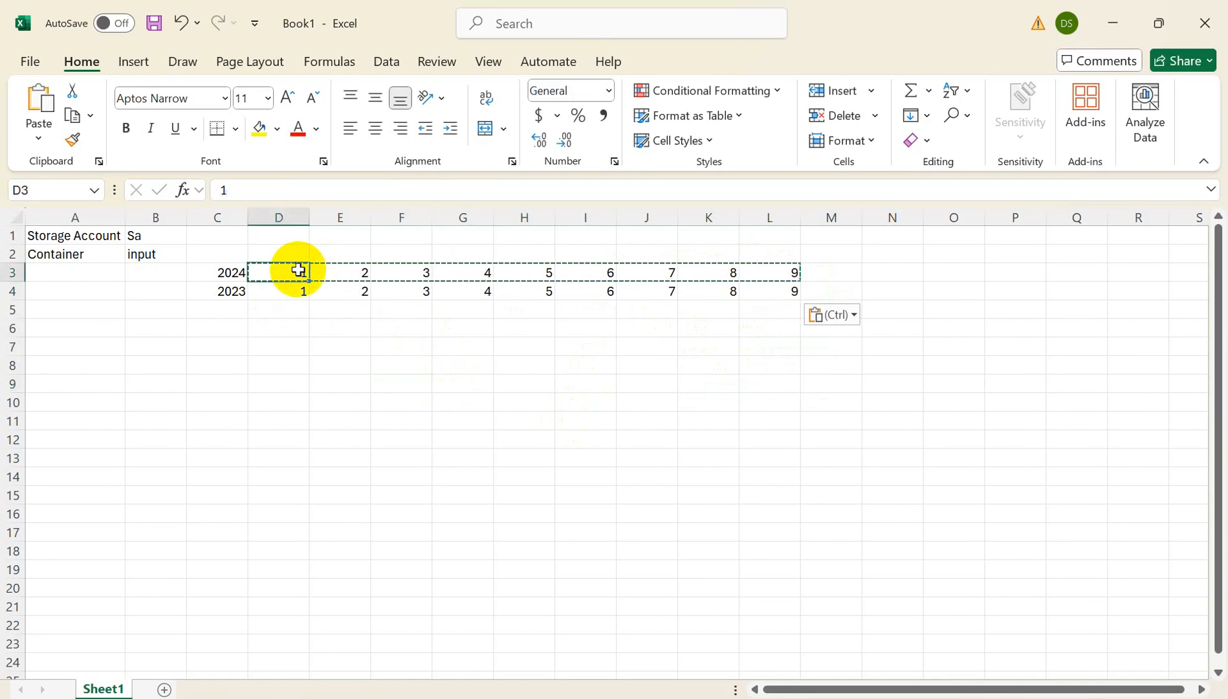
{"action": "left_click", "coordinate": [329, 343]}
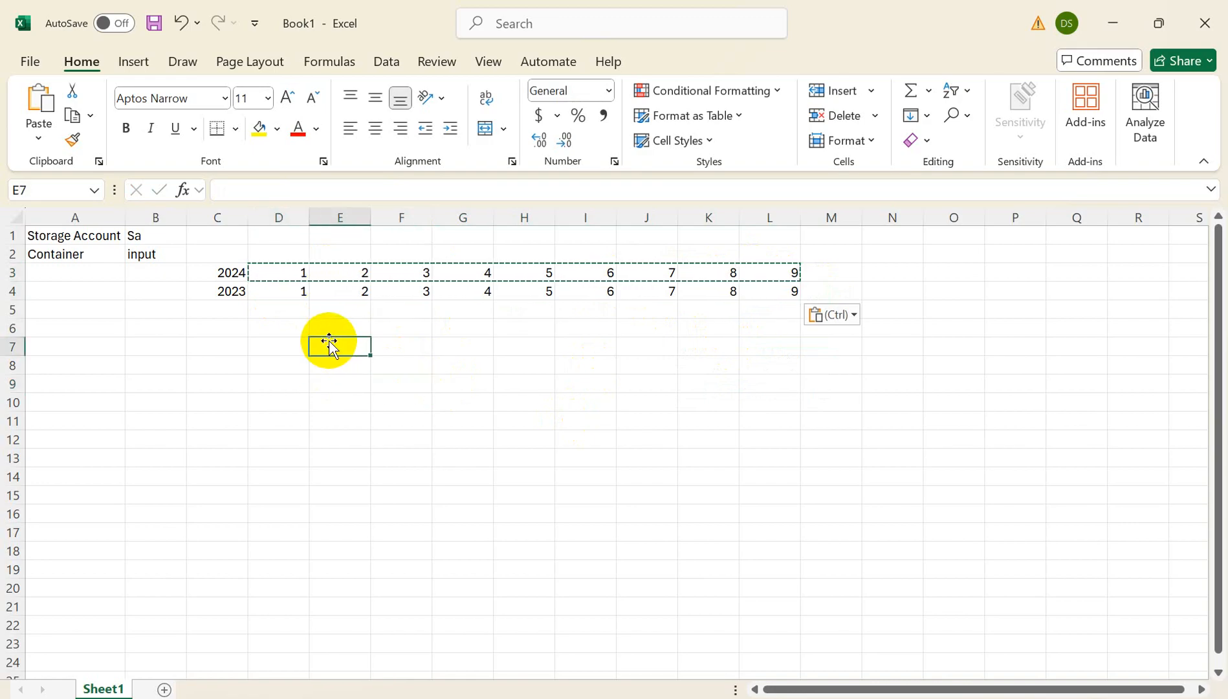
{"action": "left_click", "coordinate": [280, 334]}
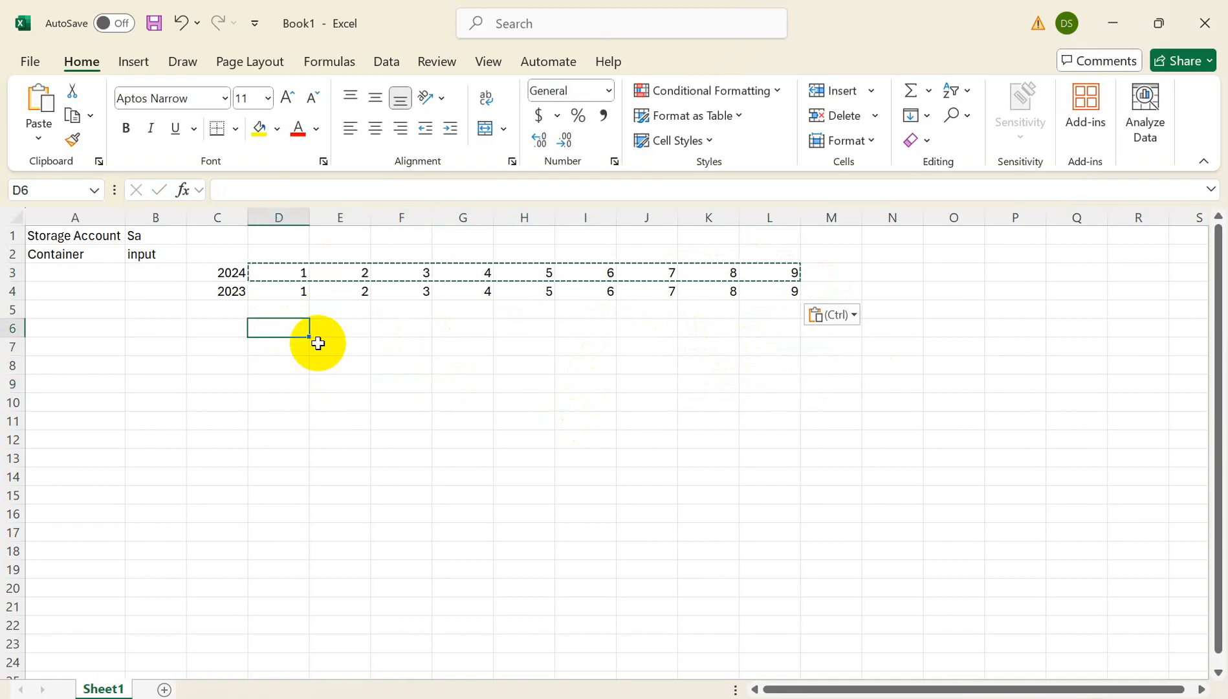
{"action": "type", "text": "f"}
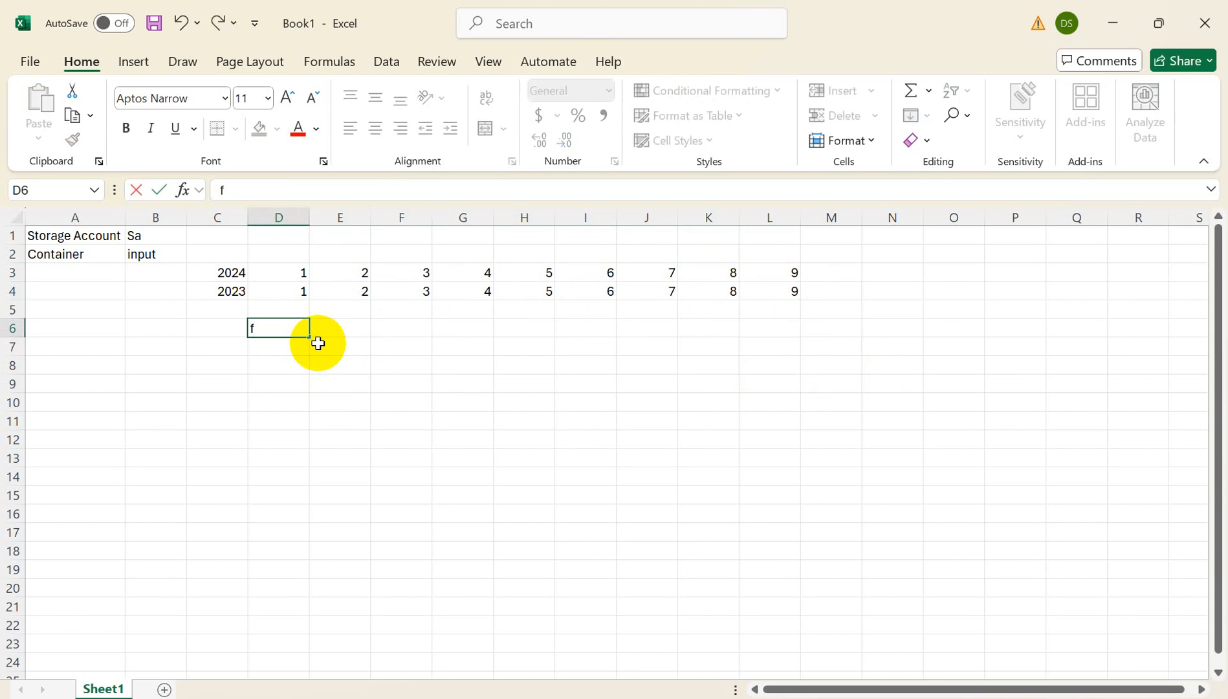
{"action": "type", "text": "1"}
{"action": "left_click_drag", "start_coordinate": [312, 336], "coordinate": [805, 343]}
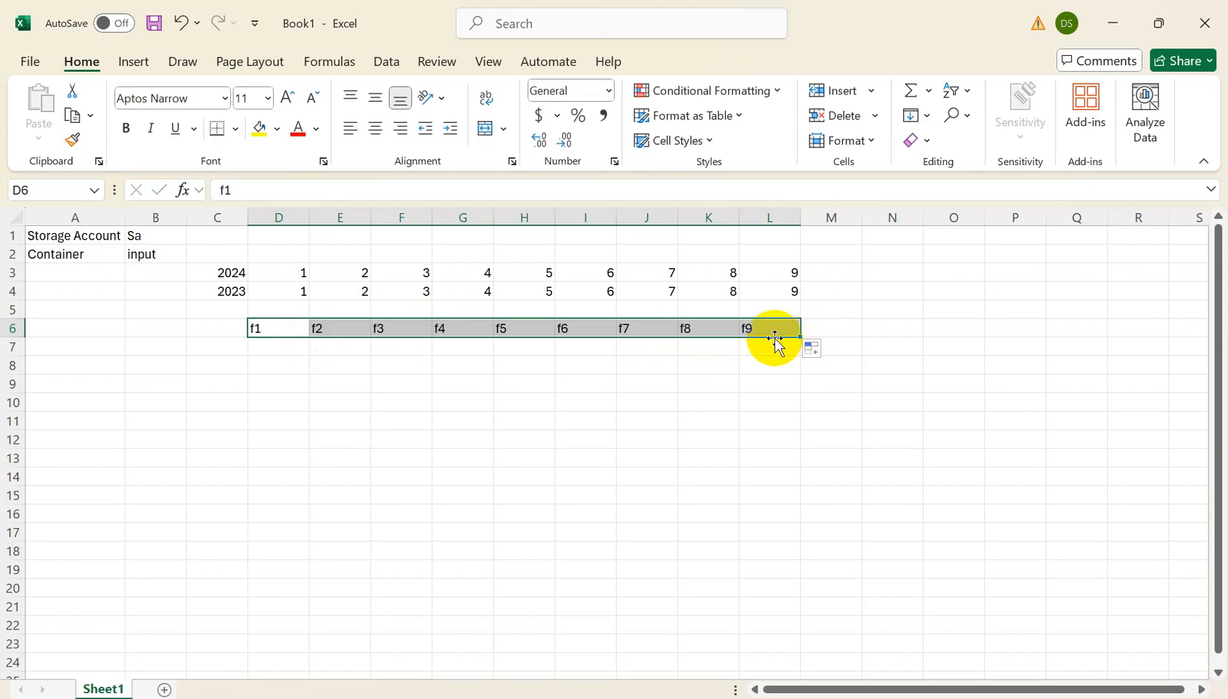
Enter the label "ADF pipeline" in cell B12, below the folder layout
{"action": "left_click", "coordinate": [303, 269]}
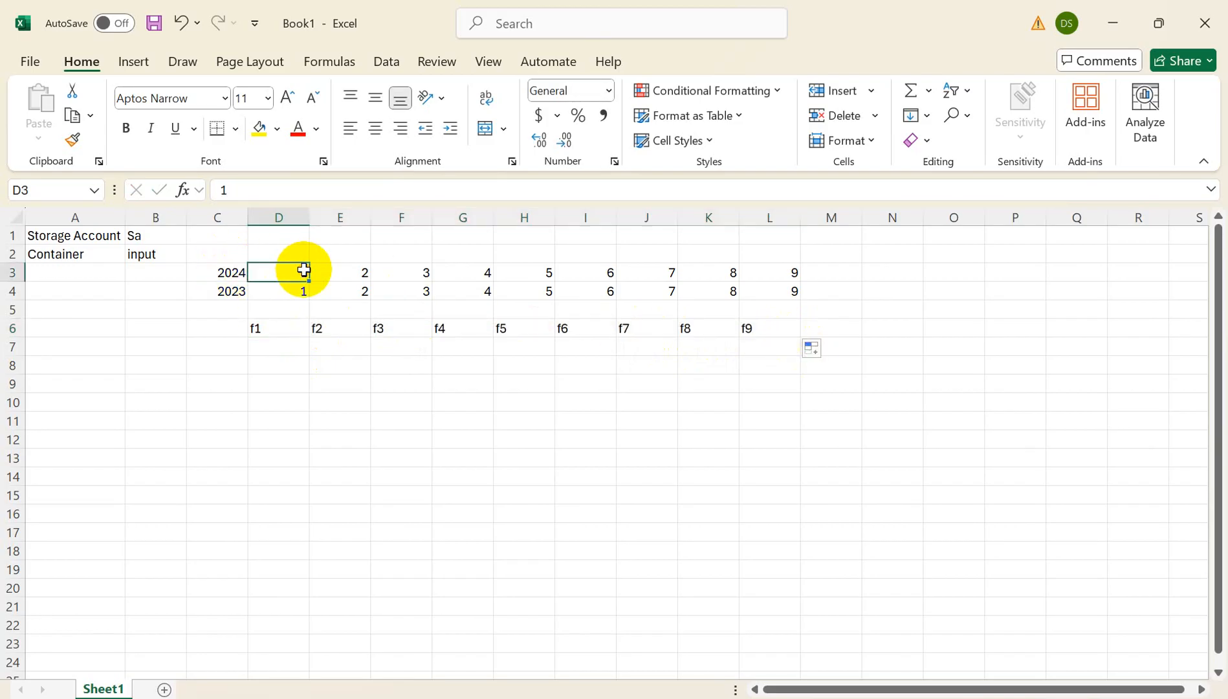
{"action": "left_click", "coordinate": [133, 438]}
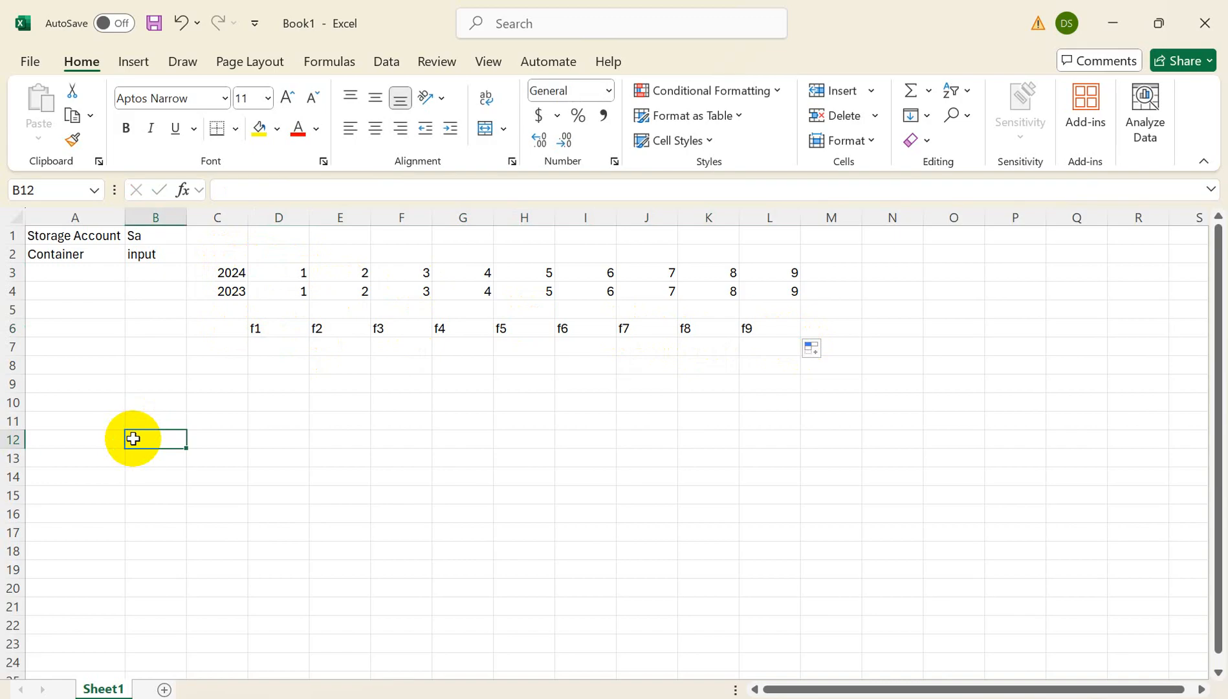
{"action": "type", "text": "ADF p"}
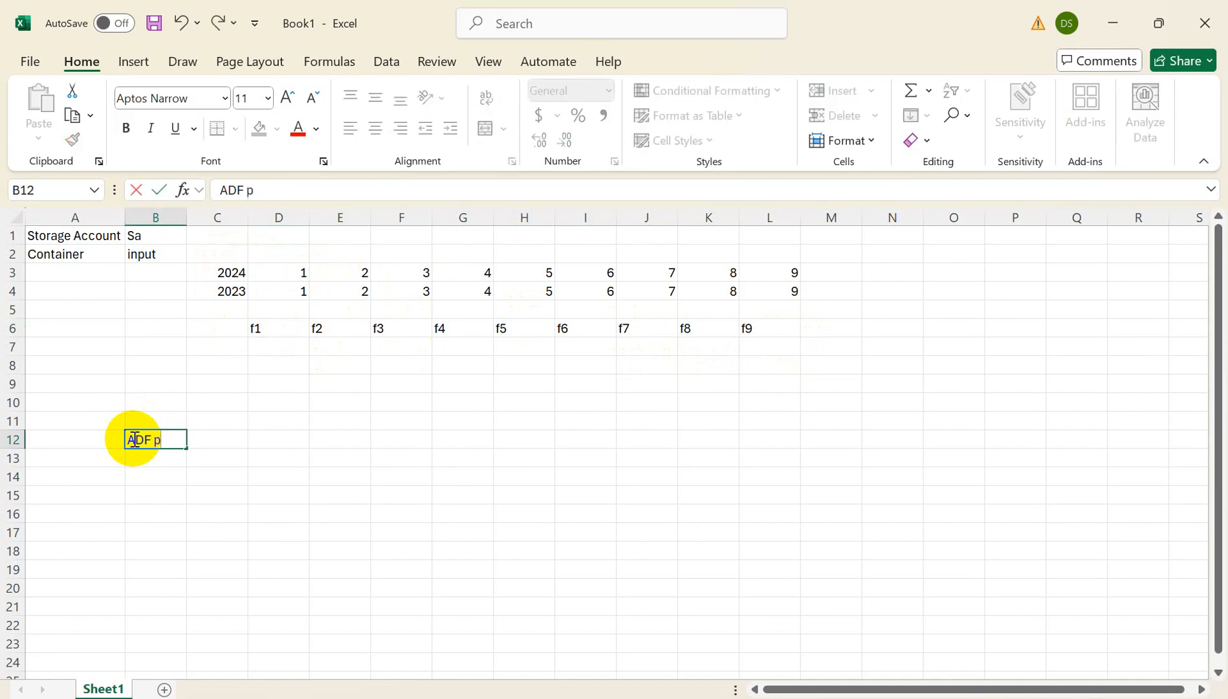
{"action": "type", "text": "ipeline"}
Enter the label "Output" in P2, on the same row as the input container
{"action": "left_click", "coordinate": [145, 258]}
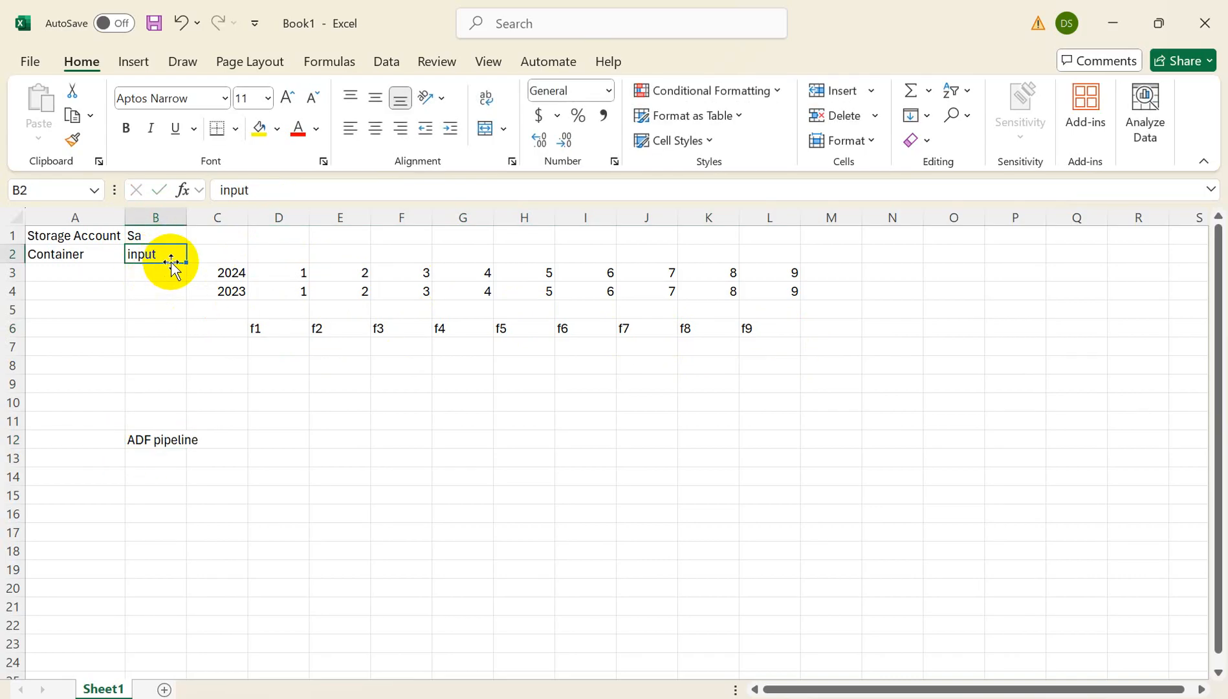
{"action": "left_click", "coordinate": [993, 249]}
{"action": "type", "text": "Output"}
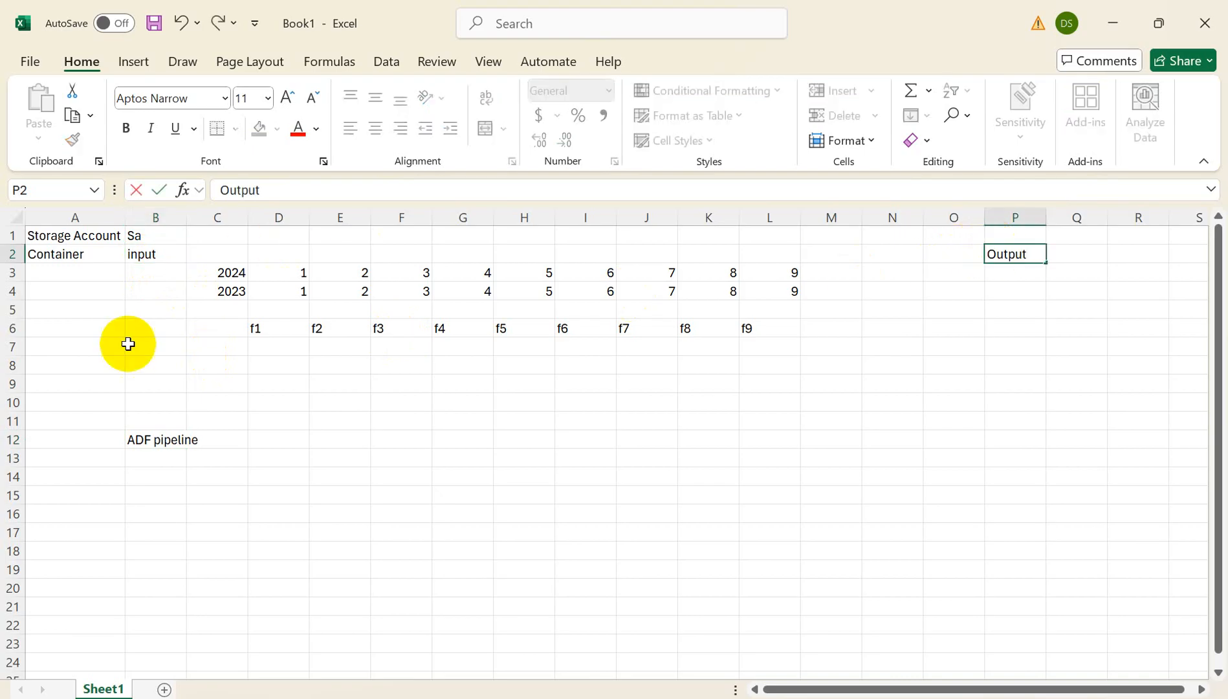
Enter the note "Recur" in A7 and highlight the input container's layout in A2:L6
{"action": "left_click", "coordinate": [67, 340]}
{"action": "type", "text": "Rec"}
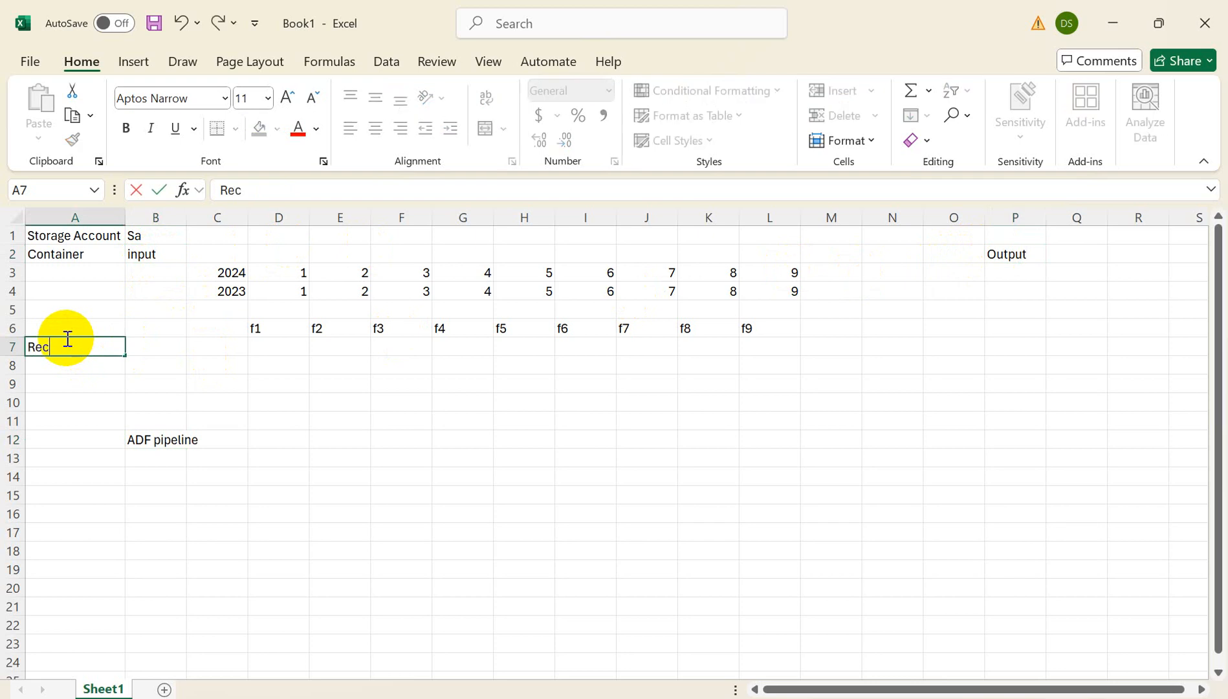
{"action": "type", "text": "ur"}
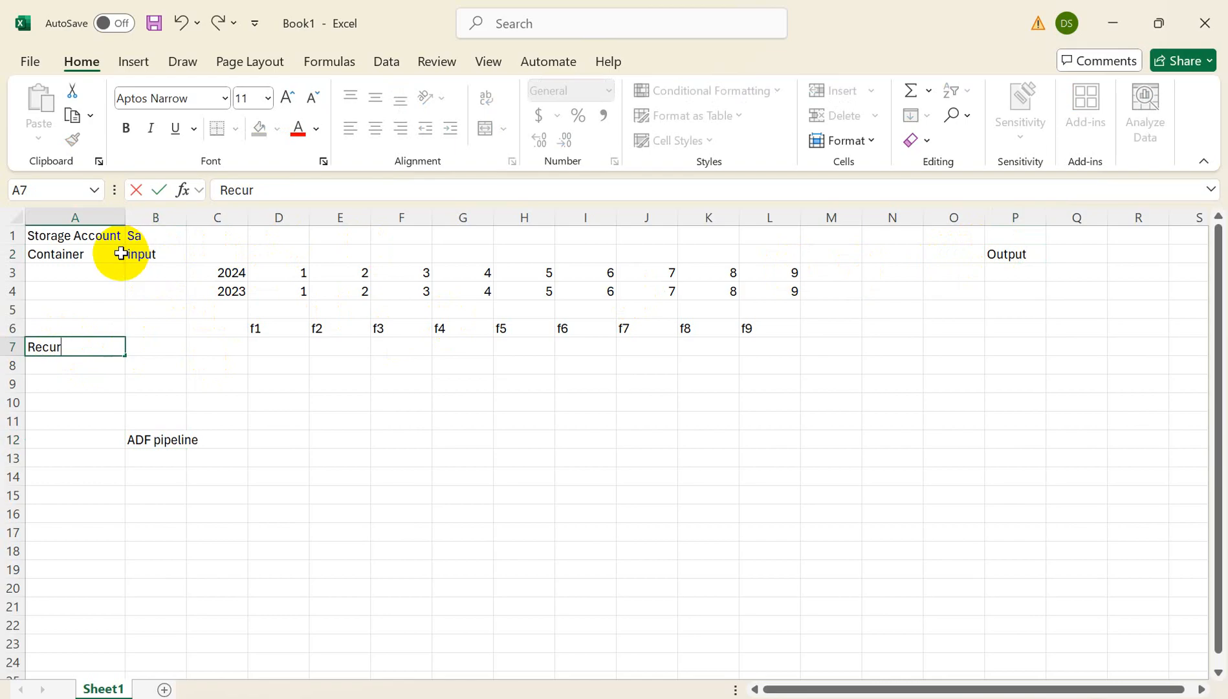
{"action": "left_click_drag", "start_coordinate": [121, 253], "coordinate": [797, 335]}
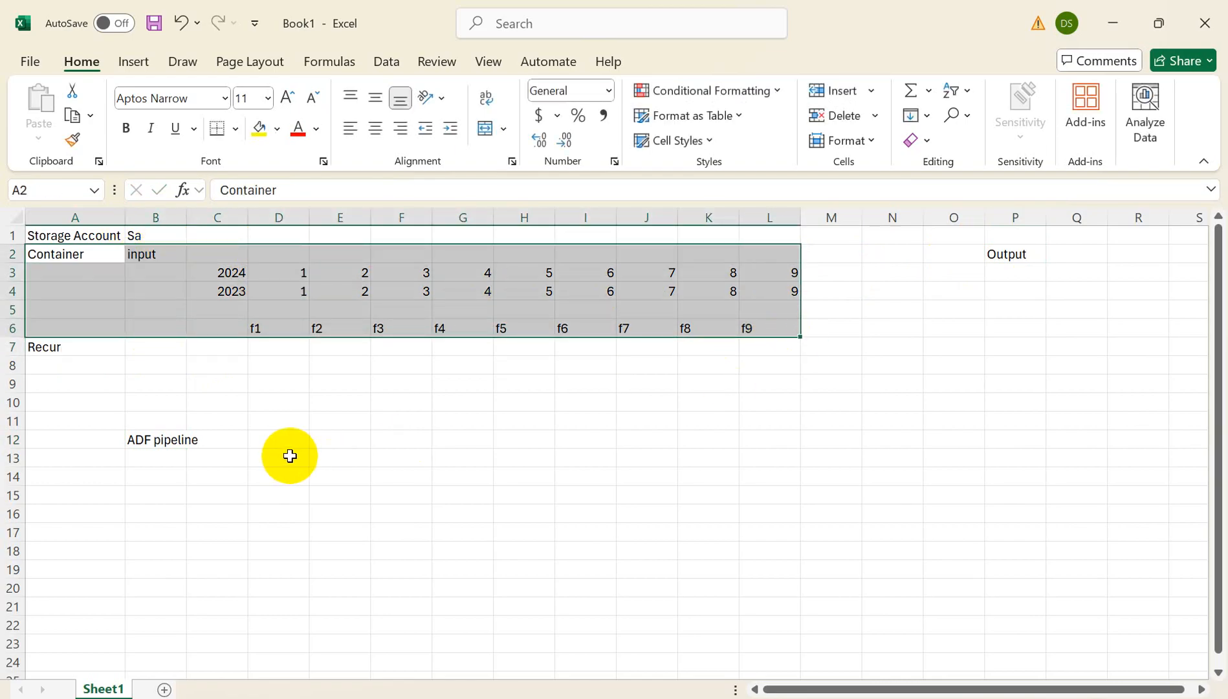
{"action": "left_click", "coordinate": [225, 463]}
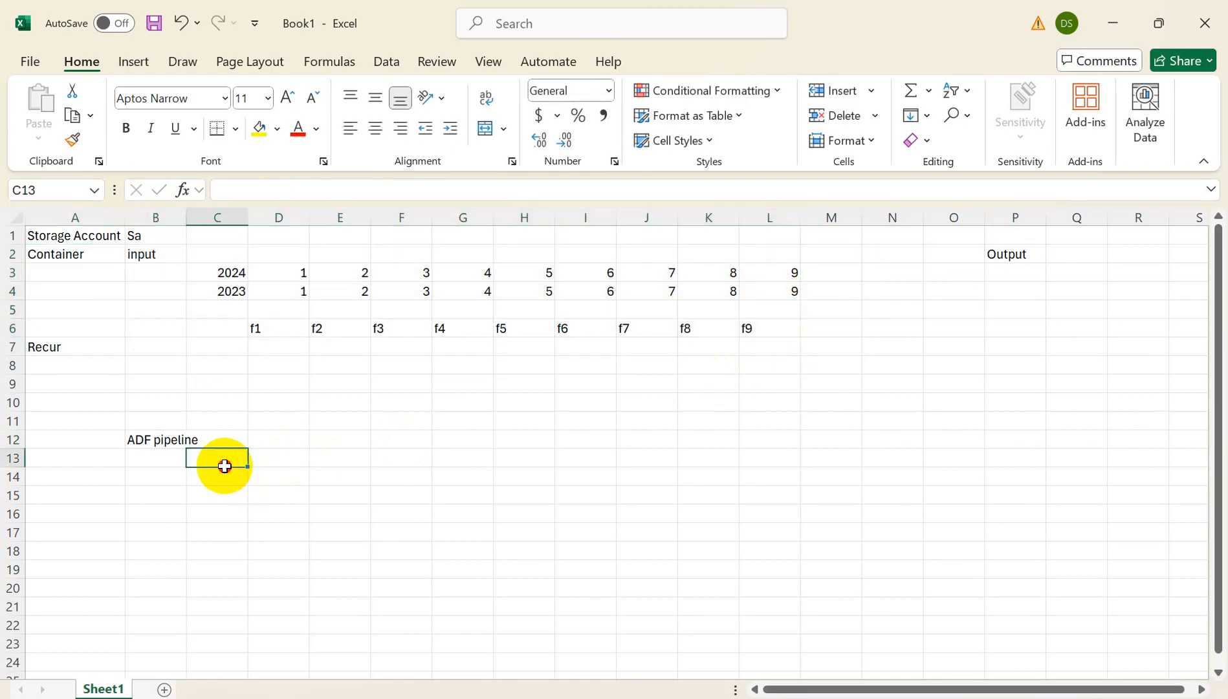
Enter "dataset" in B14 and "browse" beside it in C14, below the ADF pipeline label
{"action": "left_click", "coordinate": [165, 482]}
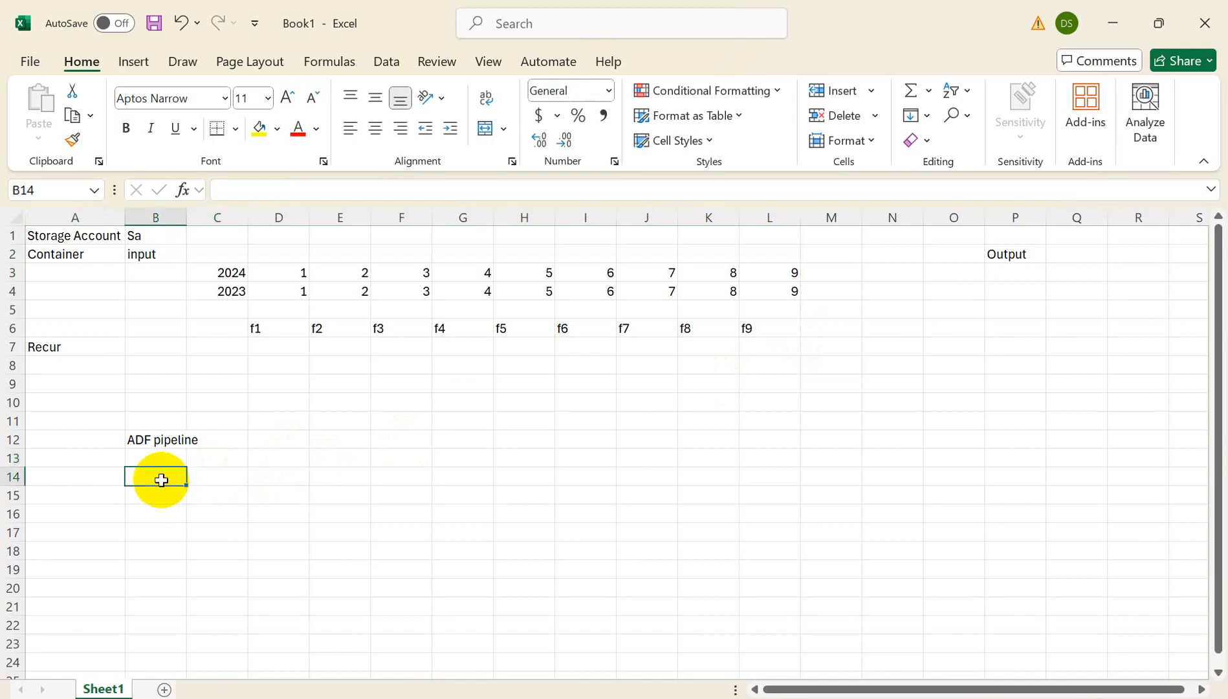
{"action": "type", "text": "dataset"}
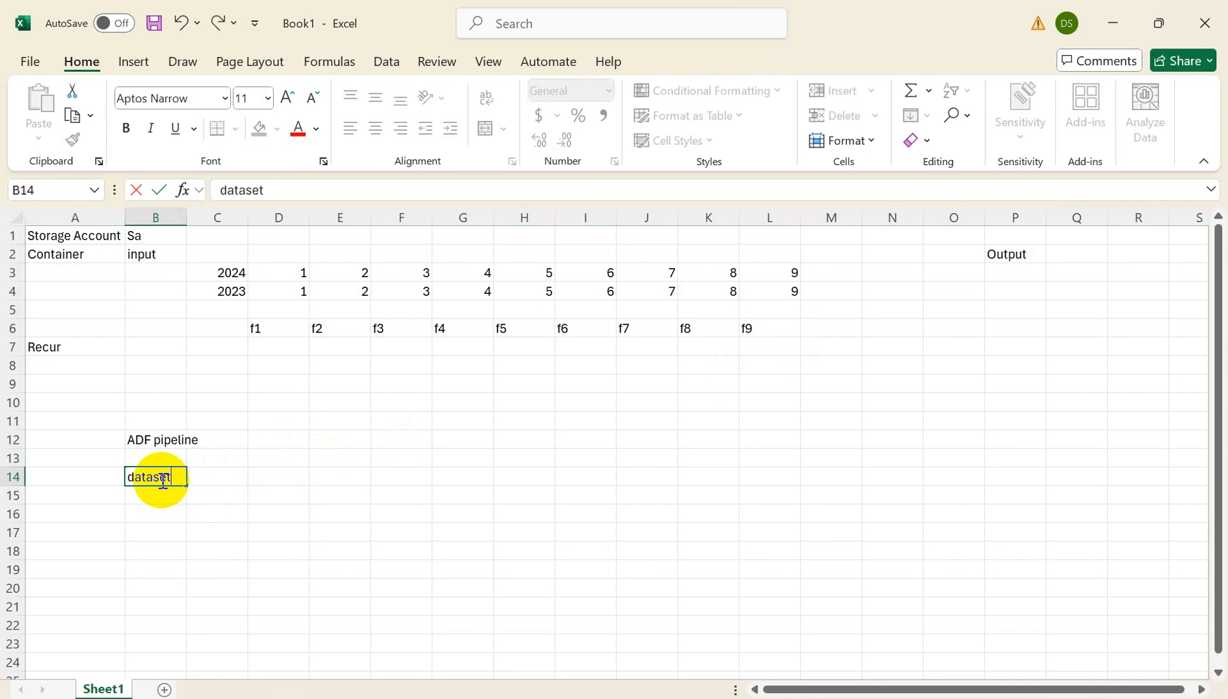
{"action": "key", "text": "Tab"}
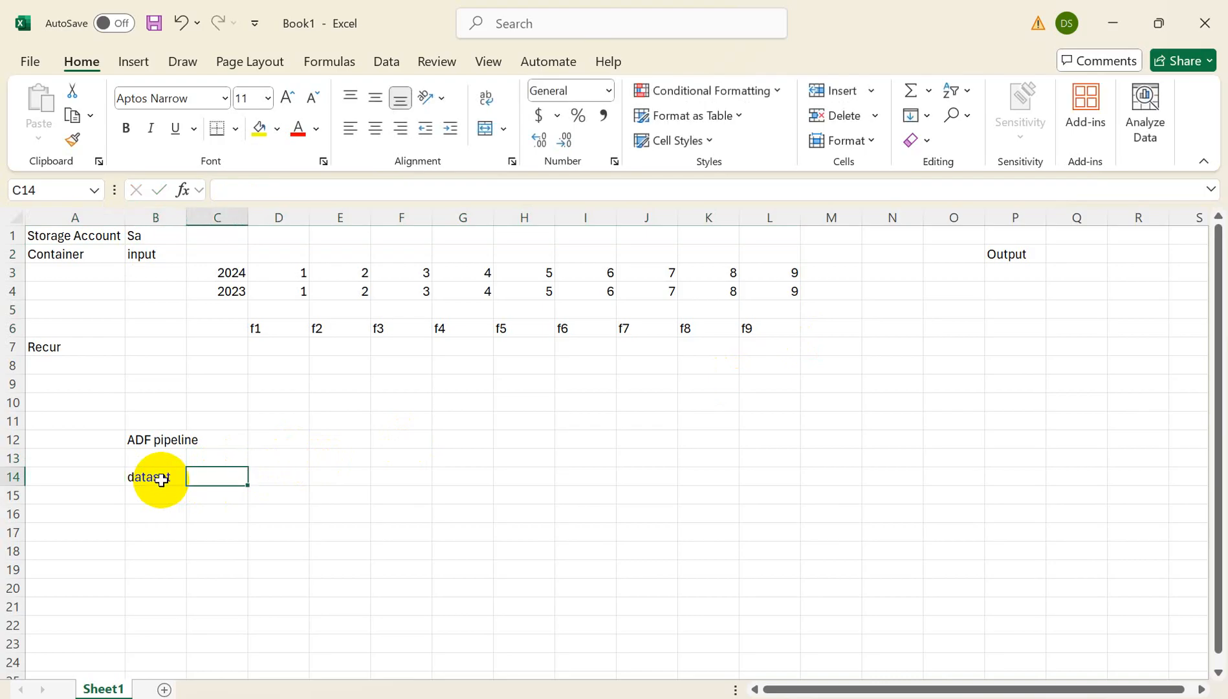
{"action": "type", "text": "d"}
{"action": "key", "text": "BackSpace"}
{"action": "type", "text": "bro"}
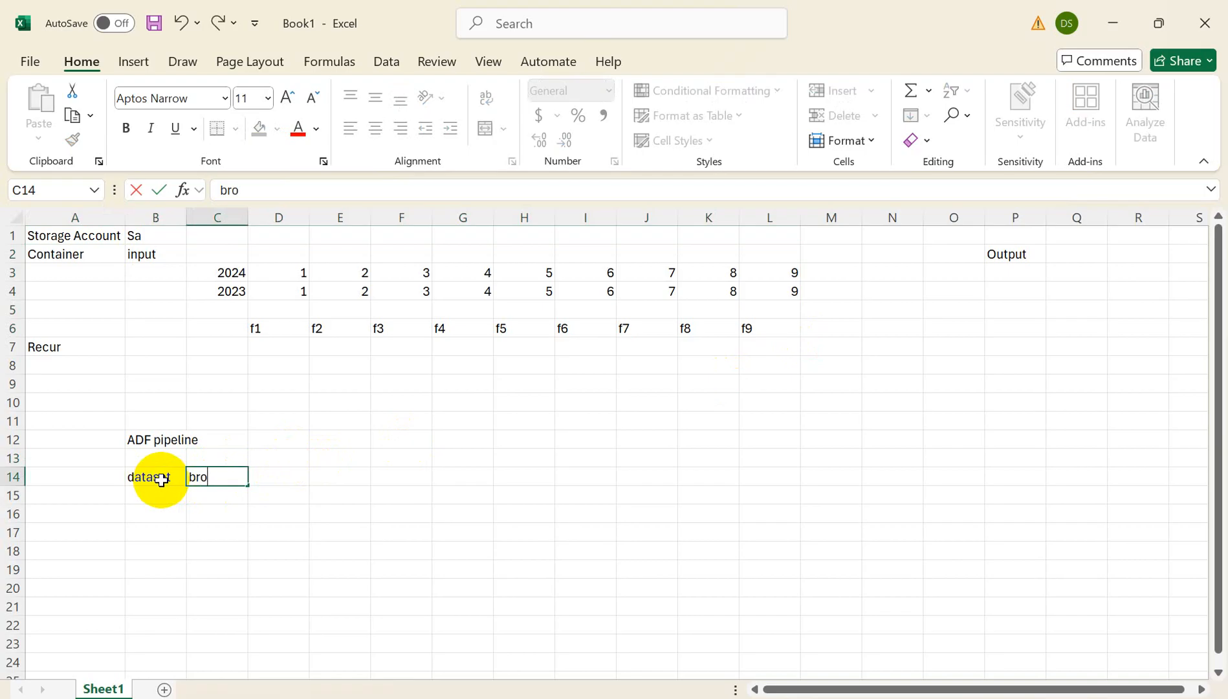
{"action": "type", "text": "wse"}
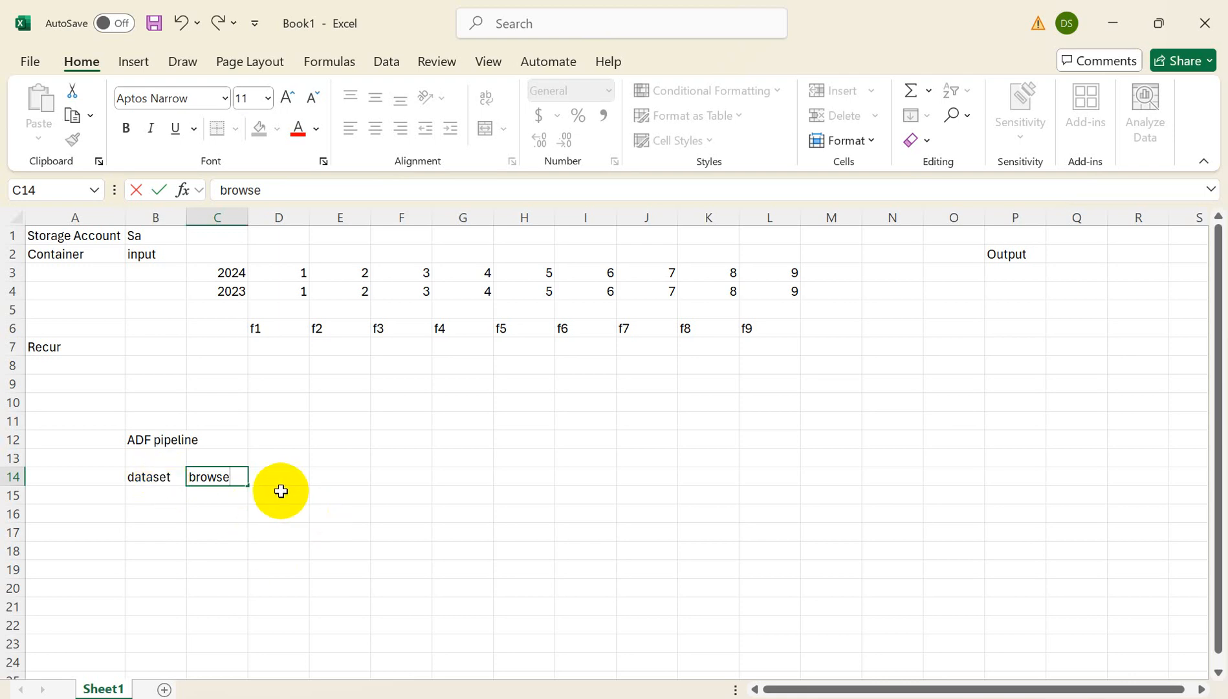
Enter the file name "f5" in E14 and its full path "input/2024/5/f5" in E13 above it
{"action": "left_click", "coordinate": [340, 476]}
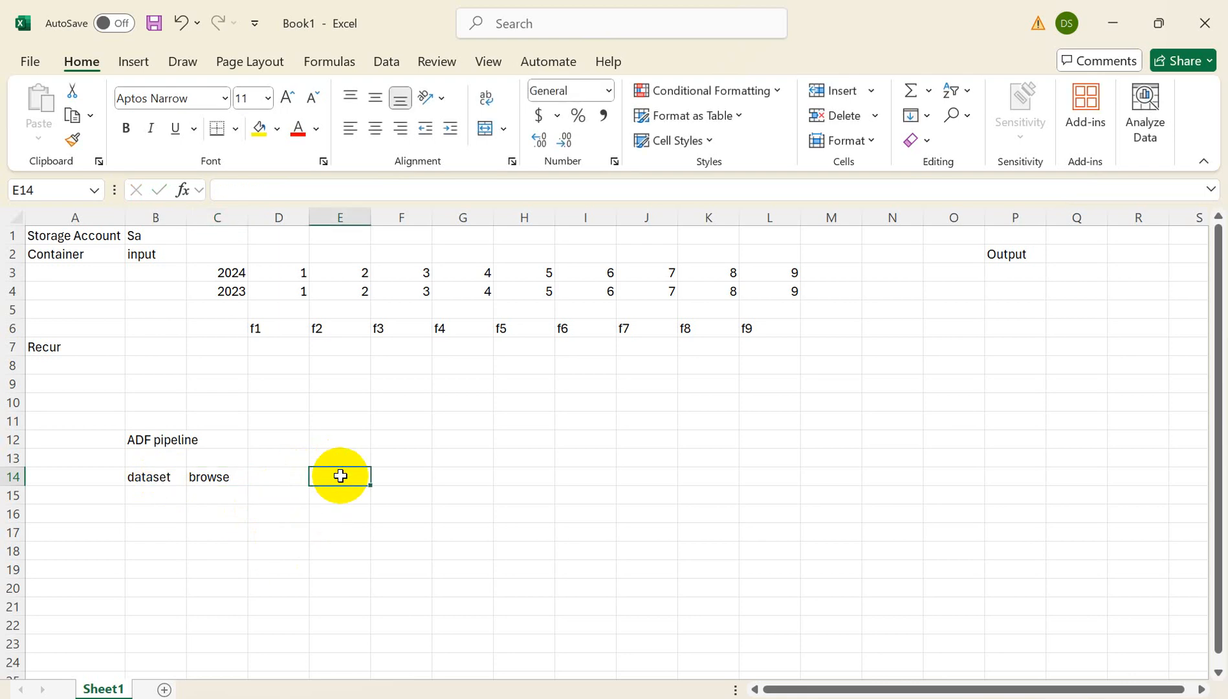
{"action": "double_click", "coordinate": [340, 476]}
{"action": "type", "text": "f5"}
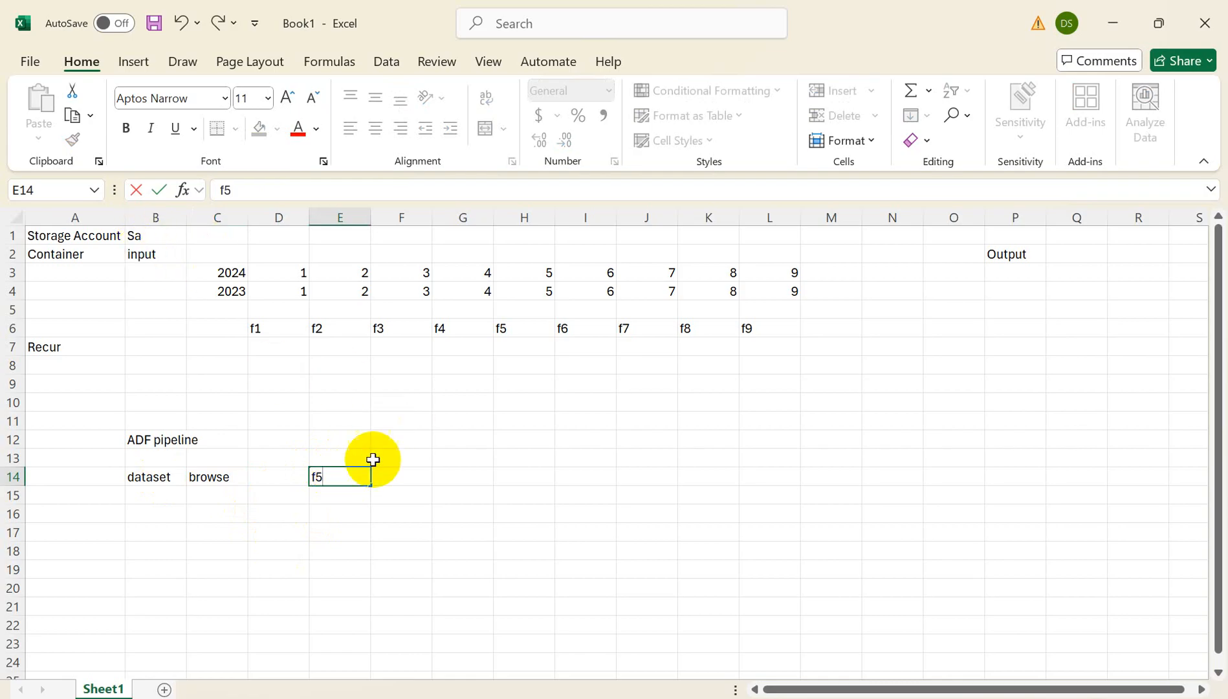
{"action": "left_click", "coordinate": [330, 456]}
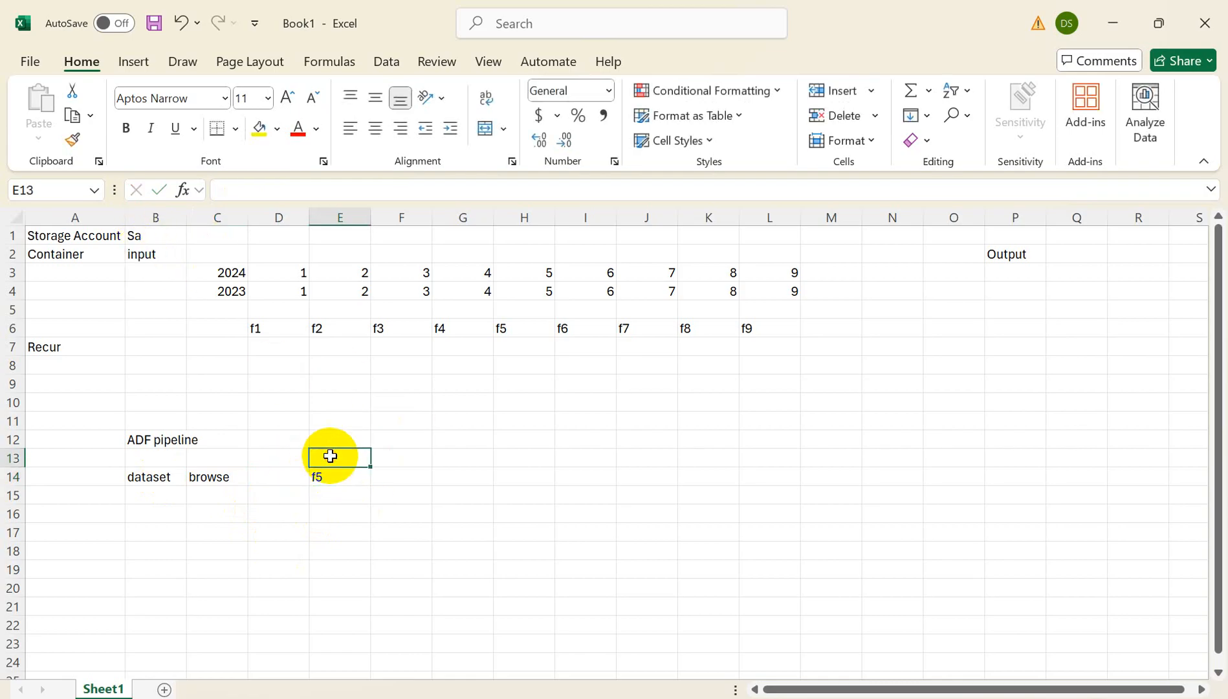
{"action": "type", "text": "inp"}
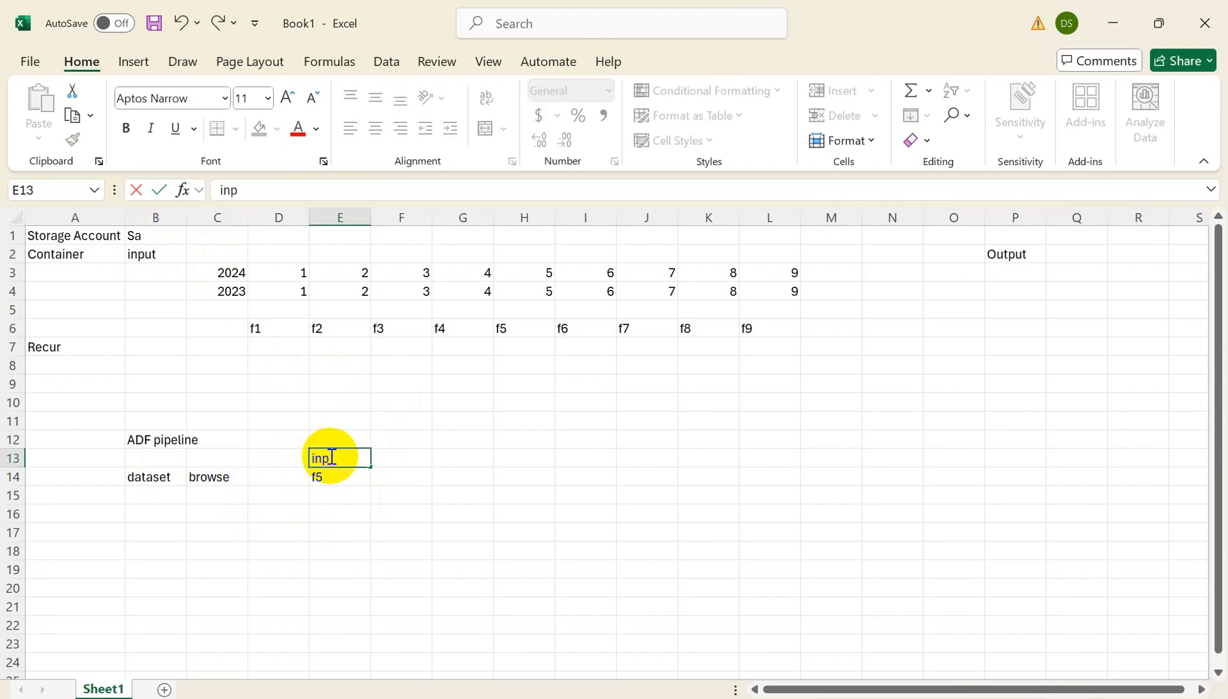
{"action": "type", "text": "ut/2024/5/f"}
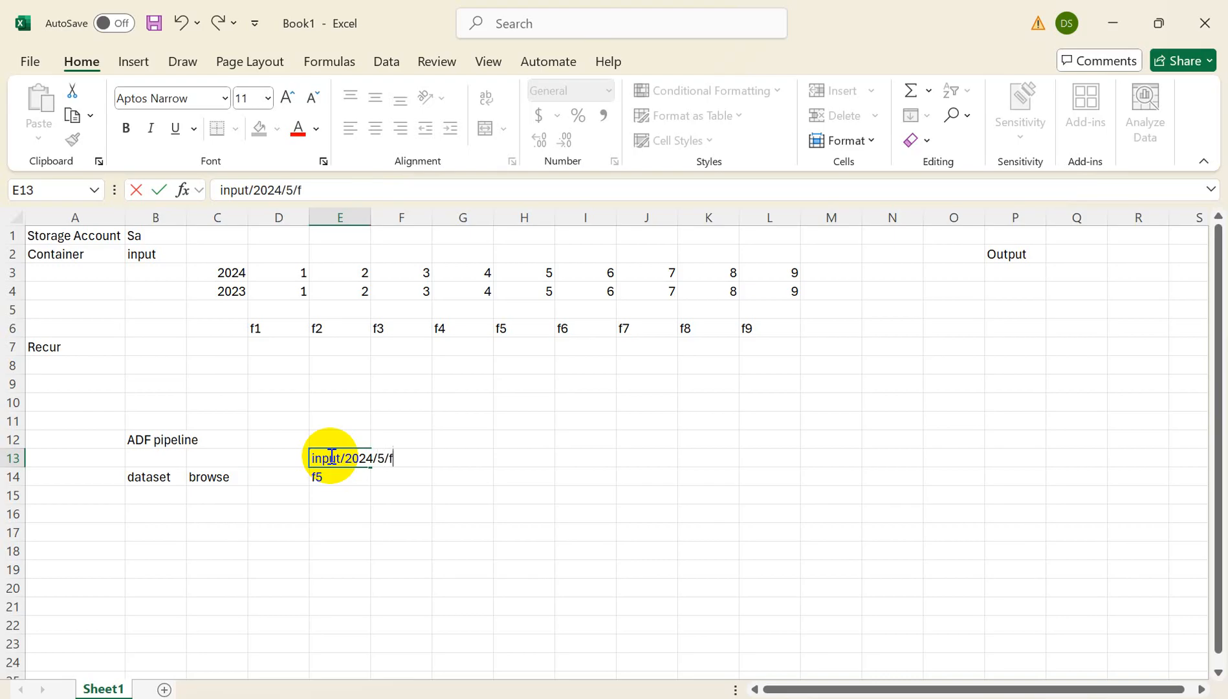
{"action": "type", "text": "5"}
{"action": "left_click", "coordinate": [420, 511]}
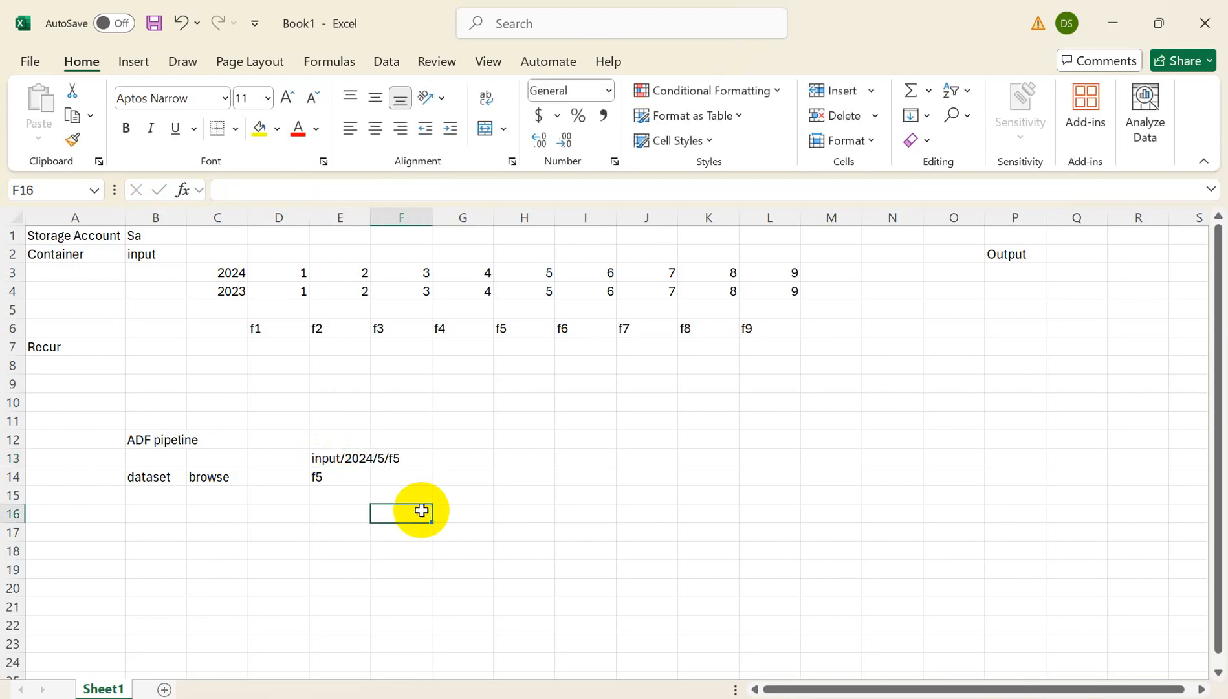
Enter the label "option 1" in B16, below the dataset row
{"action": "left_click", "coordinate": [160, 476]}
{"action": "left_click", "coordinate": [144, 514]}
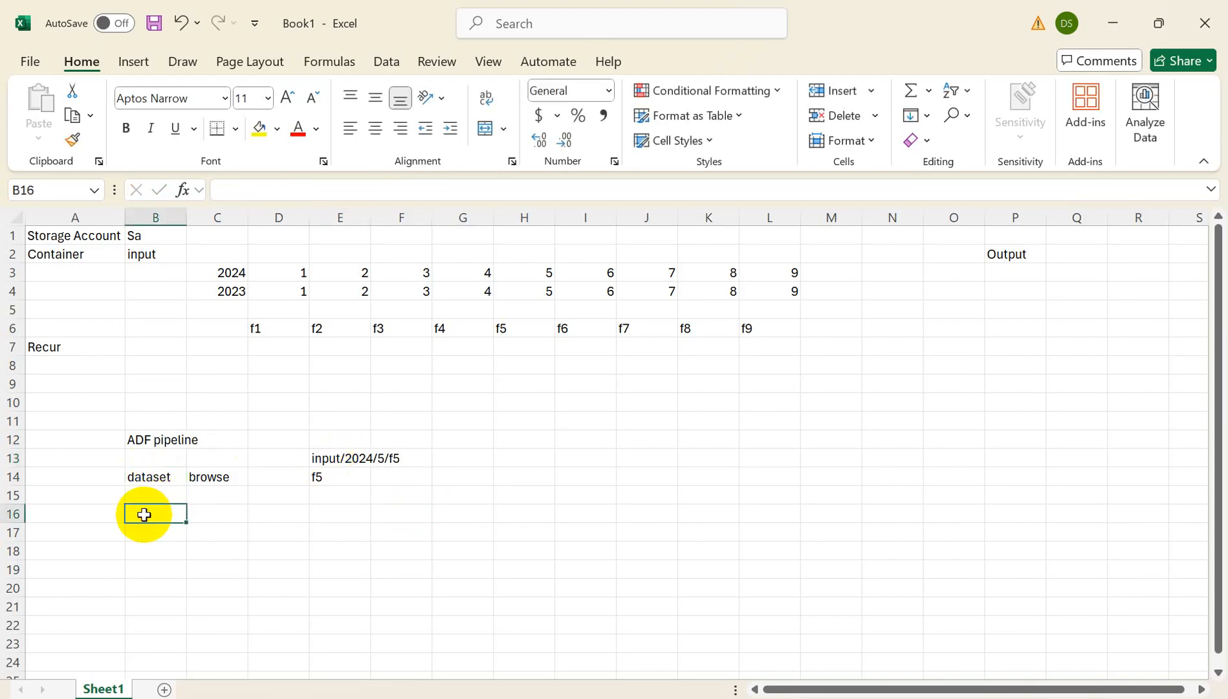
{"action": "type", "text": "optio"}
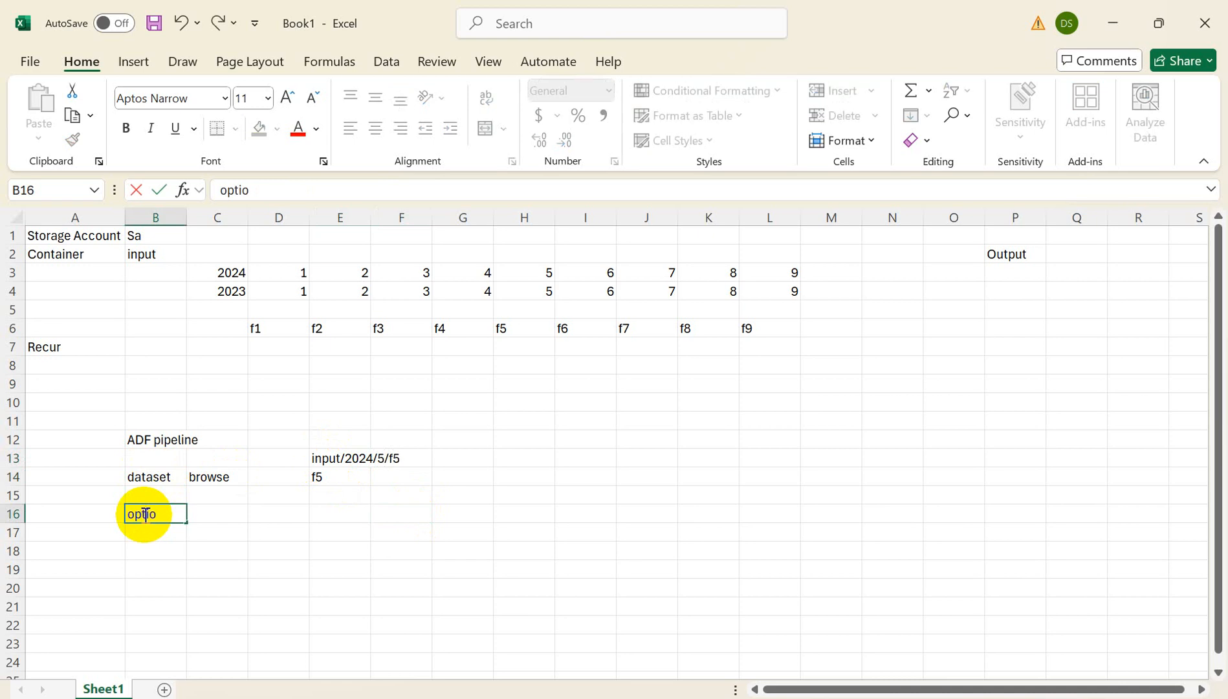
{"action": "type", "text": "n 1"}
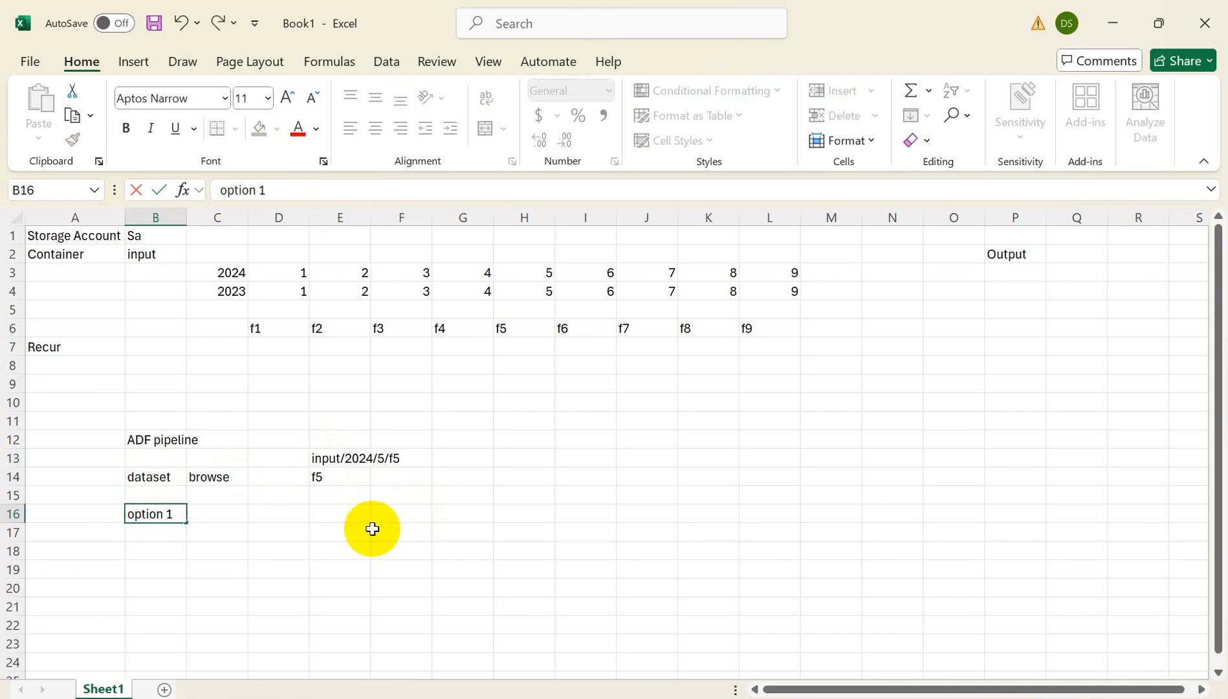
Copy the file path from E13 into D16 on the option 1 row
{"action": "left_click", "coordinate": [326, 476]}
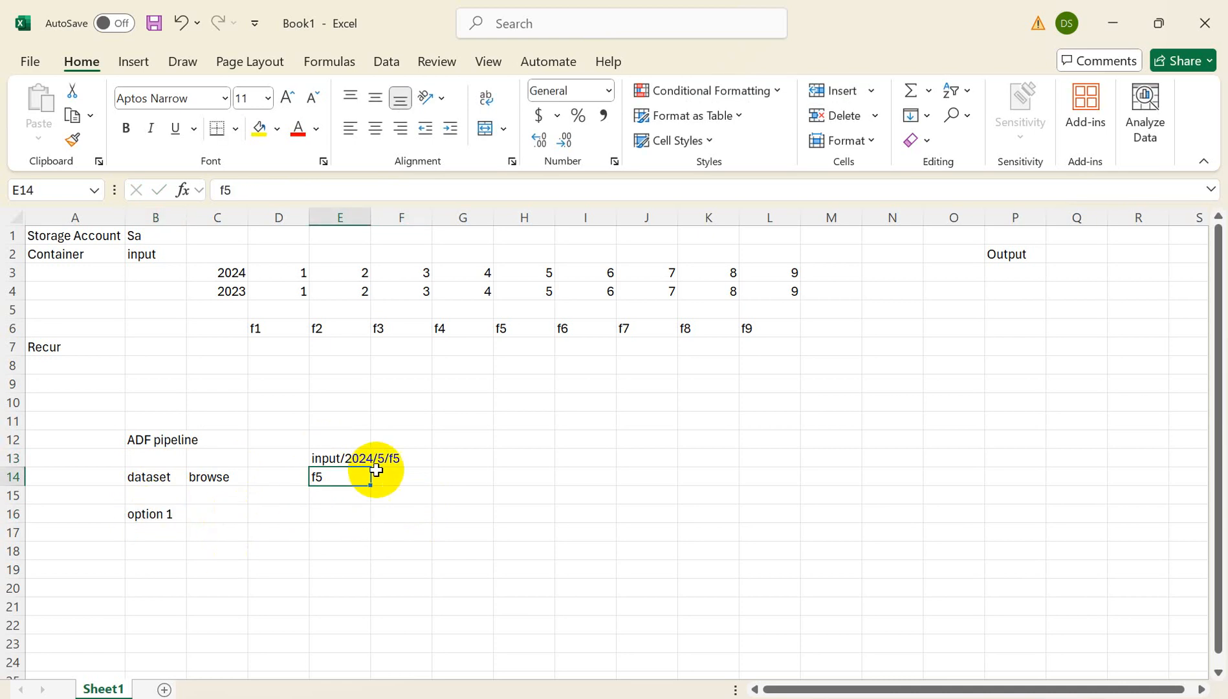
{"action": "left_click", "coordinate": [174, 518]}
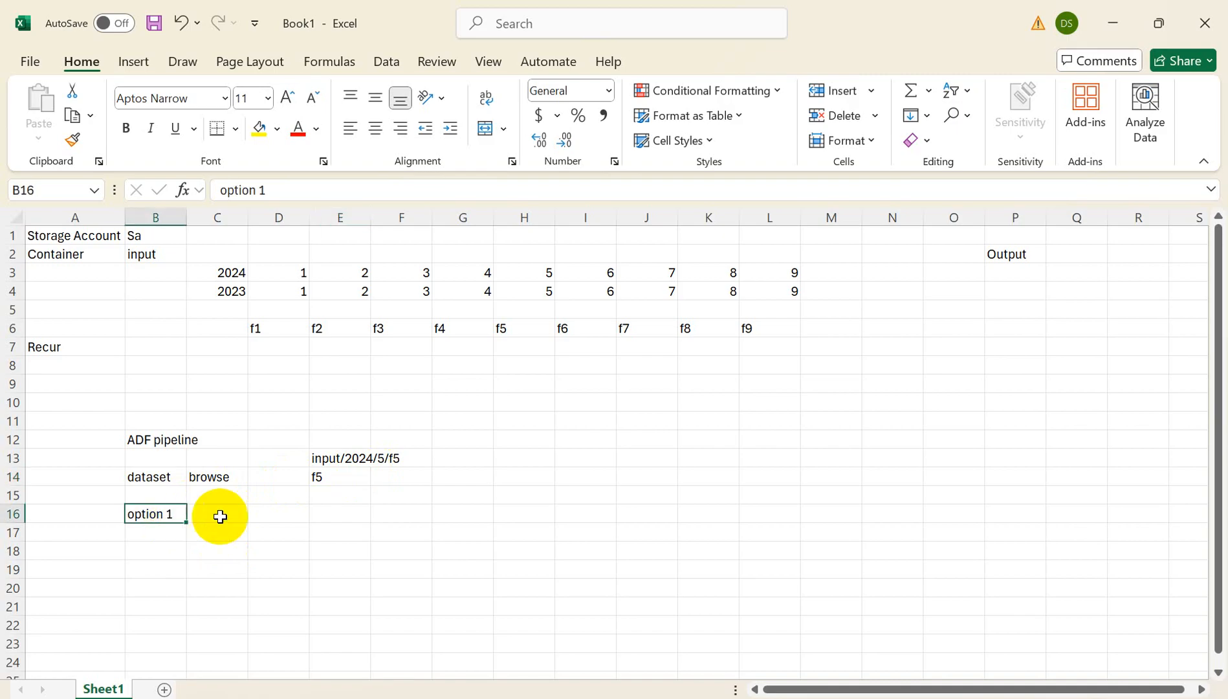
{"action": "left_click", "coordinate": [345, 460]}
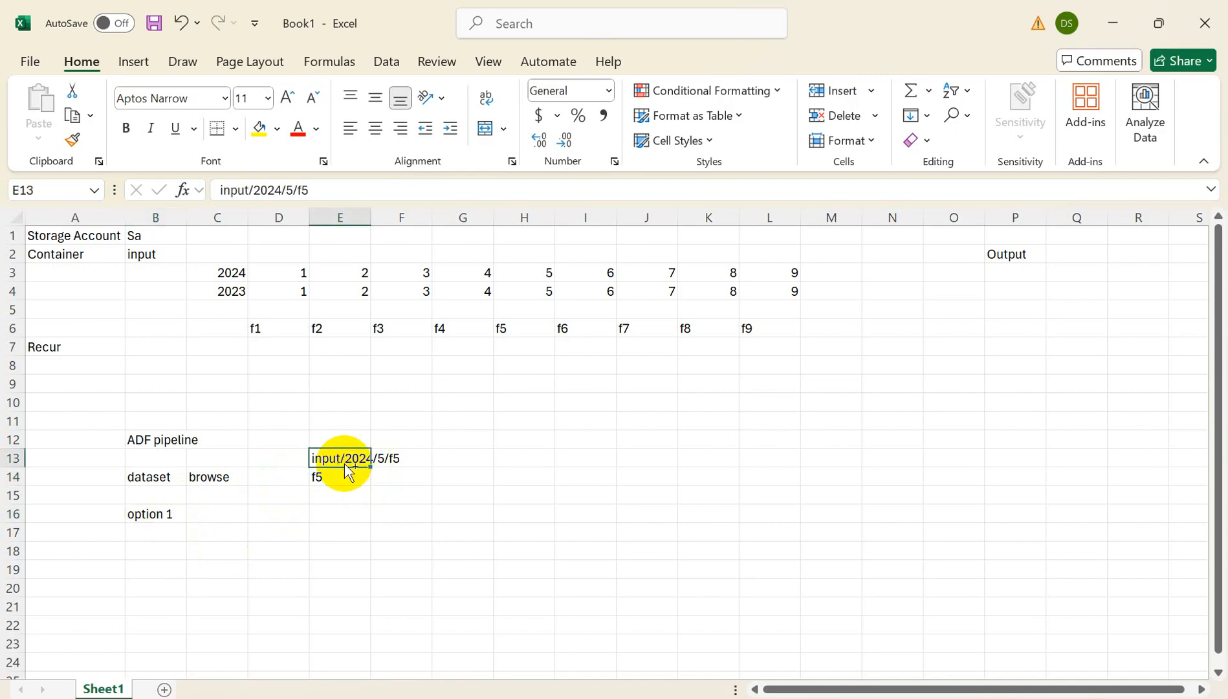
{"action": "key", "text": "ctrl+c"}
{"action": "left_click", "coordinate": [282, 519]}
{"action": "key", "text": "ctrl+v"}
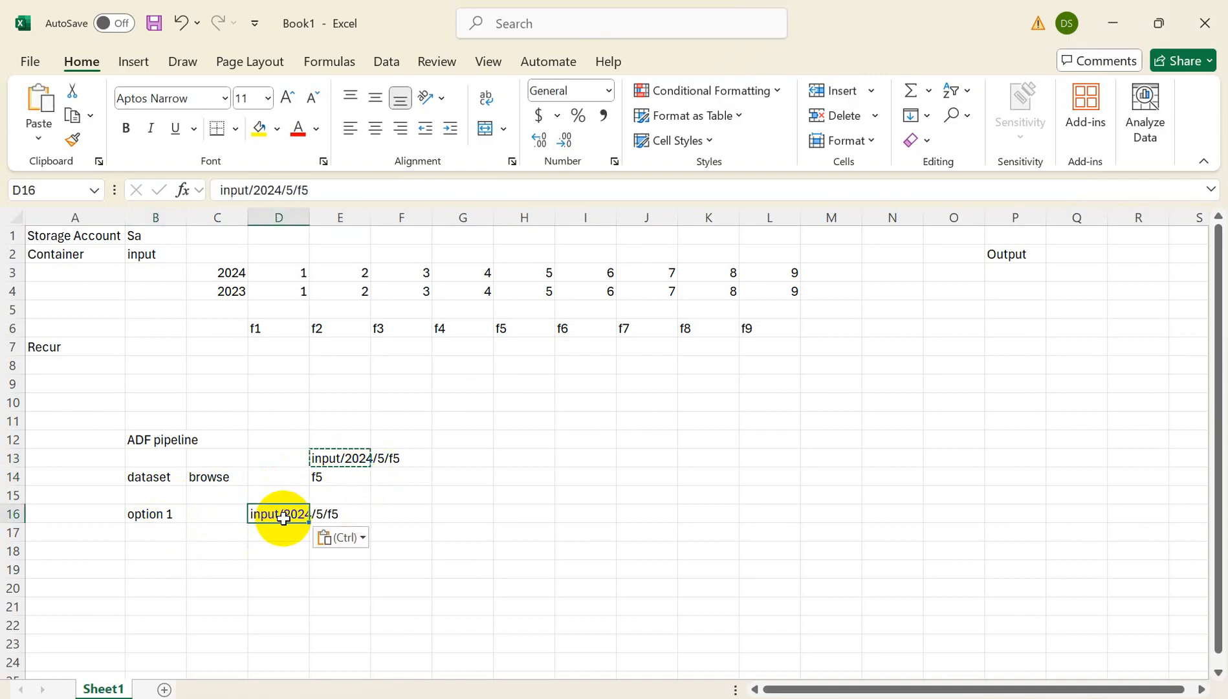
Extend the note in A7 to "Recursively" and enter "Checked" beside it in B7
{"action": "left_click", "coordinate": [71, 351]}
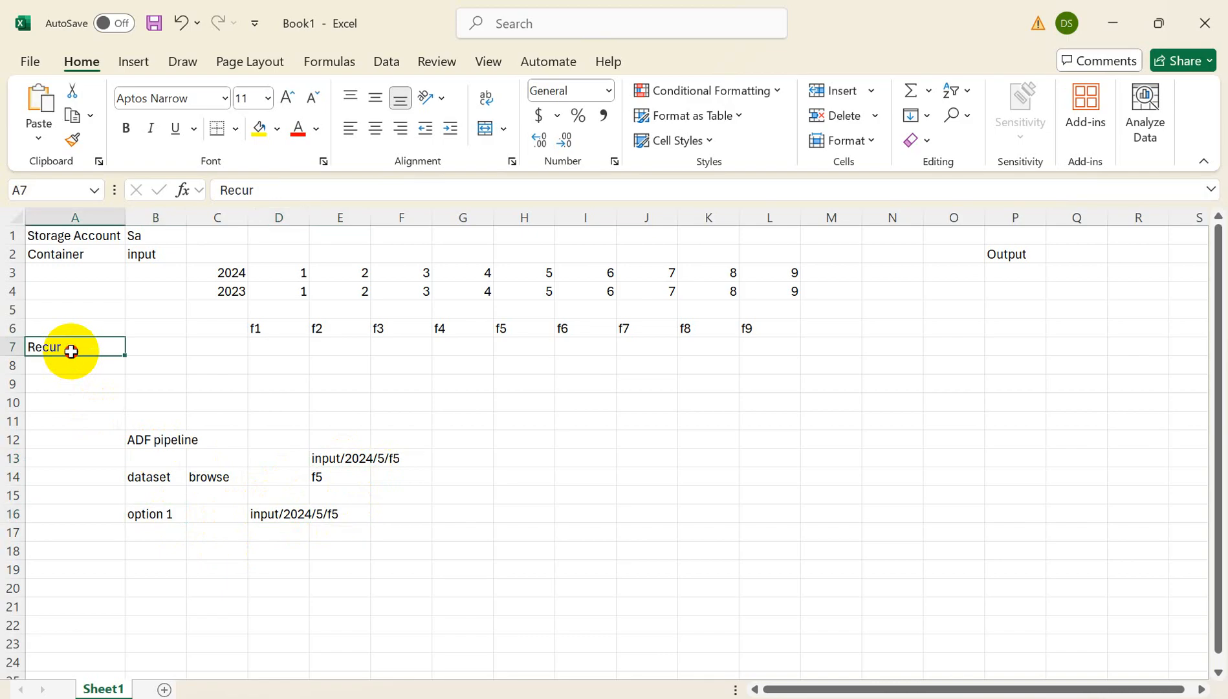
{"action": "double_click", "coordinate": [72, 351]}
{"action": "type", "text": "si"}
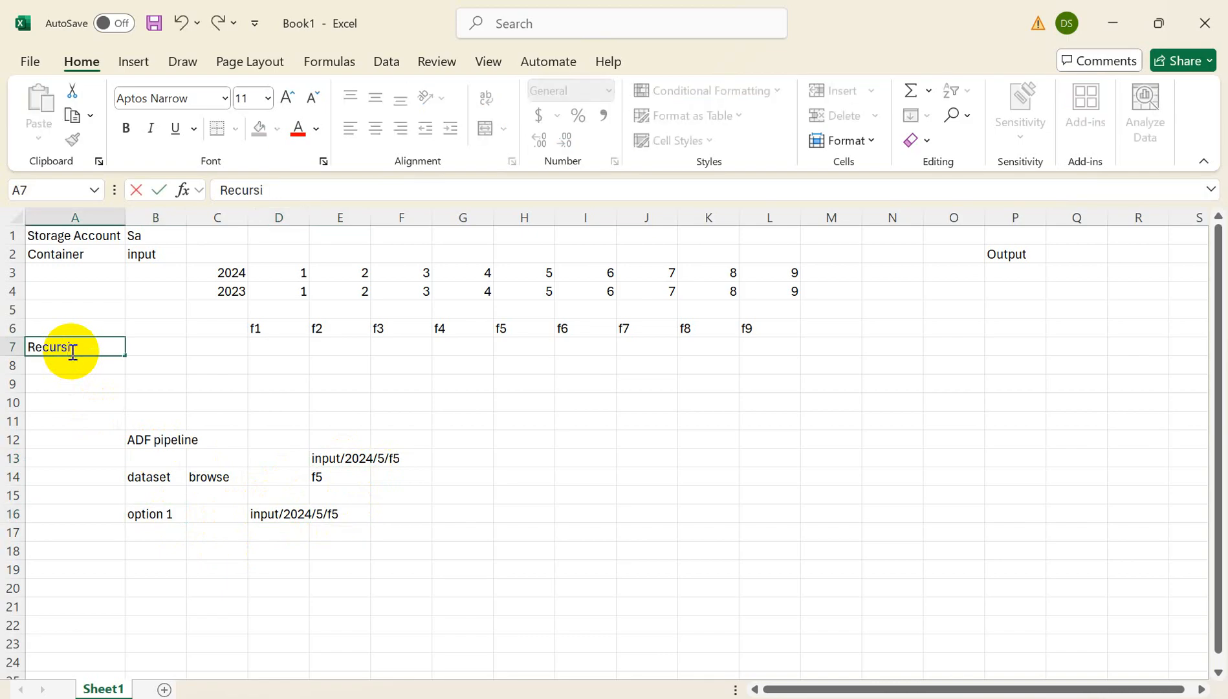
{"action": "type", "text": "vely"}
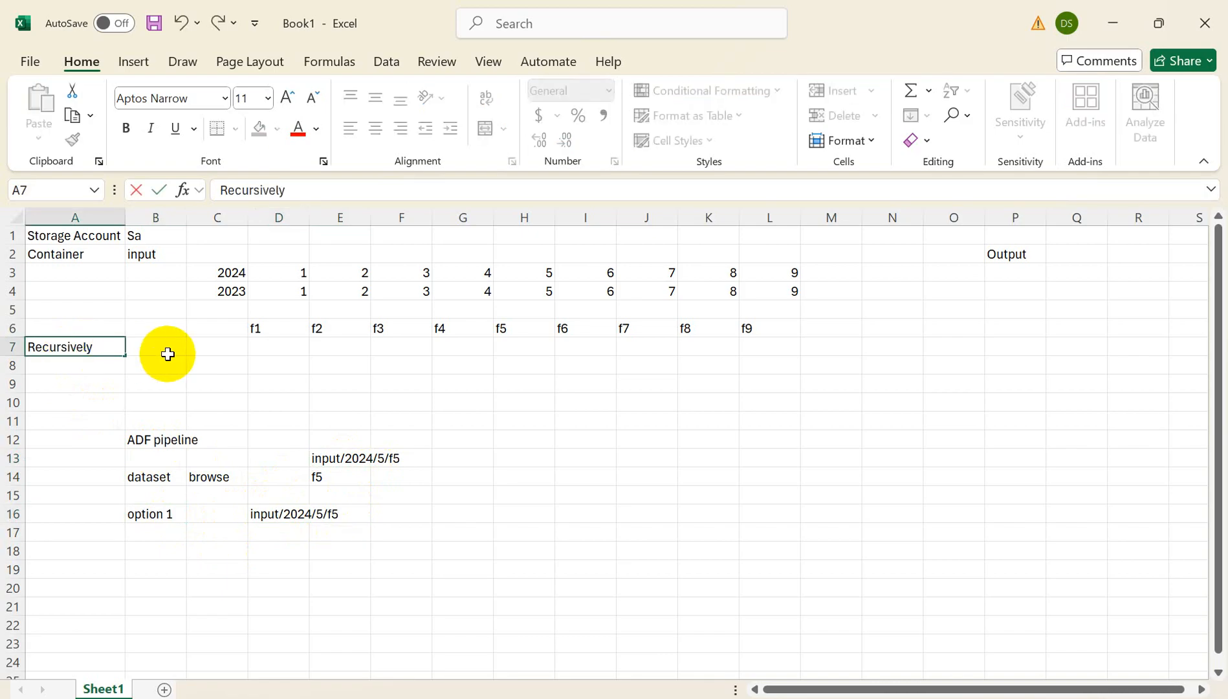
{"action": "left_click", "coordinate": [167, 353]}
{"action": "type", "text": "Chec"}
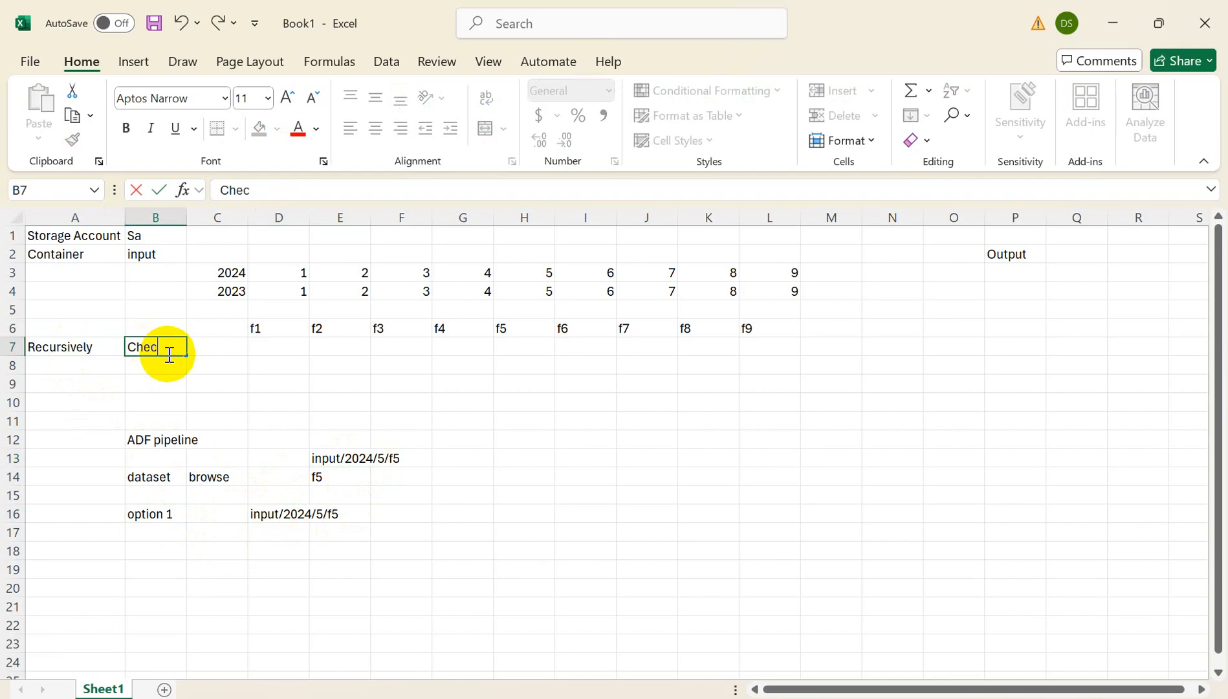
{"action": "type", "text": "ked"}
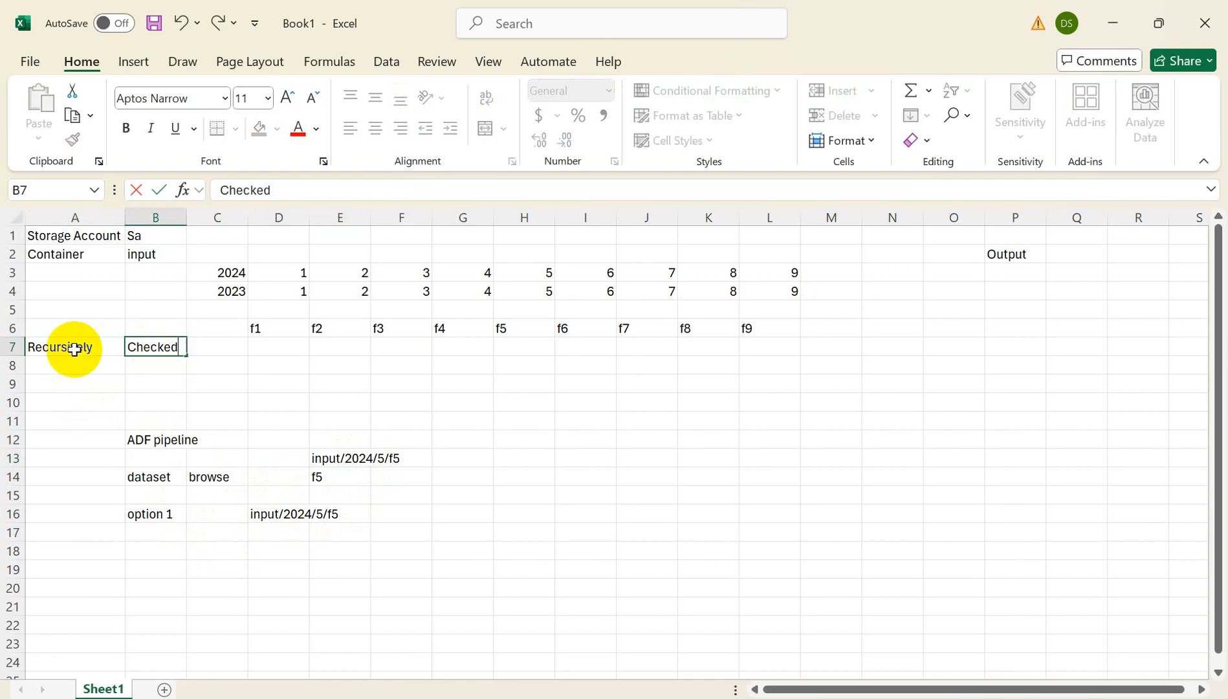
Fill the Recursively and Checked cells A7:B7 with yellow
{"action": "left_click_drag", "start_coordinate": [74, 348], "coordinate": [163, 349]}
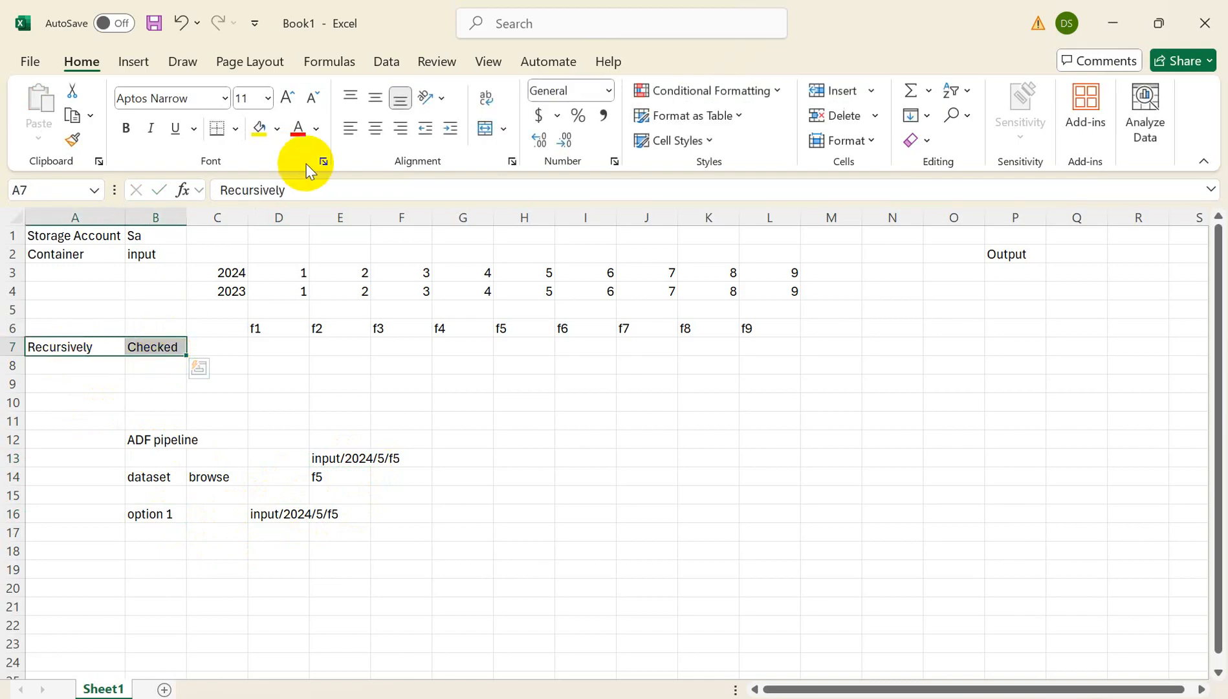
{"action": "left_click", "coordinate": [258, 128]}
{"action": "left_click", "coordinate": [271, 518]}
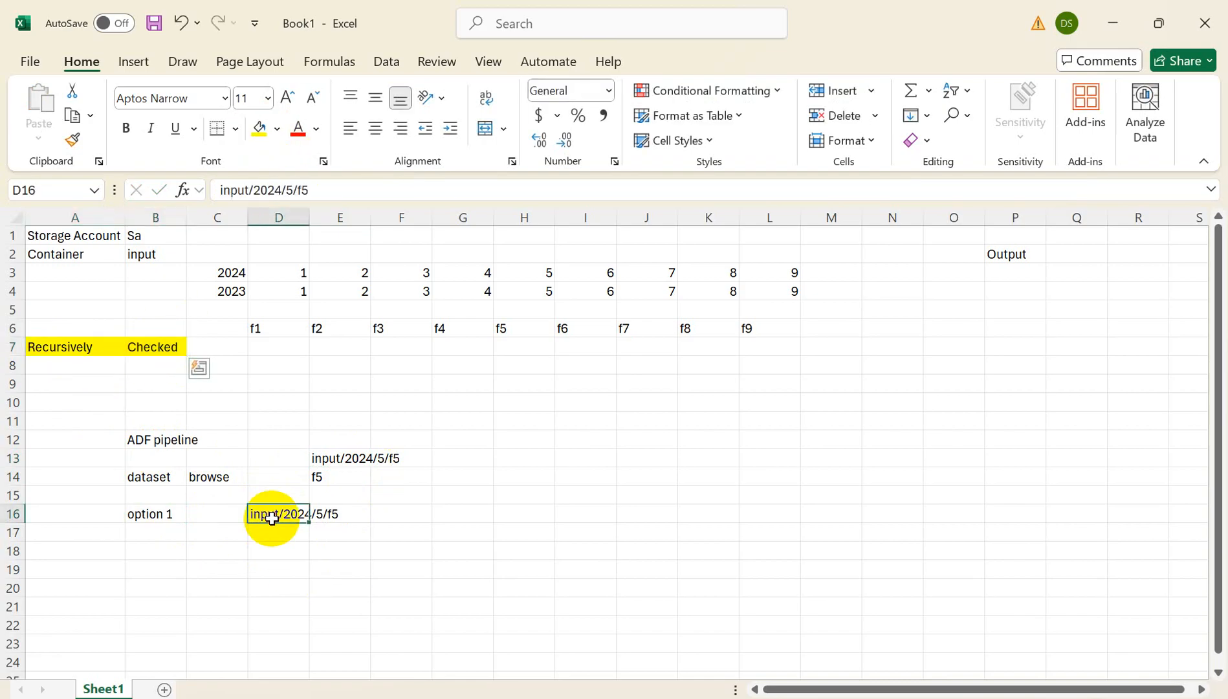
{"action": "left_click_drag", "start_coordinate": [60, 352], "coordinate": [149, 348]}
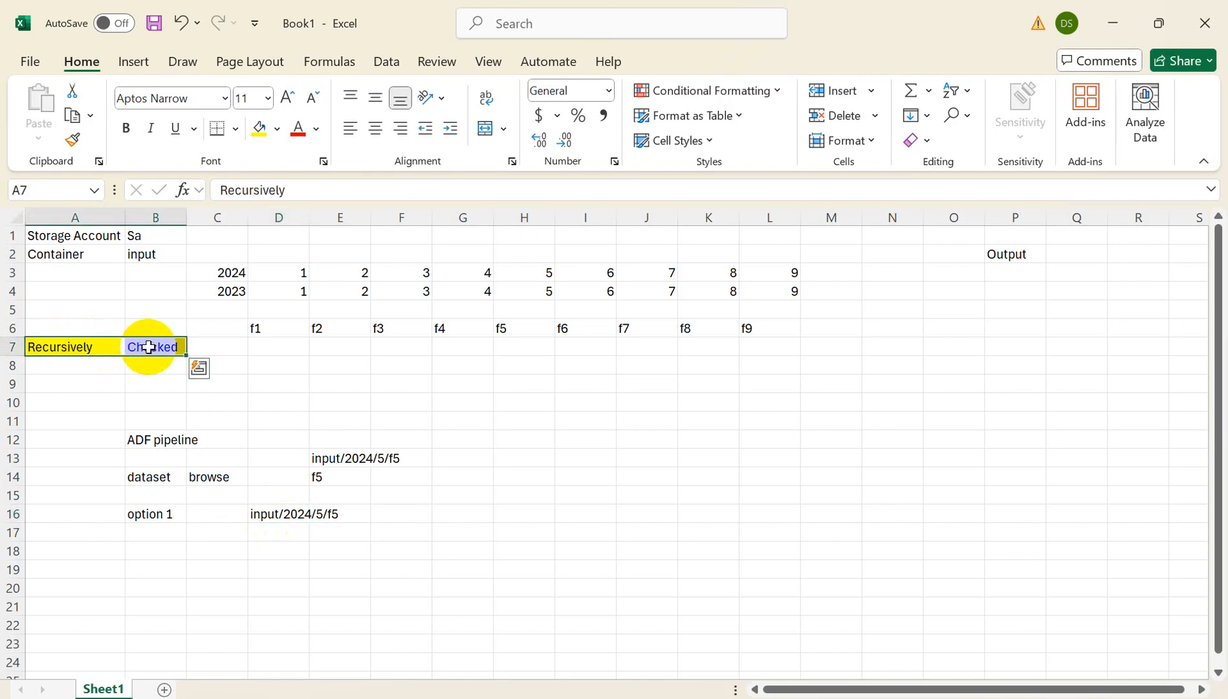
Enter the label "option 2" in B18 and the container-level path "input" in D18
{"action": "left_click", "coordinate": [150, 554]}
{"action": "type", "text": "optio"}
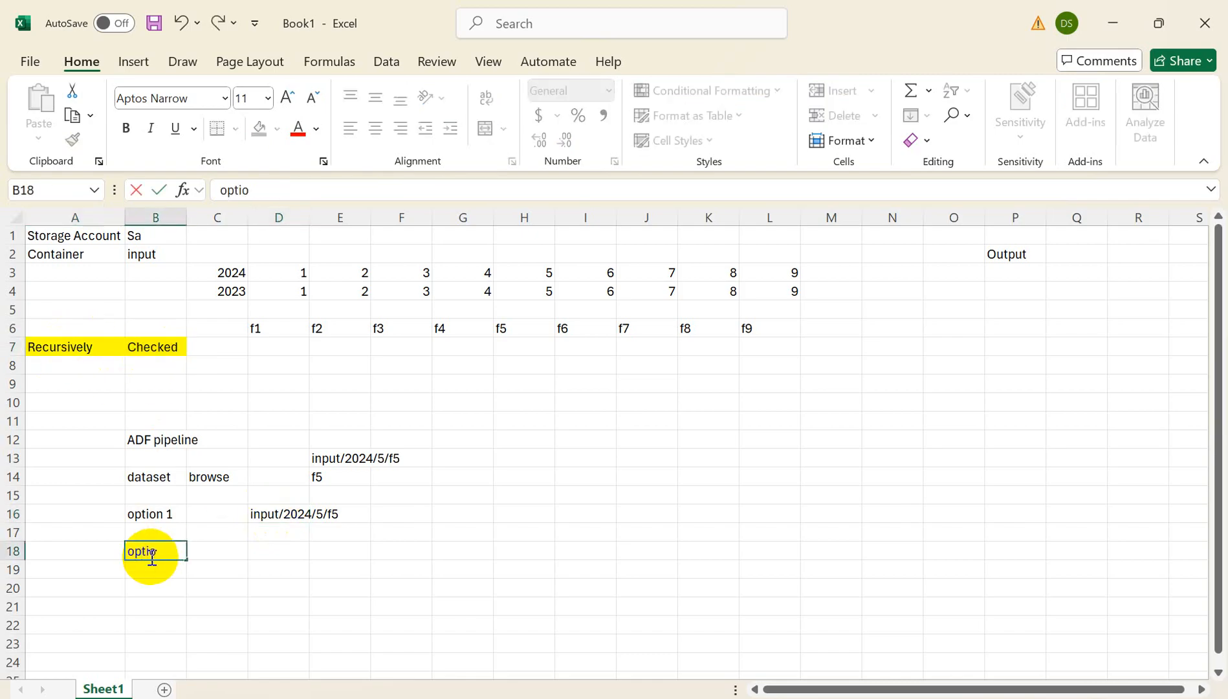
{"action": "type", "text": "n 2"}
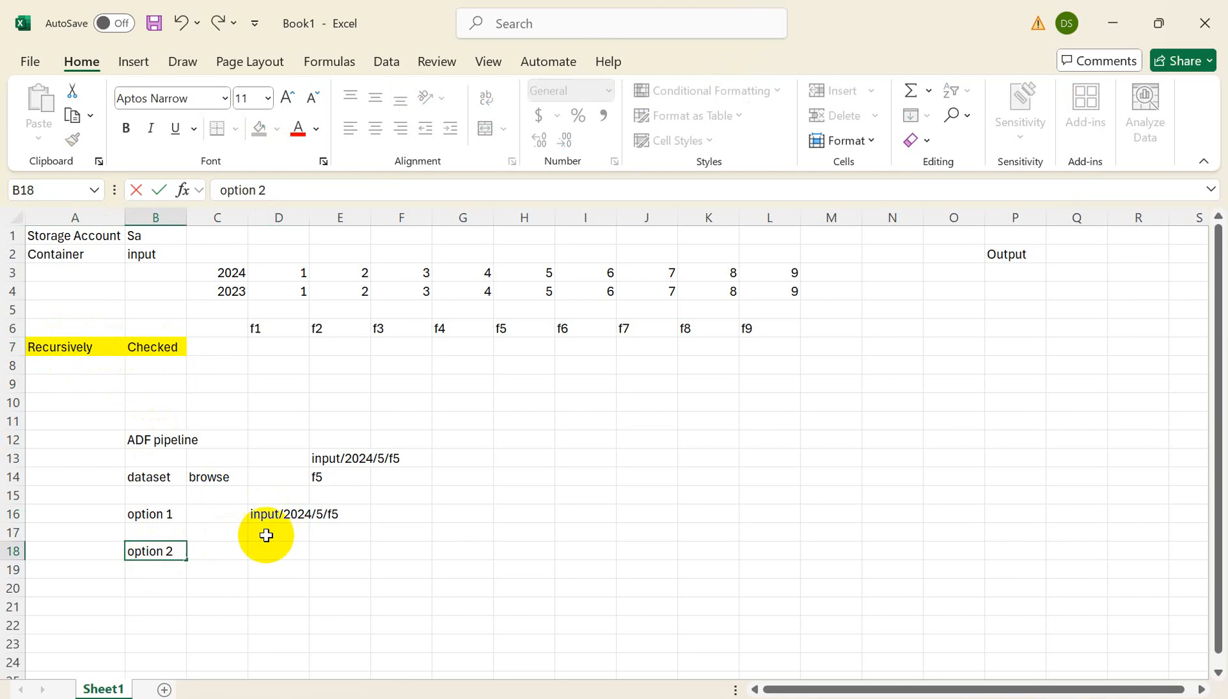
{"action": "left_click", "coordinate": [291, 515]}
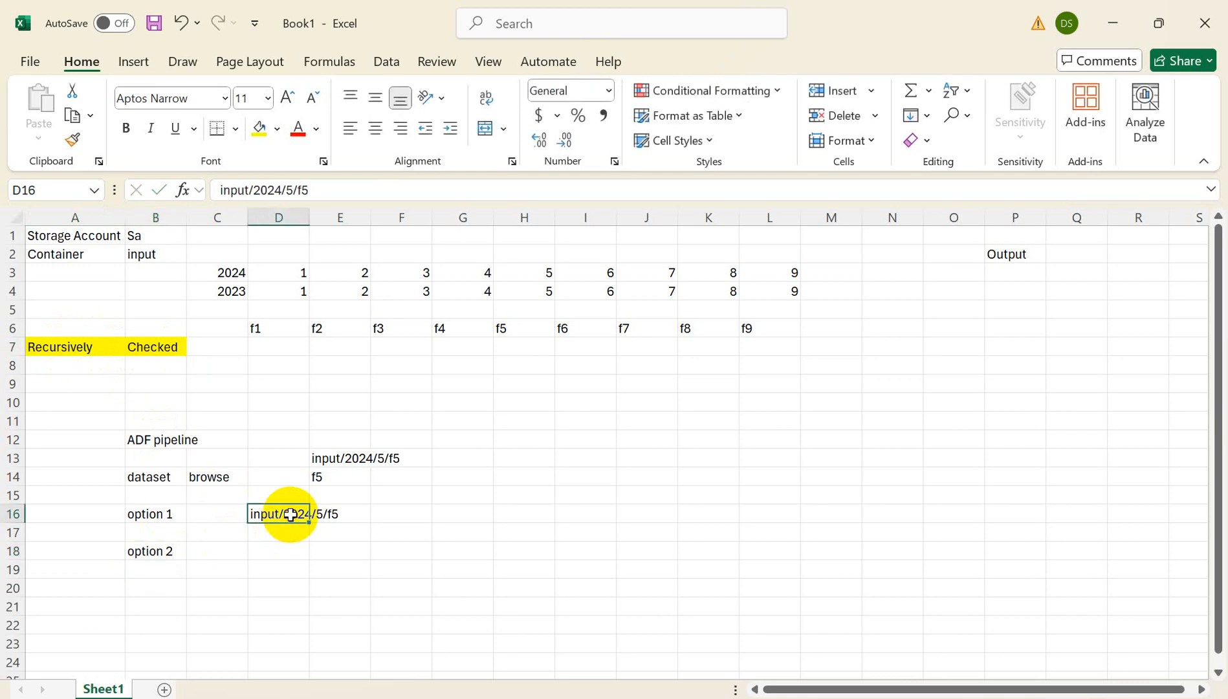
{"action": "left_click", "coordinate": [276, 551]}
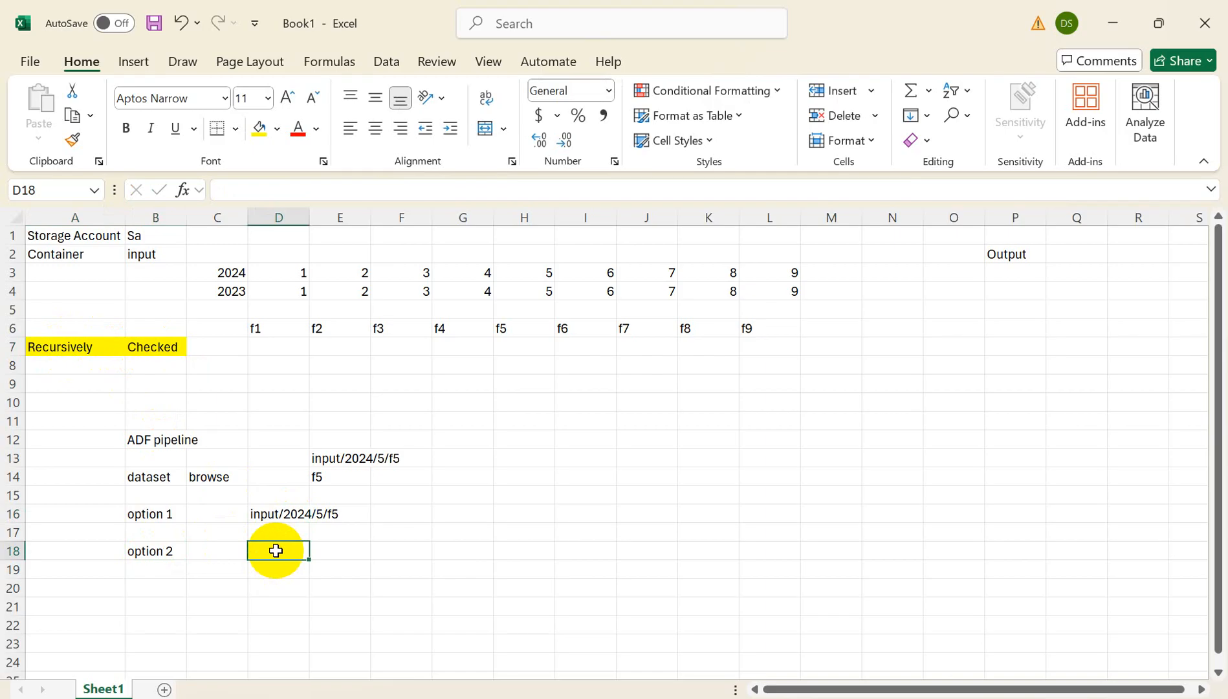
{"action": "type", "text": "input"}
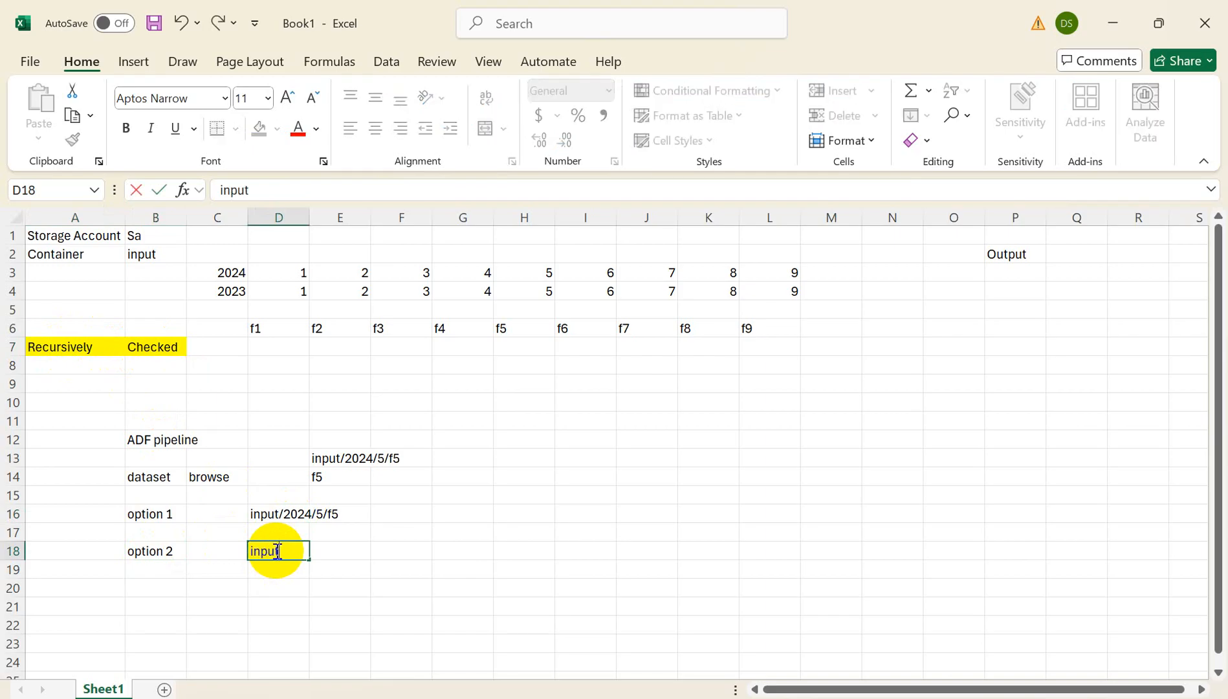
{"action": "left_click", "coordinate": [277, 586]}
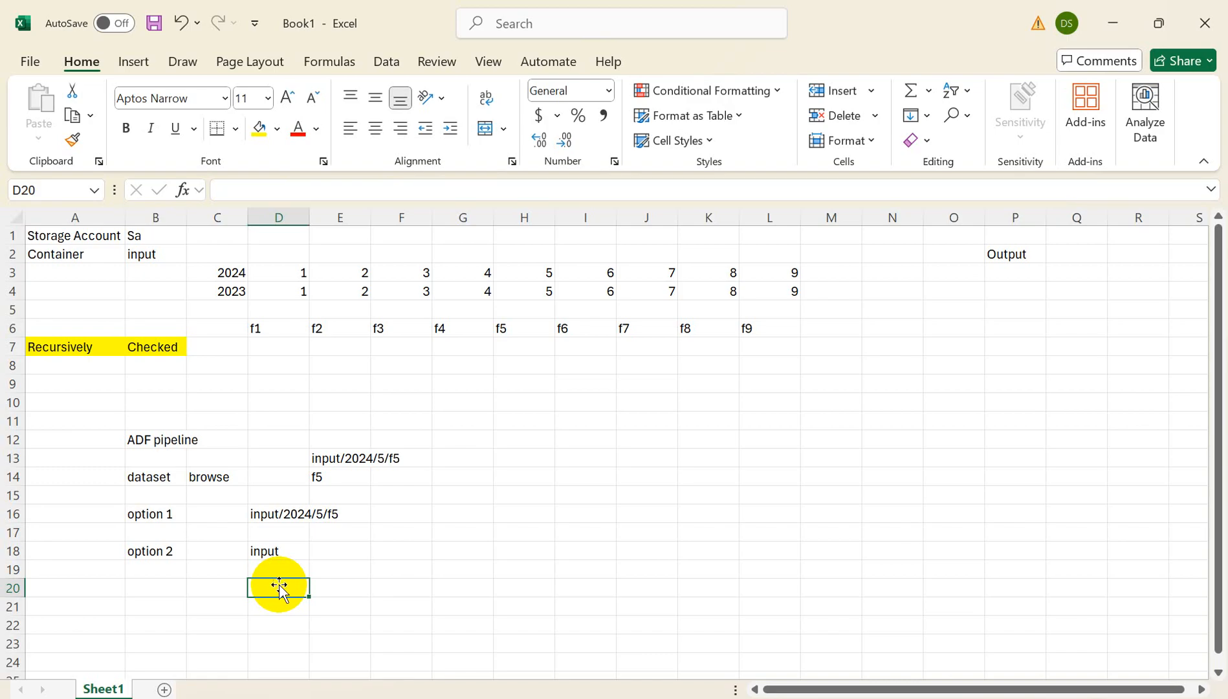
{"action": "left_click", "coordinate": [249, 551]}
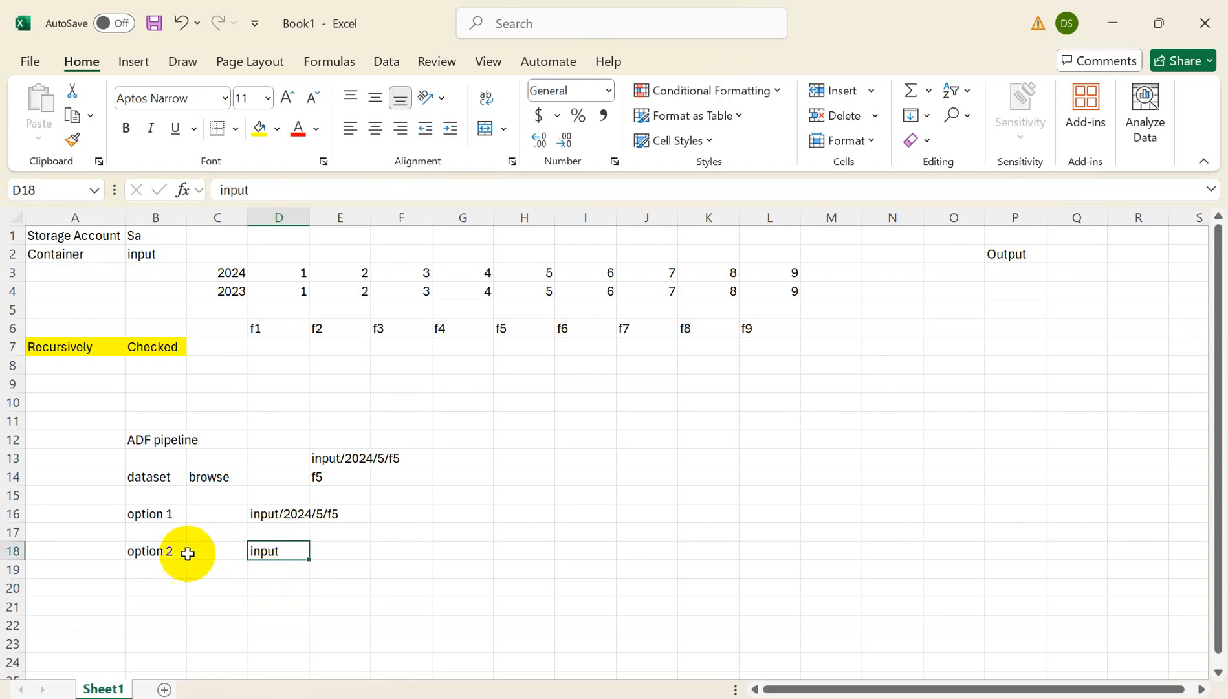
{"action": "left_click", "coordinate": [159, 555]}
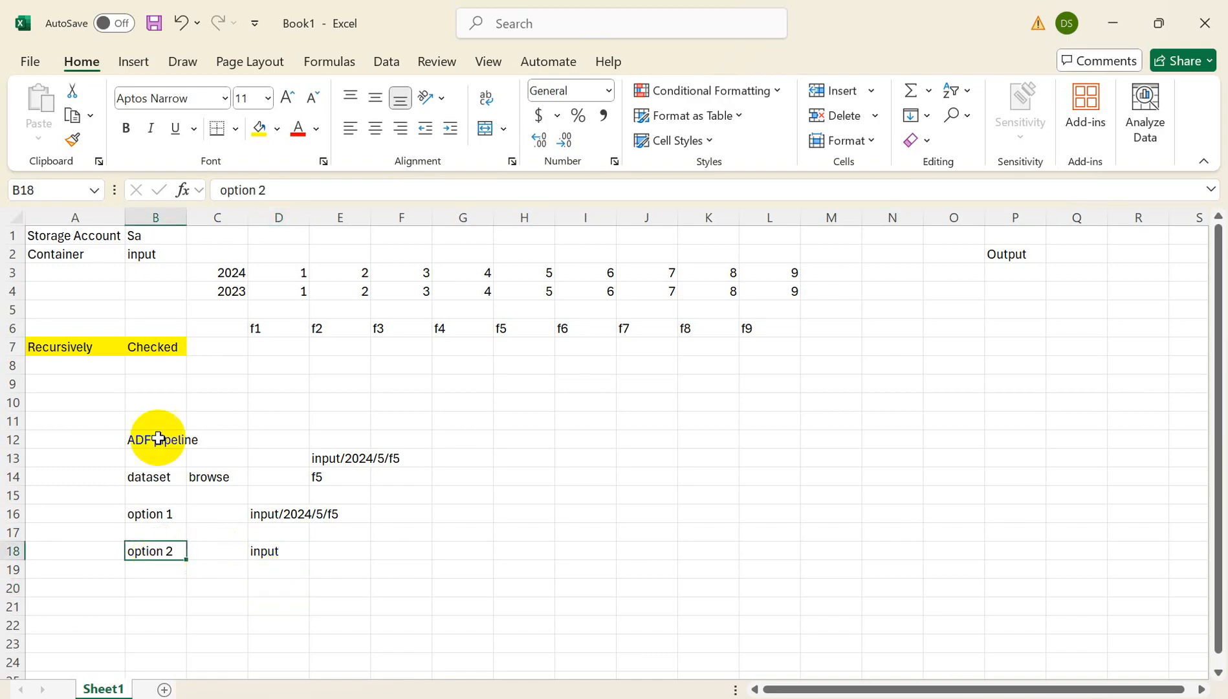
{"action": "left_click", "coordinate": [158, 346]}
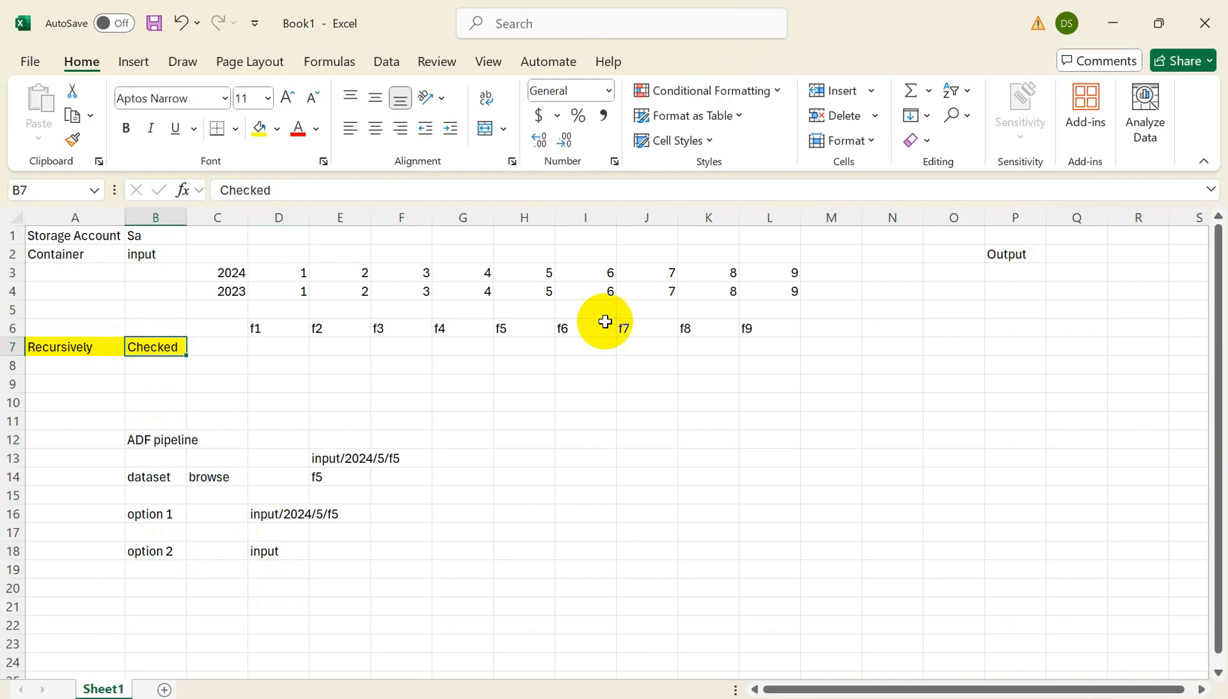
{"action": "left_click", "coordinate": [1018, 253]}
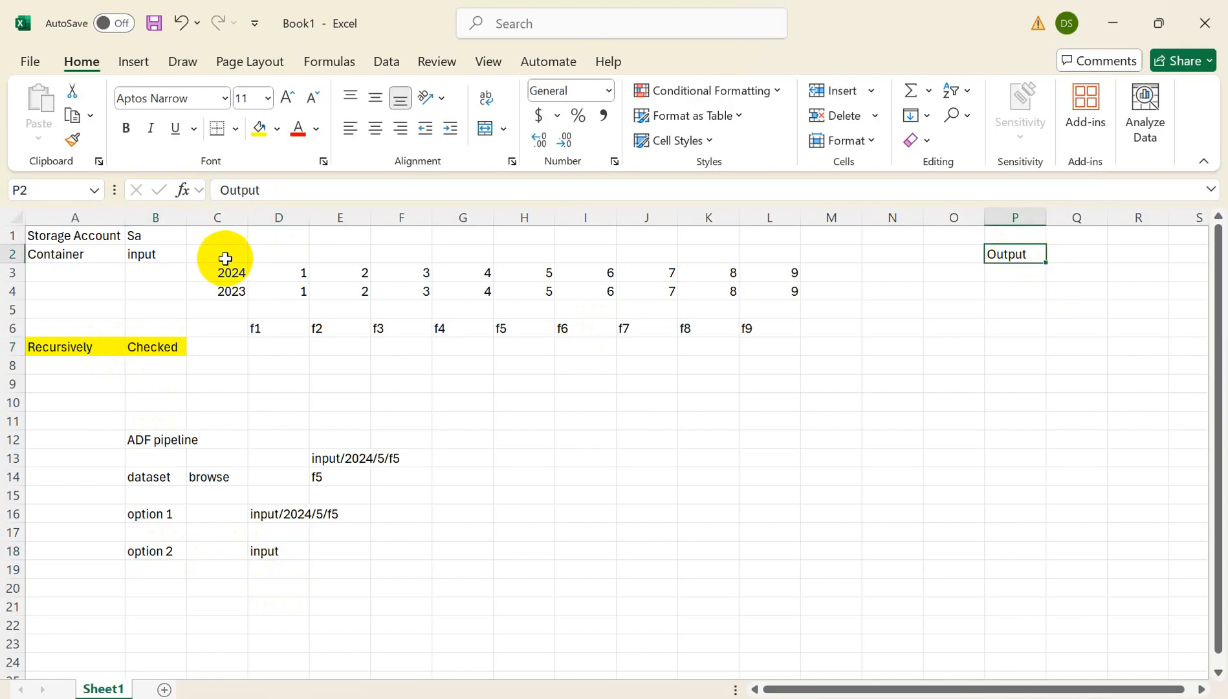
{"action": "left_click_drag", "start_coordinate": [206, 276], "coordinate": [747, 328]}
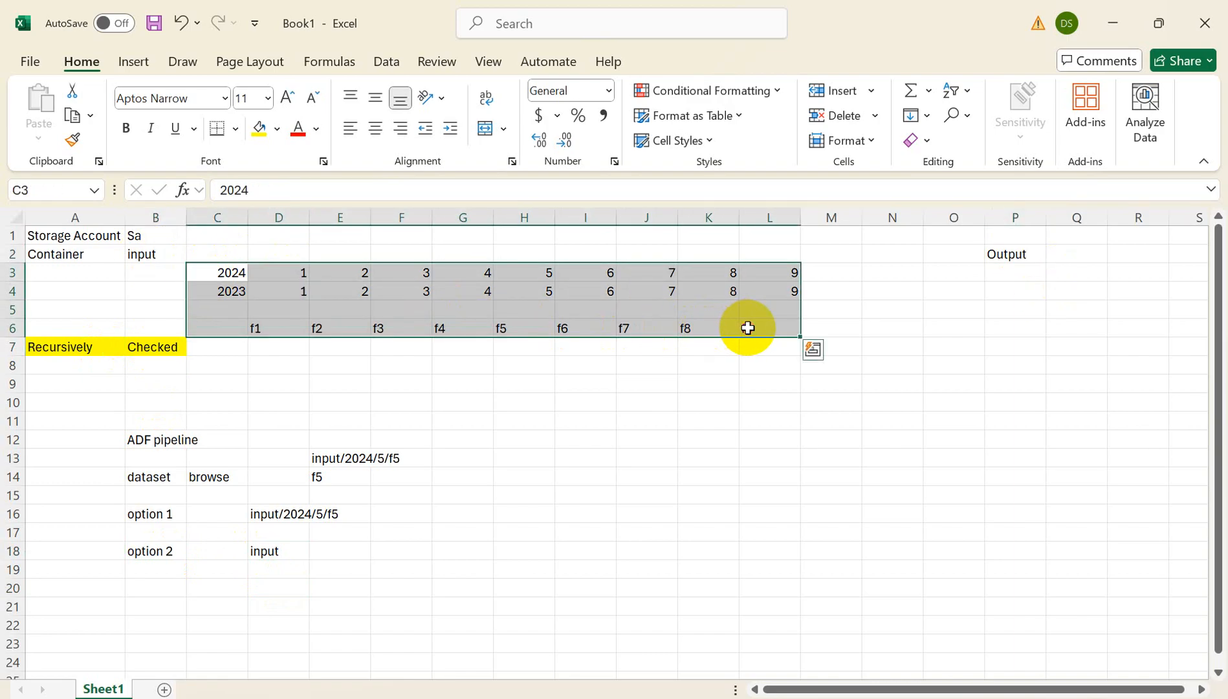
{"action": "left_click", "coordinate": [1063, 274]}
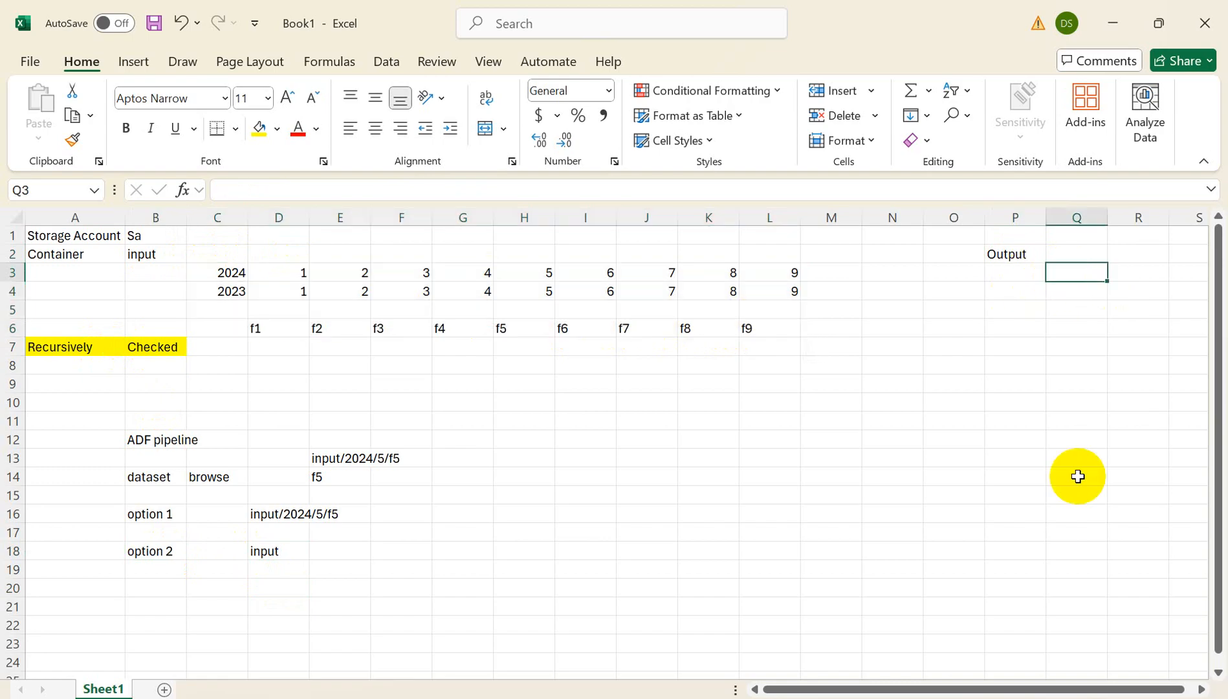
{"action": "left_click", "coordinate": [259, 330]}
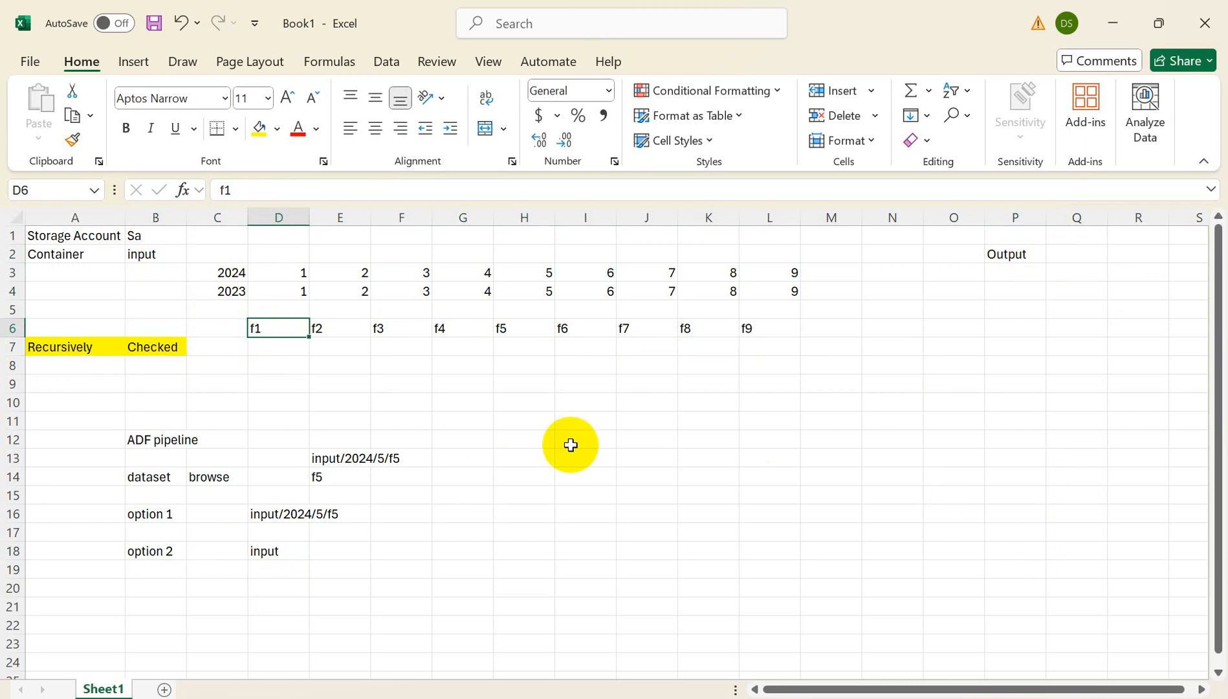
Switch to the Azure portal and view the contents of EMP1.csv in the company container under Company=Accenture/Dept=HR
{"action": "mouse_move", "coordinate": [812, 698]}
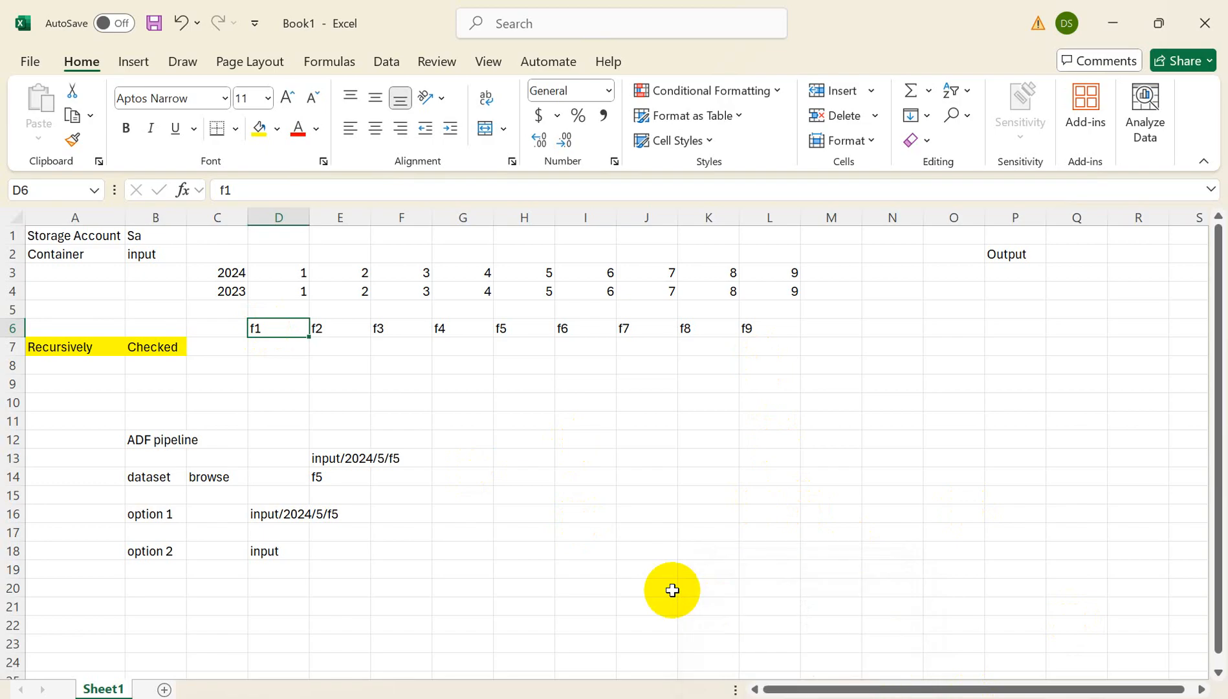
{"action": "key", "text": "alt+Tab"}
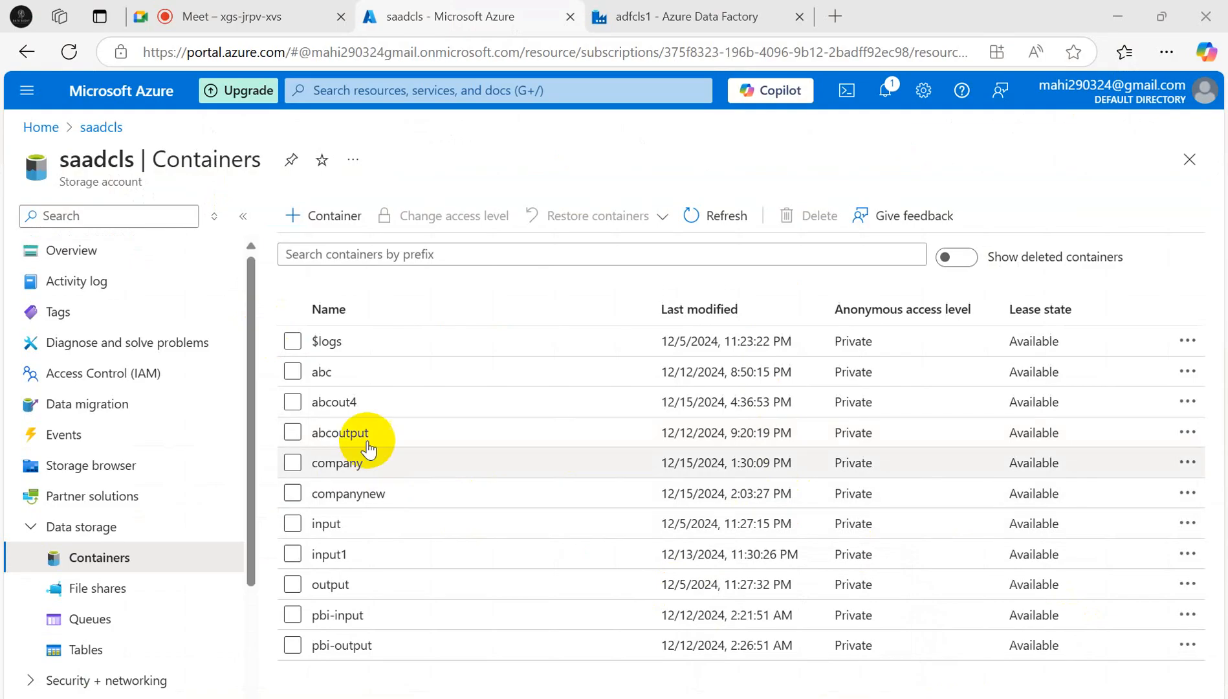
{"action": "left_click", "coordinate": [340, 466]}
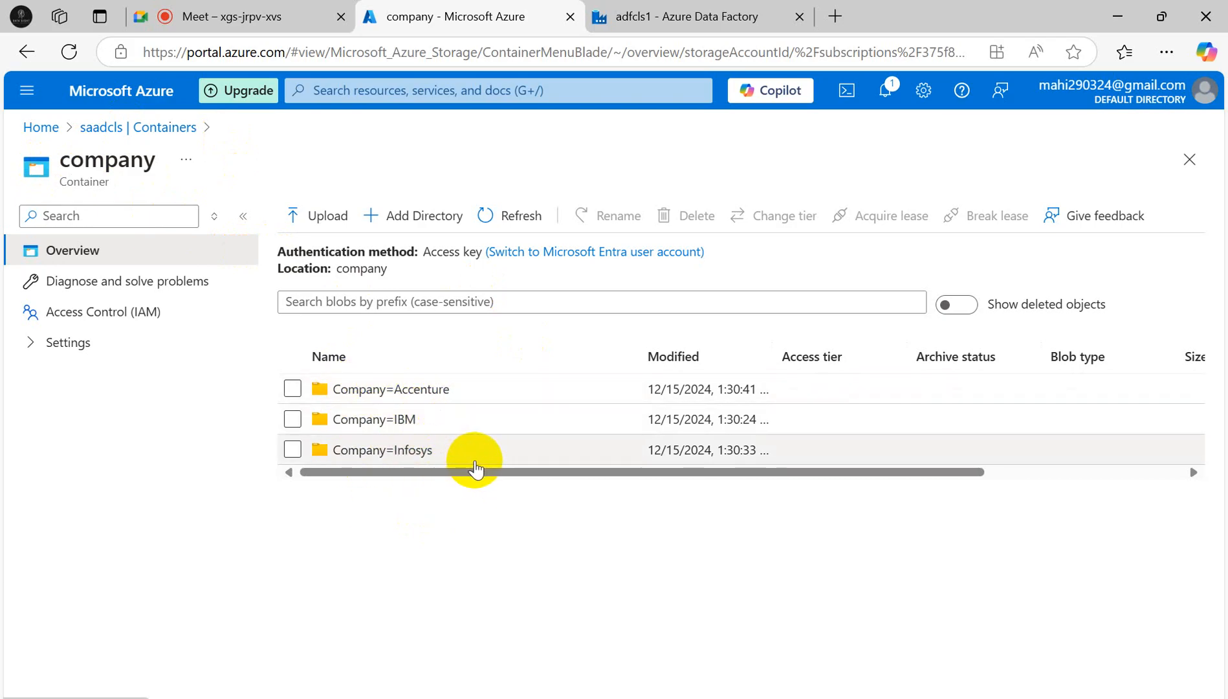
{"action": "double_click", "coordinate": [381, 393]}
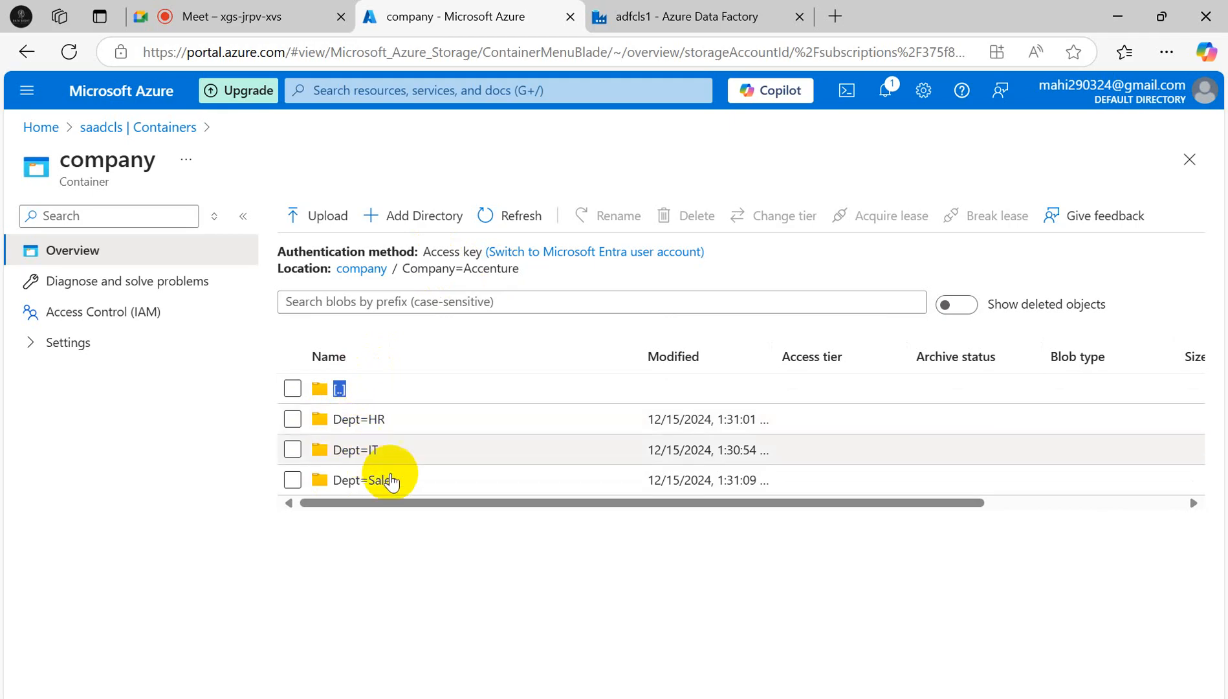
{"action": "left_click", "coordinate": [353, 419]}
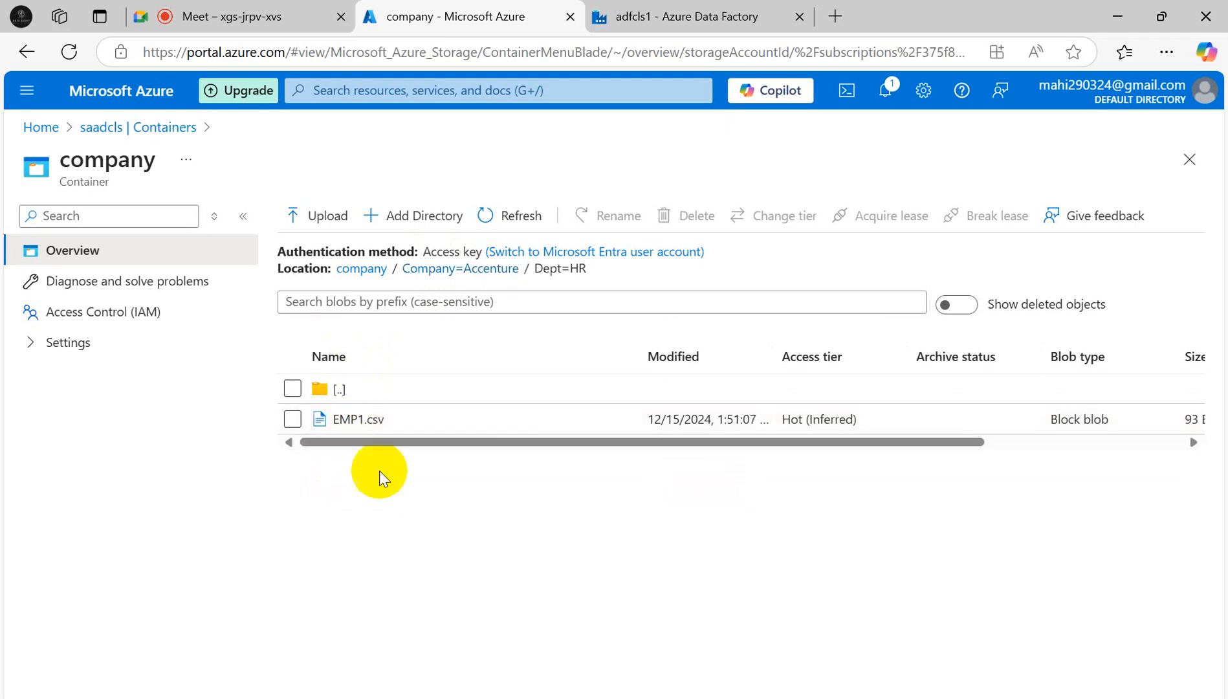
{"action": "left_click", "coordinate": [354, 421]}
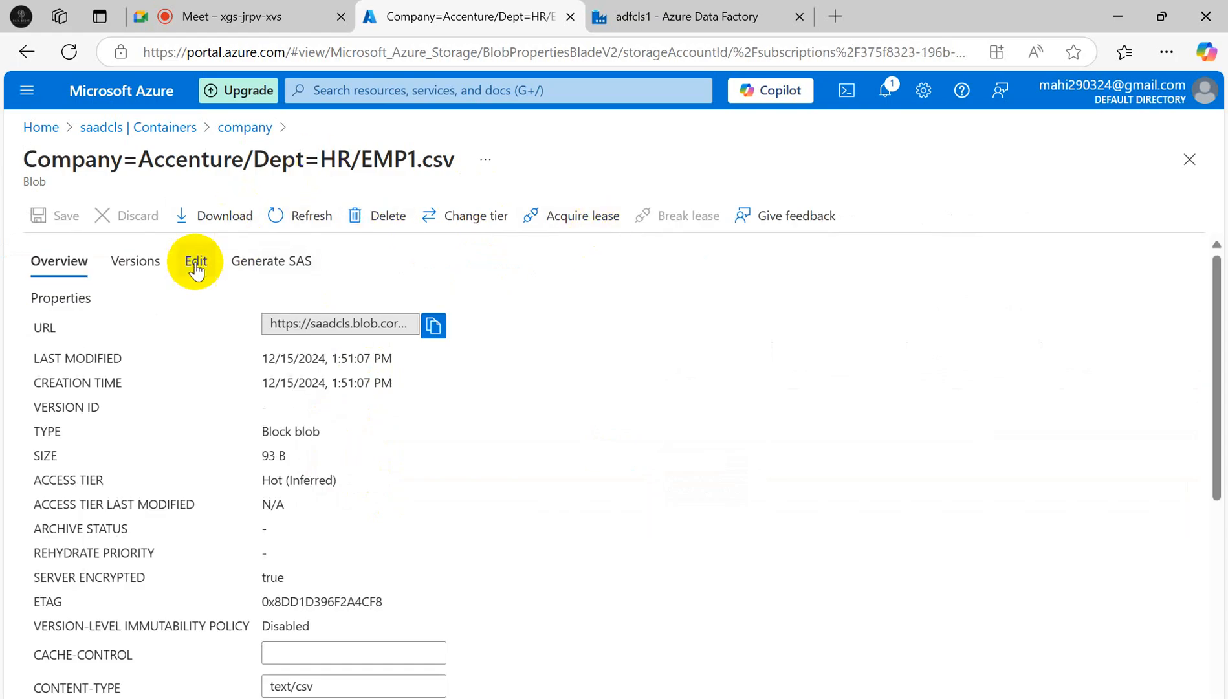
{"action": "left_click", "coordinate": [196, 260]}
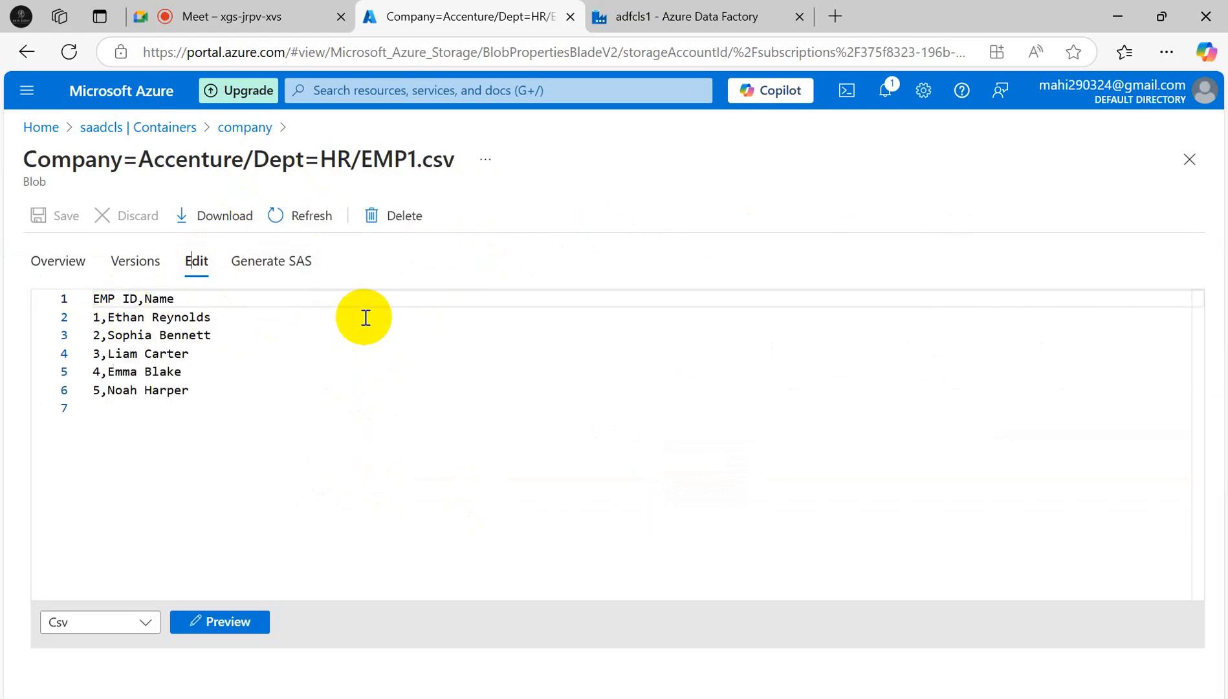
Inspect the Dept=IT folder under Company=Accenture, then return to the storage account's container list
{"action": "left_click", "coordinate": [246, 130]}
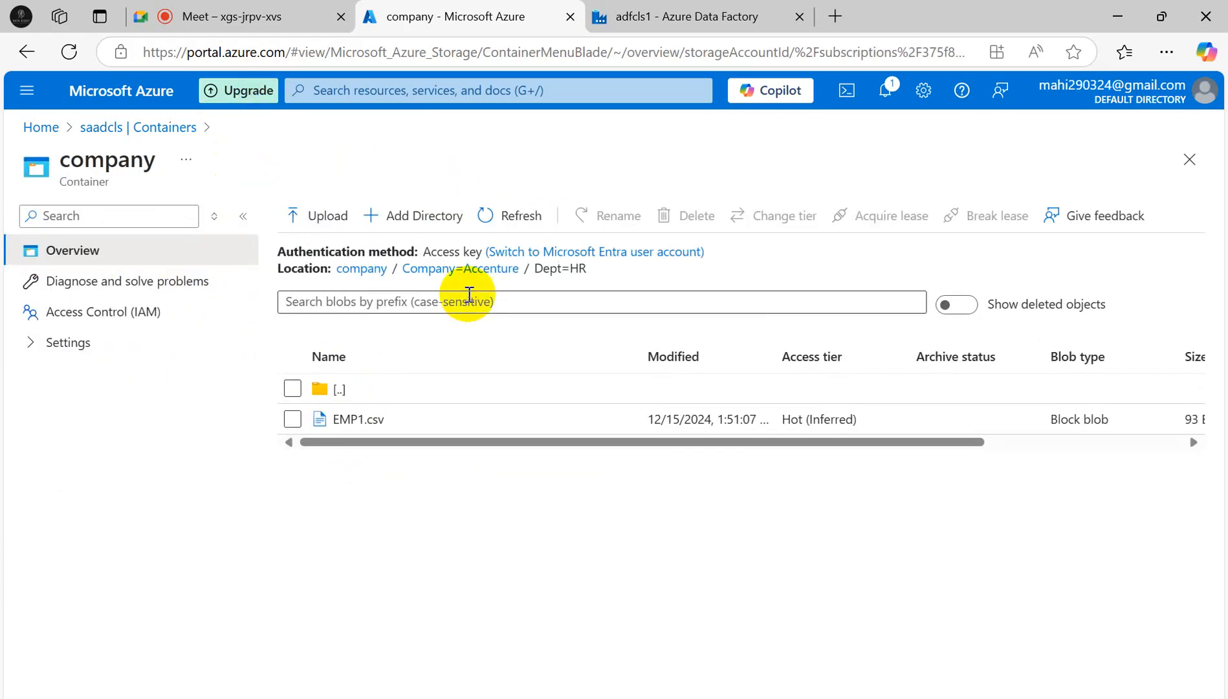
{"action": "left_click", "coordinate": [482, 268]}
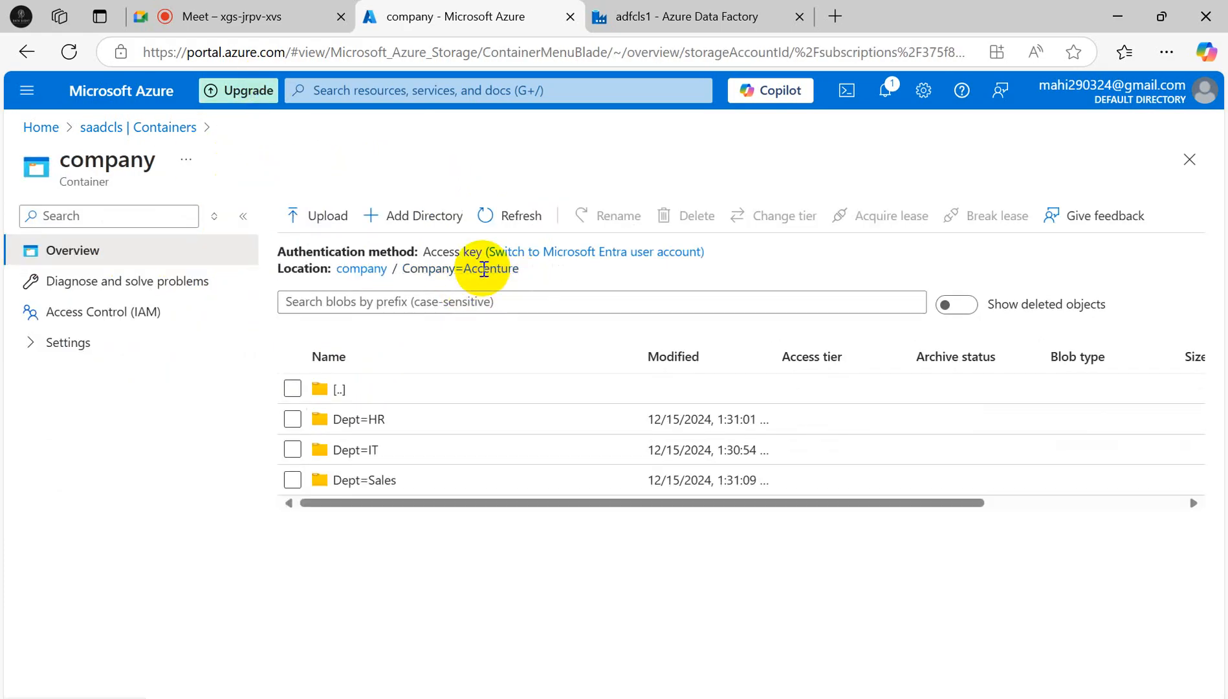
{"action": "left_click", "coordinate": [356, 450]}
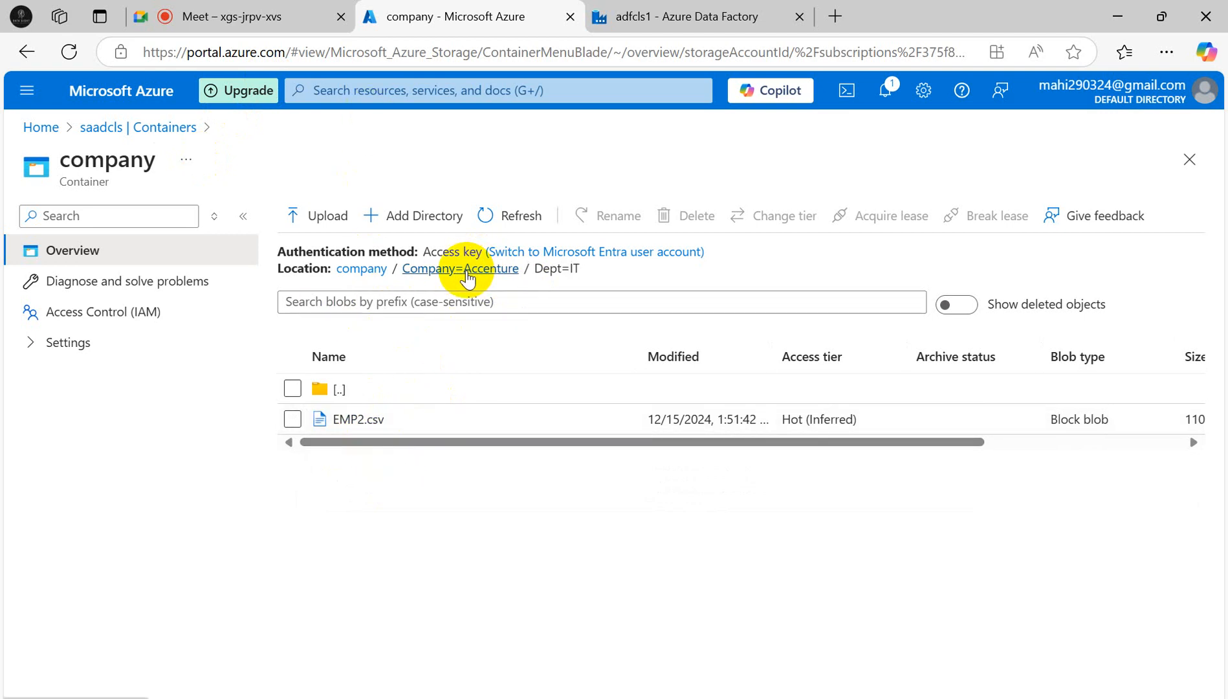
{"action": "left_click", "coordinate": [372, 267]}
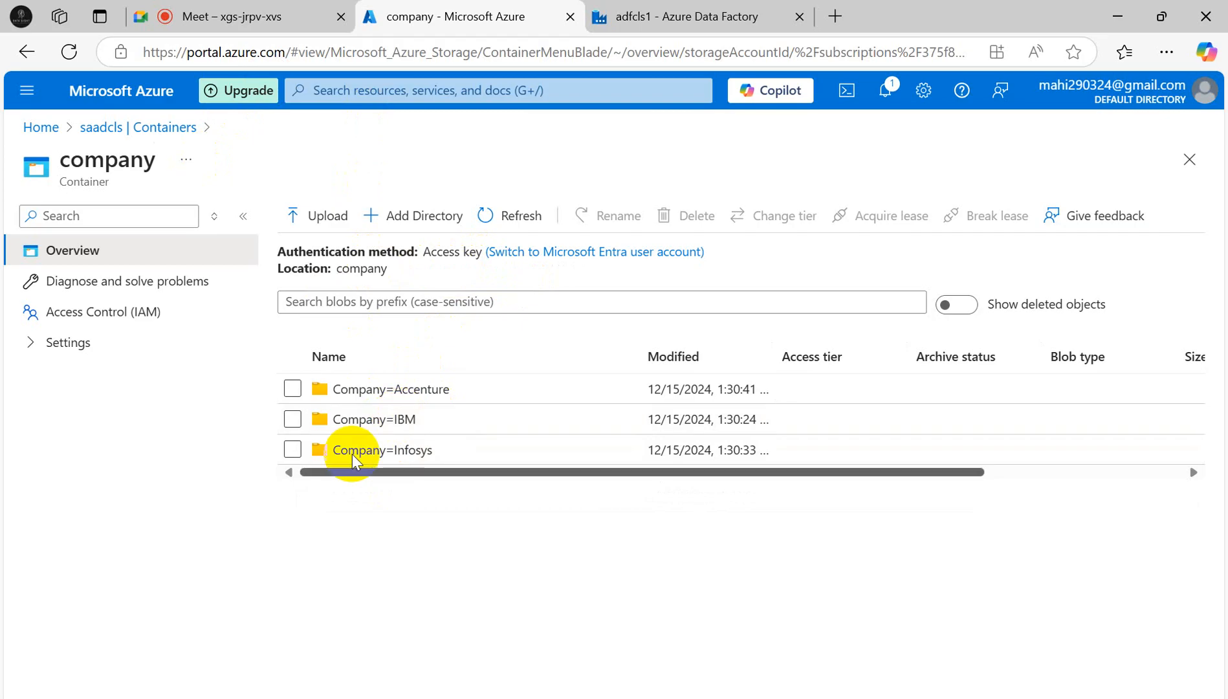
{"action": "left_click", "coordinate": [96, 128]}
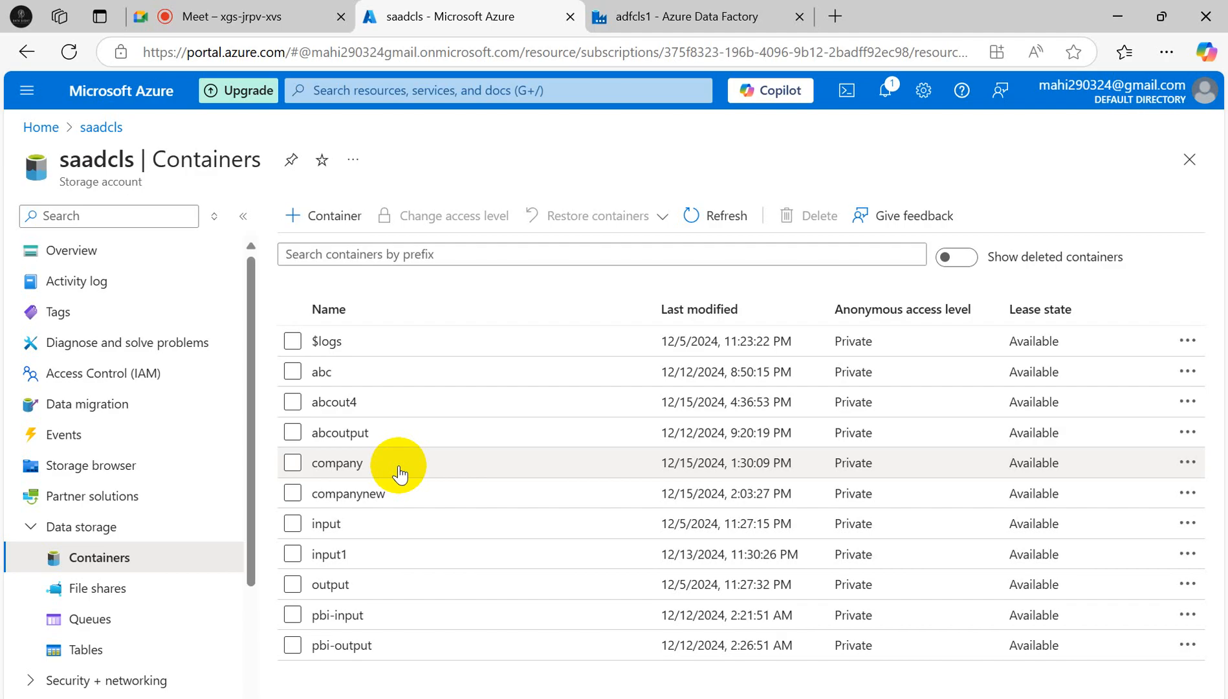
Switch to Excel and enter the heading "Company output" in C4 of Sheet2
{"action": "mouse_move", "coordinate": [854, 698]}
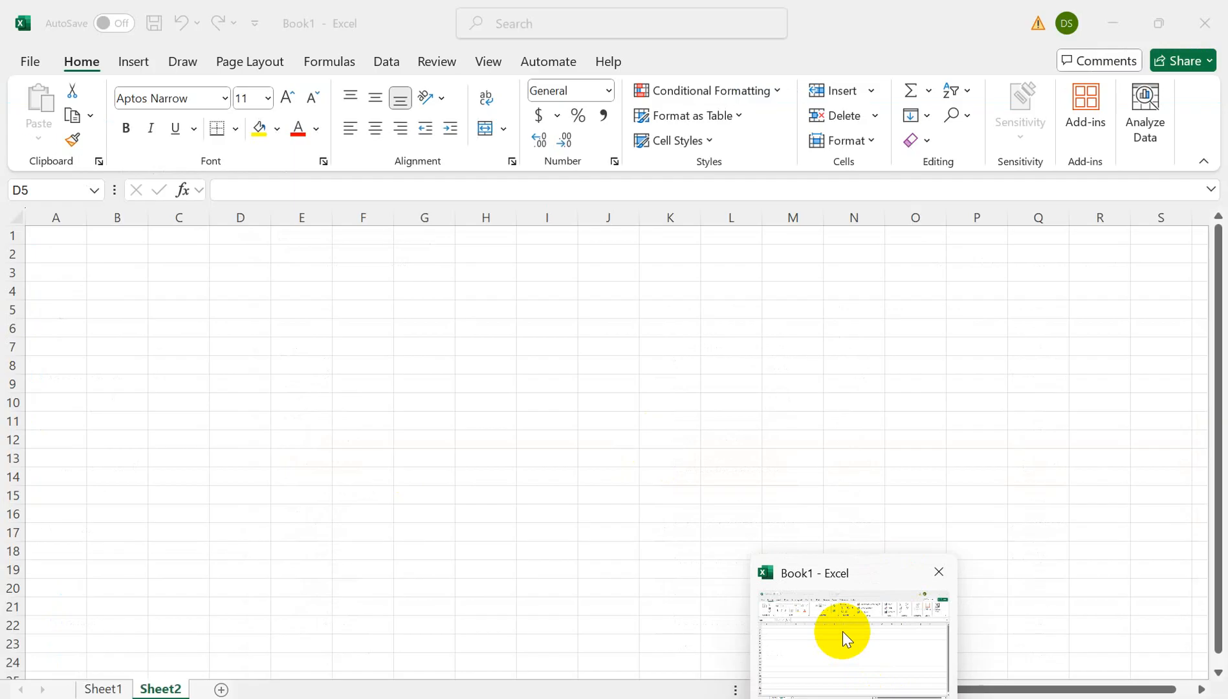
{"action": "left_click", "coordinate": [843, 632]}
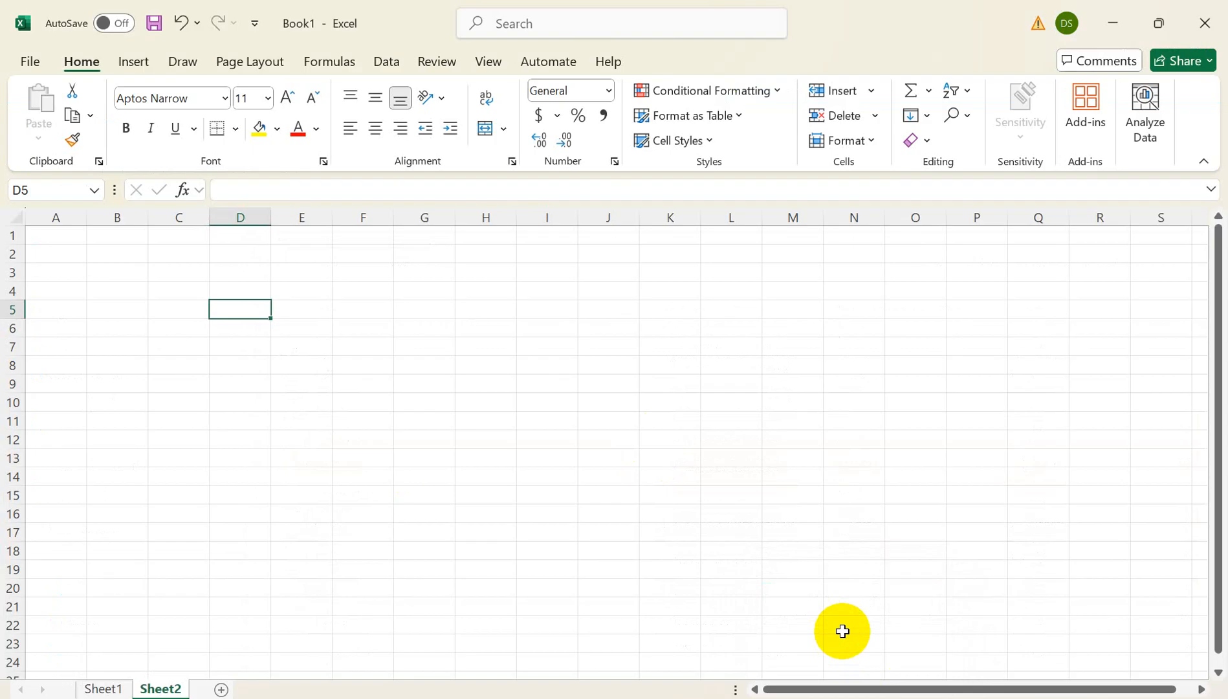
{"action": "left_click", "coordinate": [160, 292]}
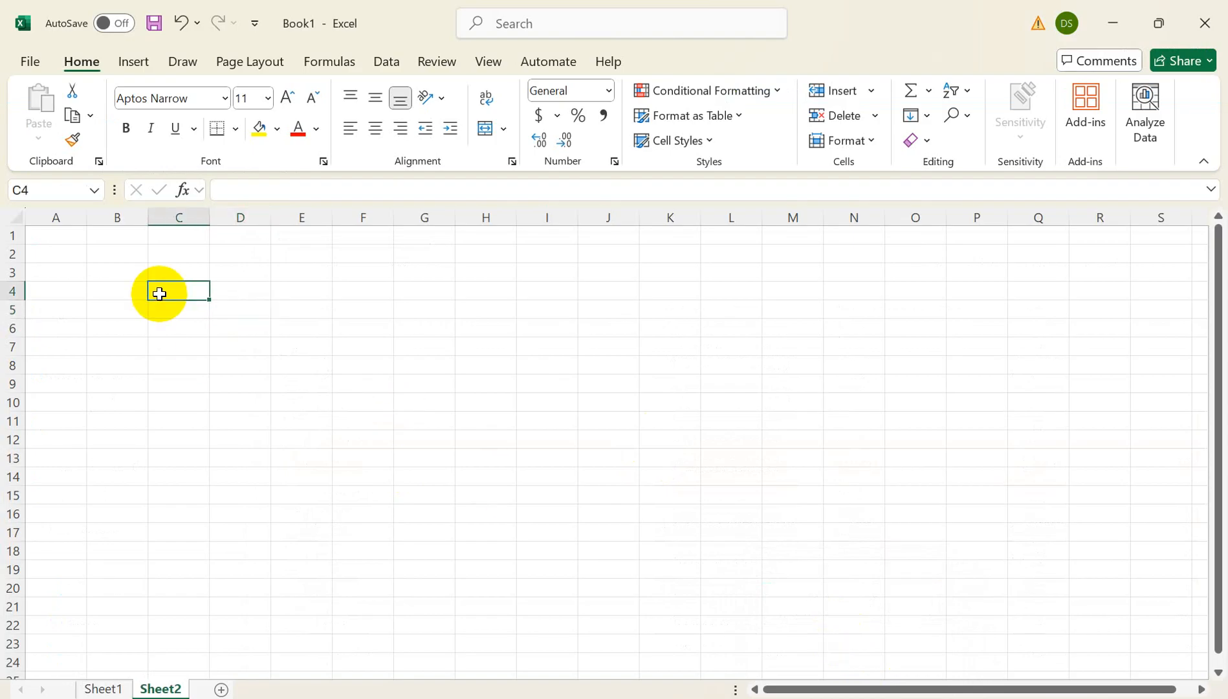
{"action": "type", "text": "Compan"}
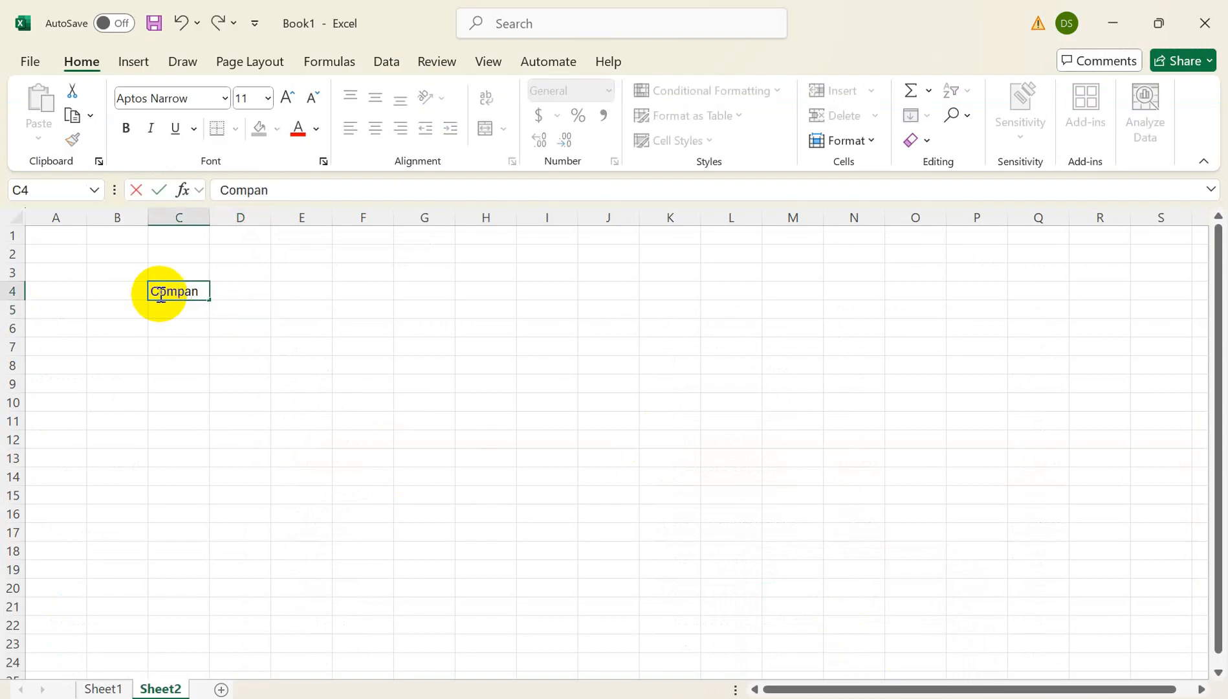
{"action": "type", "text": "y output"}
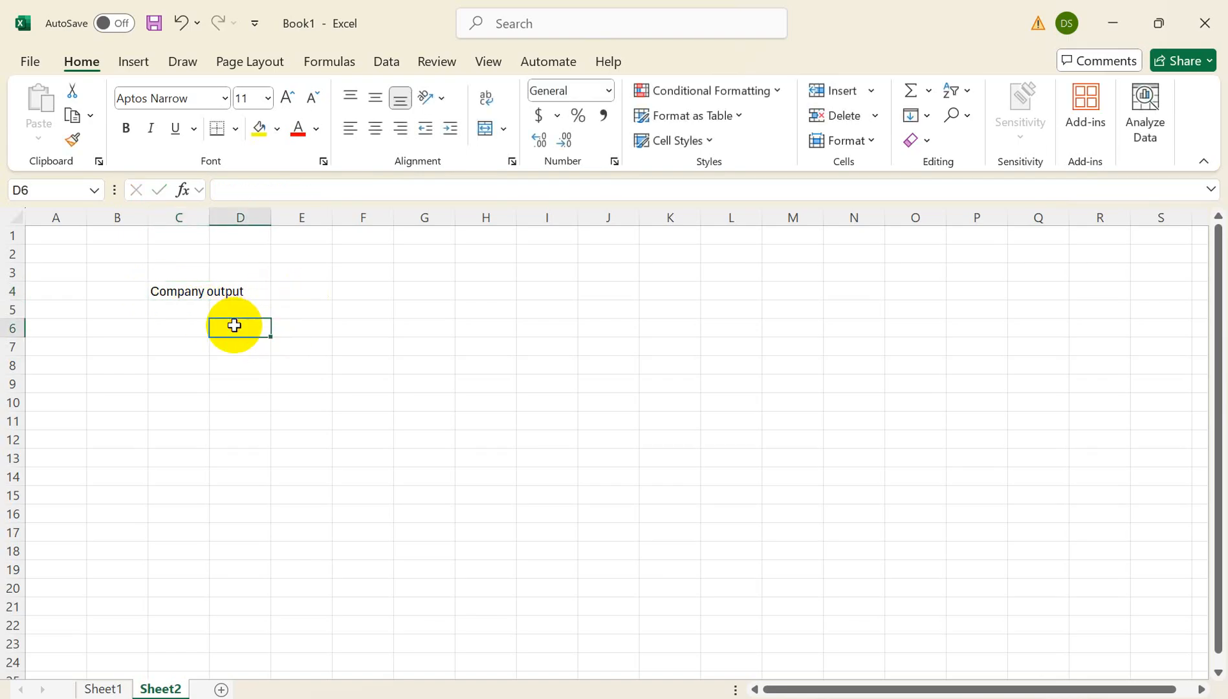
List the company folders Acc, IBM and Infosys in D6:D8 below the heading
{"action": "type", "text": "Acc"}
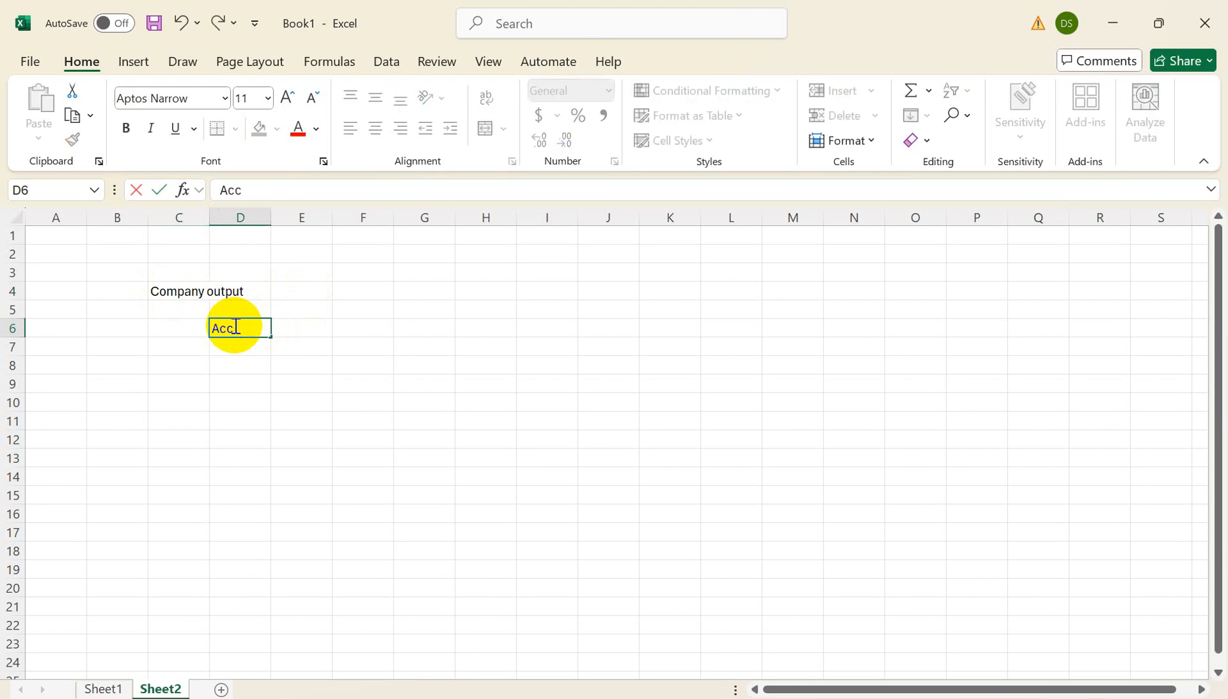
{"action": "key", "text": "Return"}
{"action": "type", "text": "IBM"}
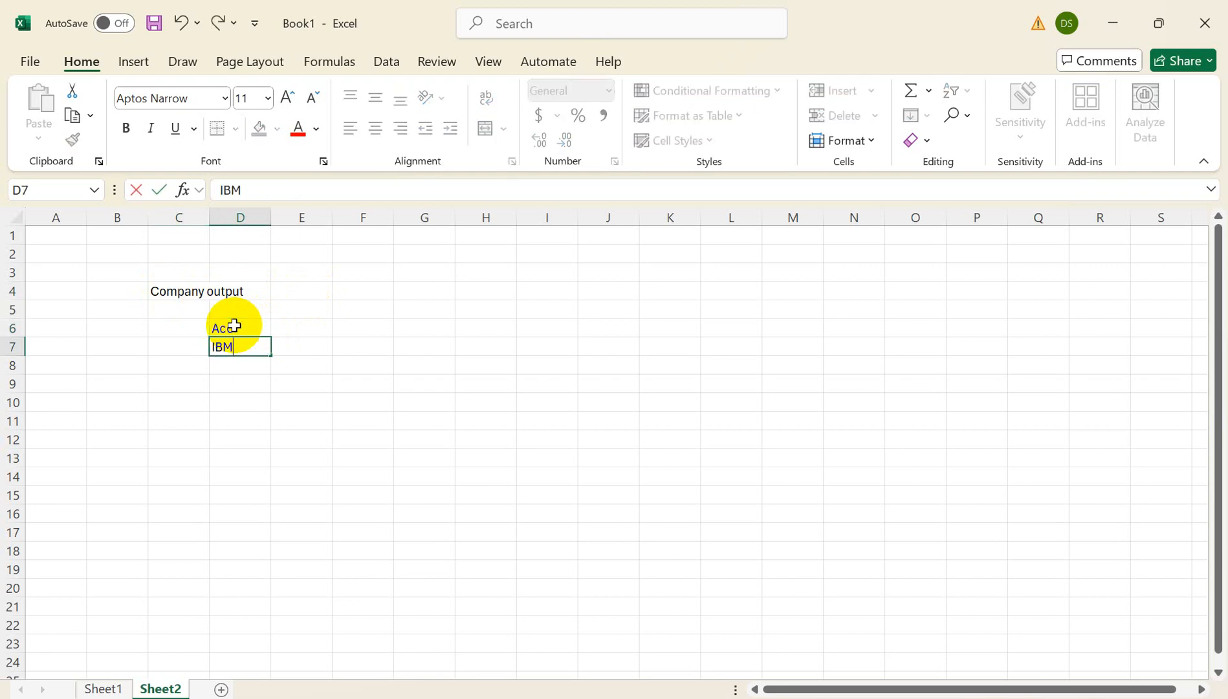
{"action": "key", "text": "Return"}
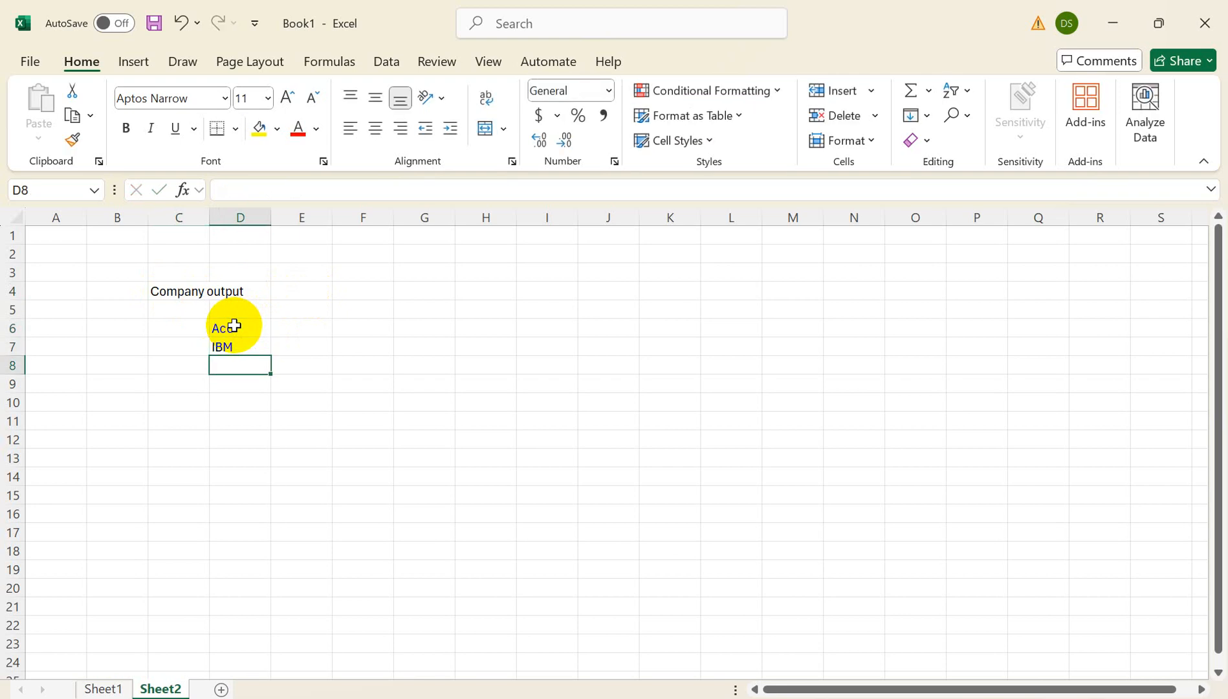
{"action": "type", "text": "Infosys"}
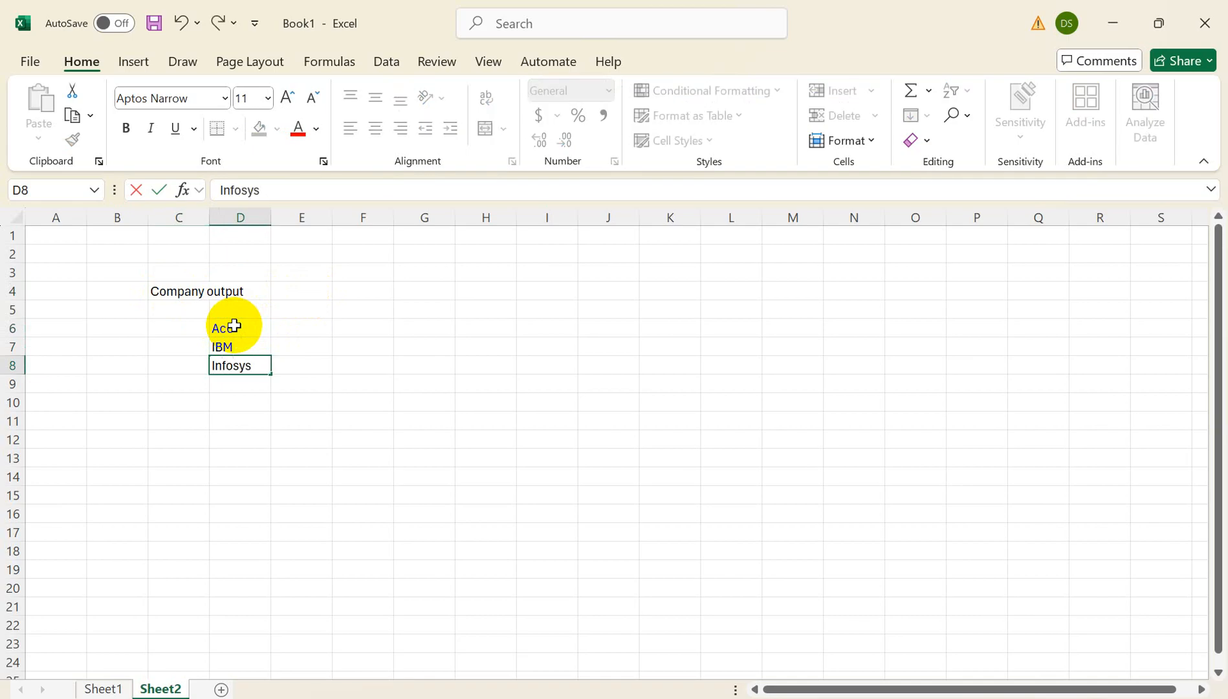
Enter the departments "HR,IT,Sales" in E6 beside Acc
{"action": "left_click", "coordinate": [315, 323]}
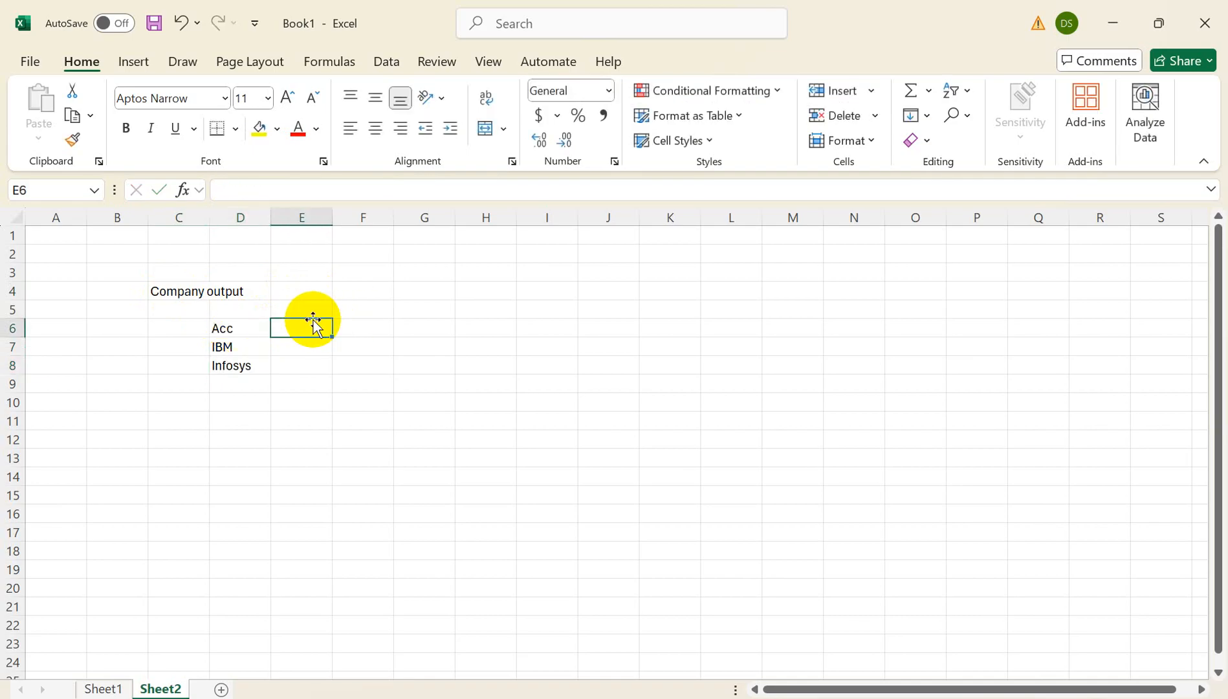
{"action": "type", "text": "HR,IT"}
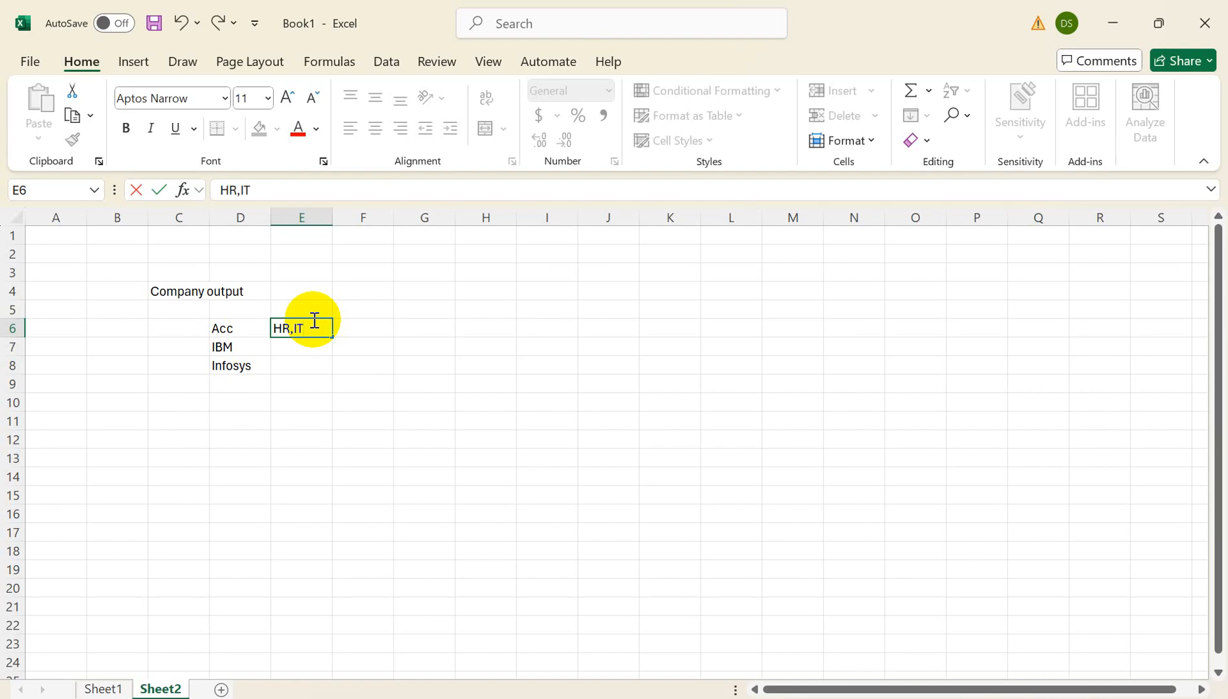
{"action": "type", "text": ",Sales"}
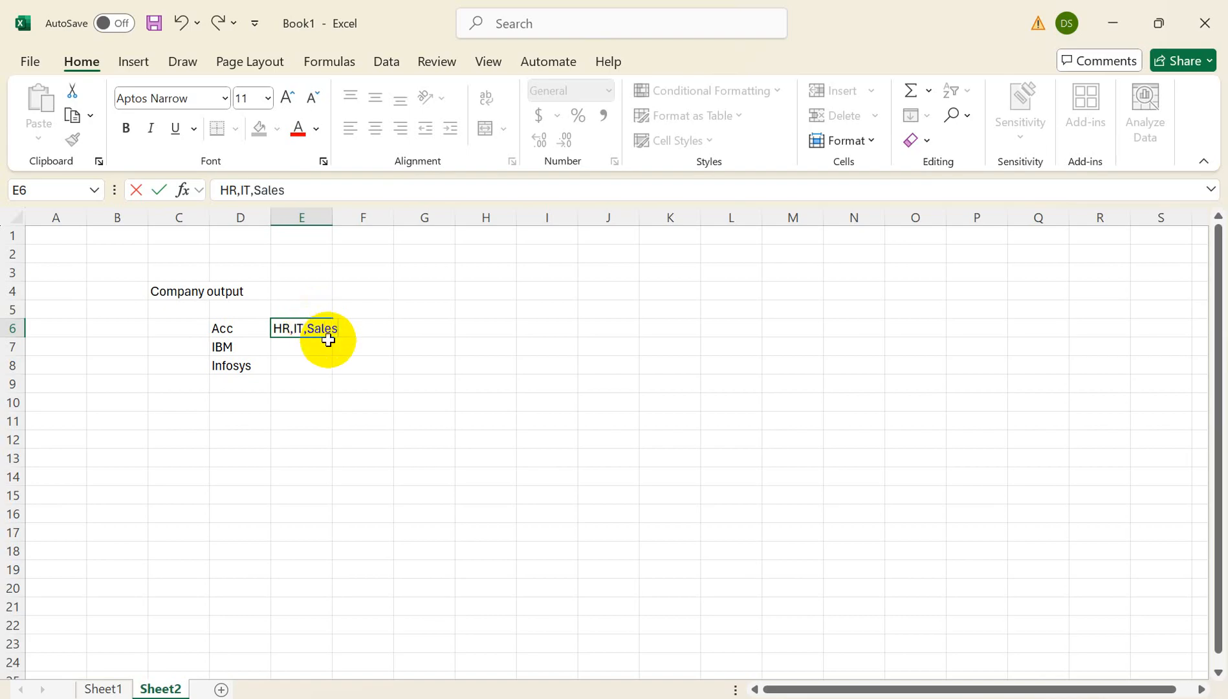
{"action": "left_click", "coordinate": [308, 348]}
{"action": "left_click", "coordinate": [278, 329]}
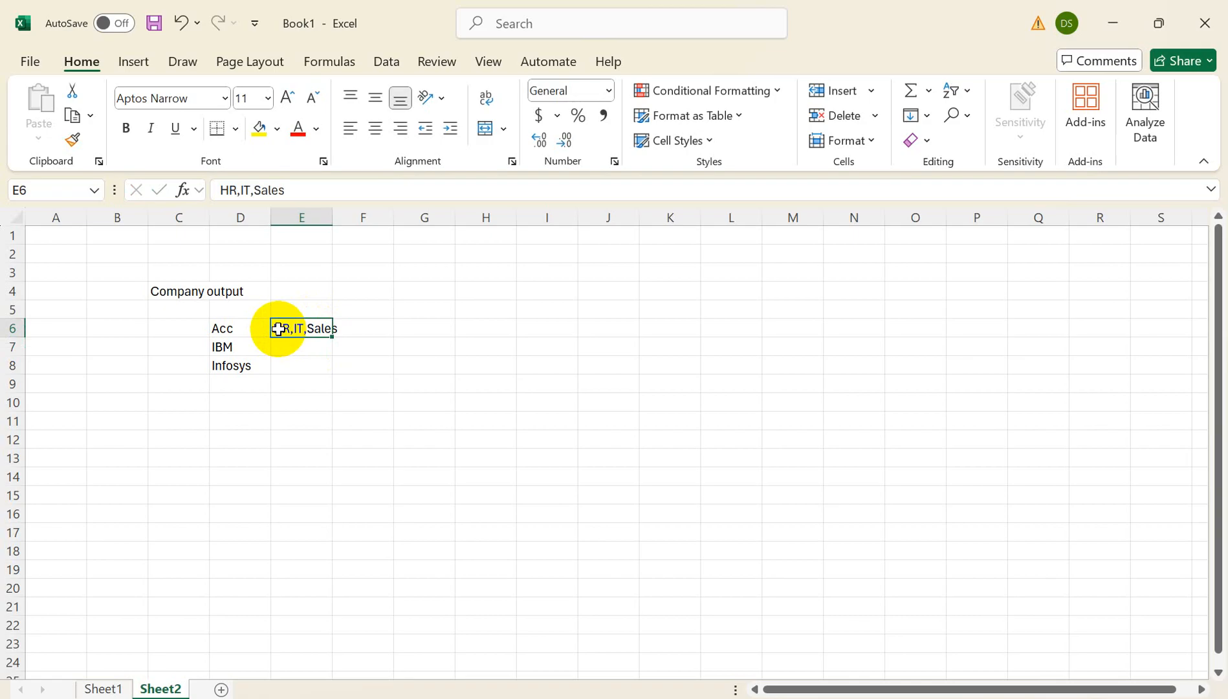
{"action": "left_click", "coordinate": [125, 242]}
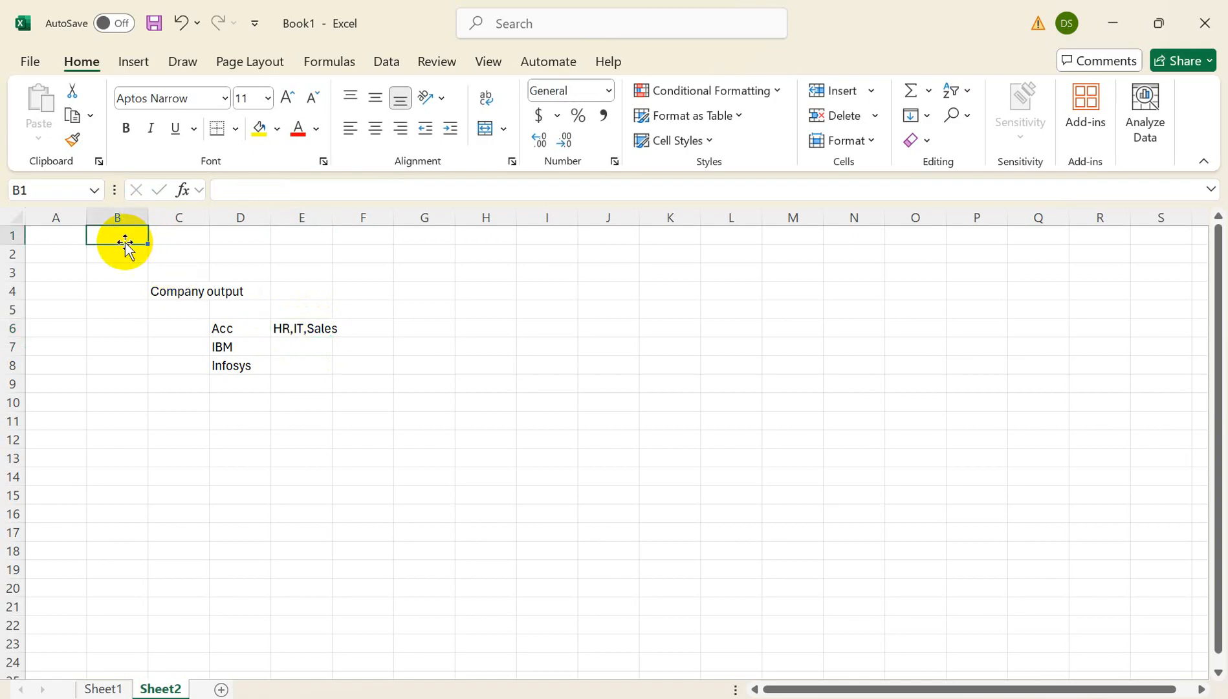
Switch to Azure Data Factory, discard all unsaved changes to pipeline1 and expand the factory resources list
{"action": "key", "text": "alt+Tab"}
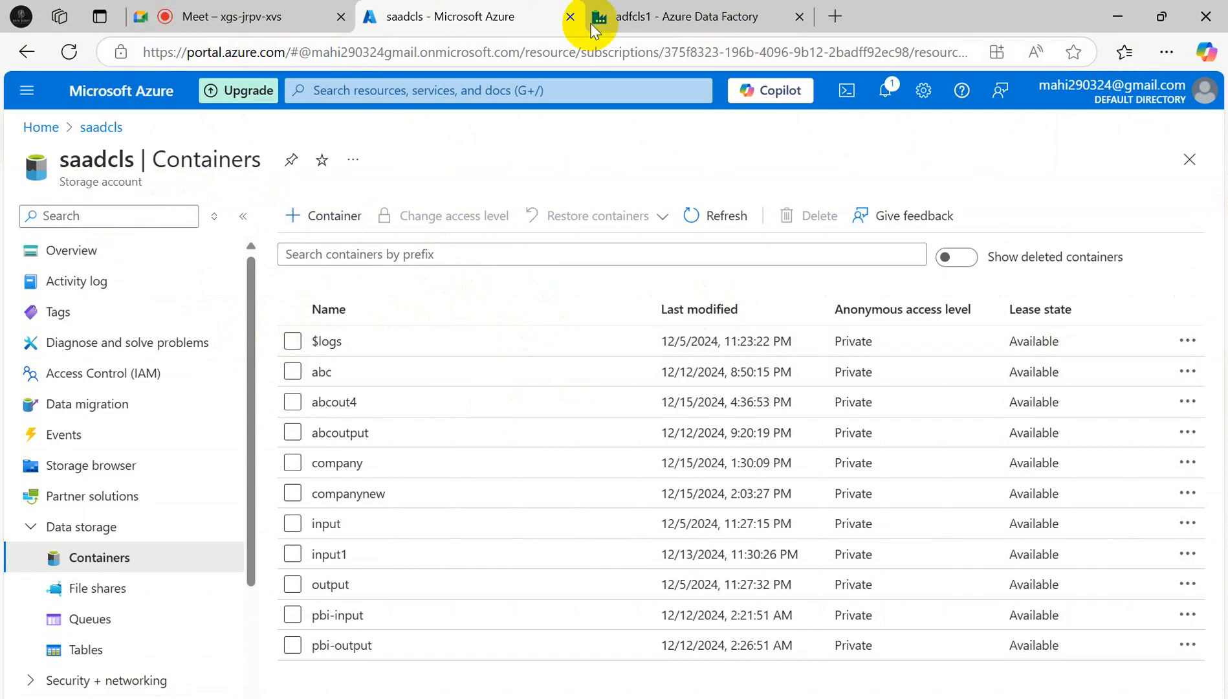
{"action": "left_click", "coordinate": [636, 26]}
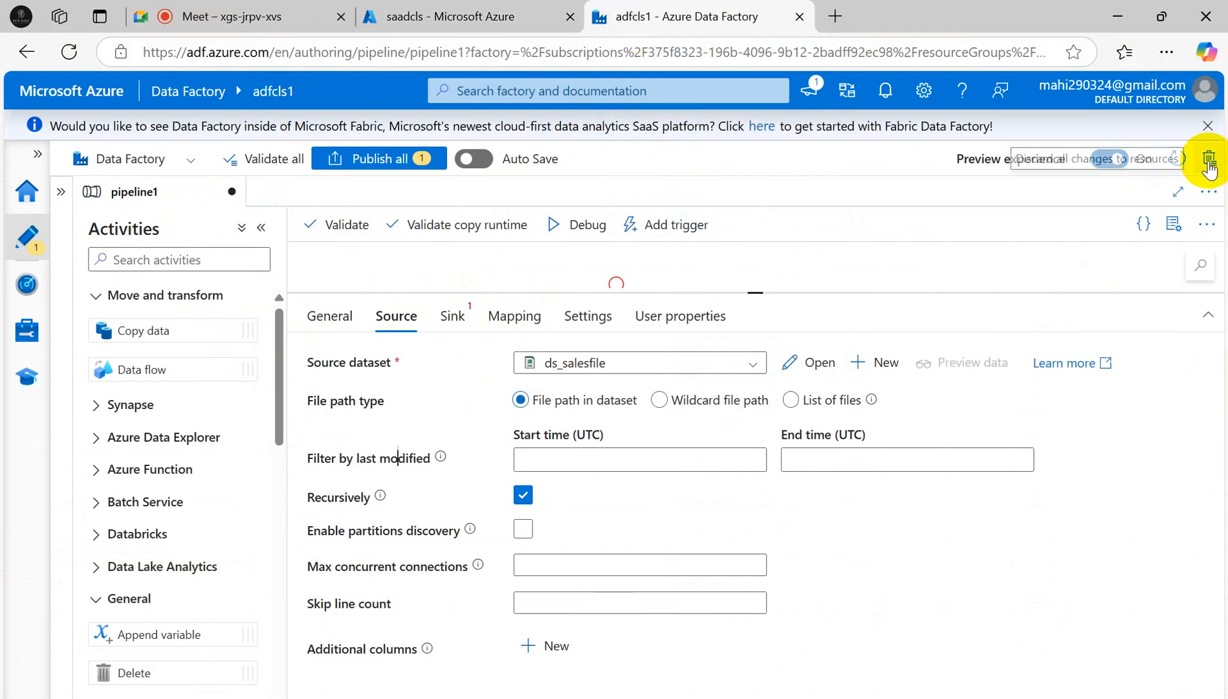
{"action": "left_click", "coordinate": [1209, 158]}
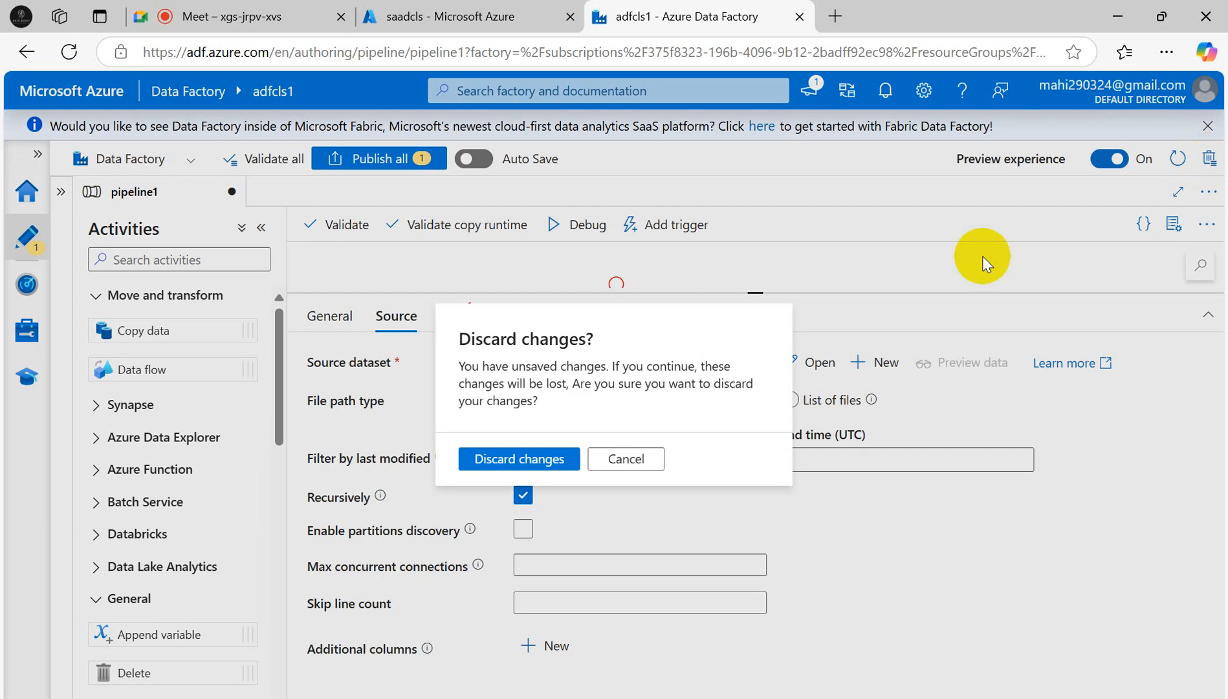
{"action": "left_click", "coordinate": [509, 459]}
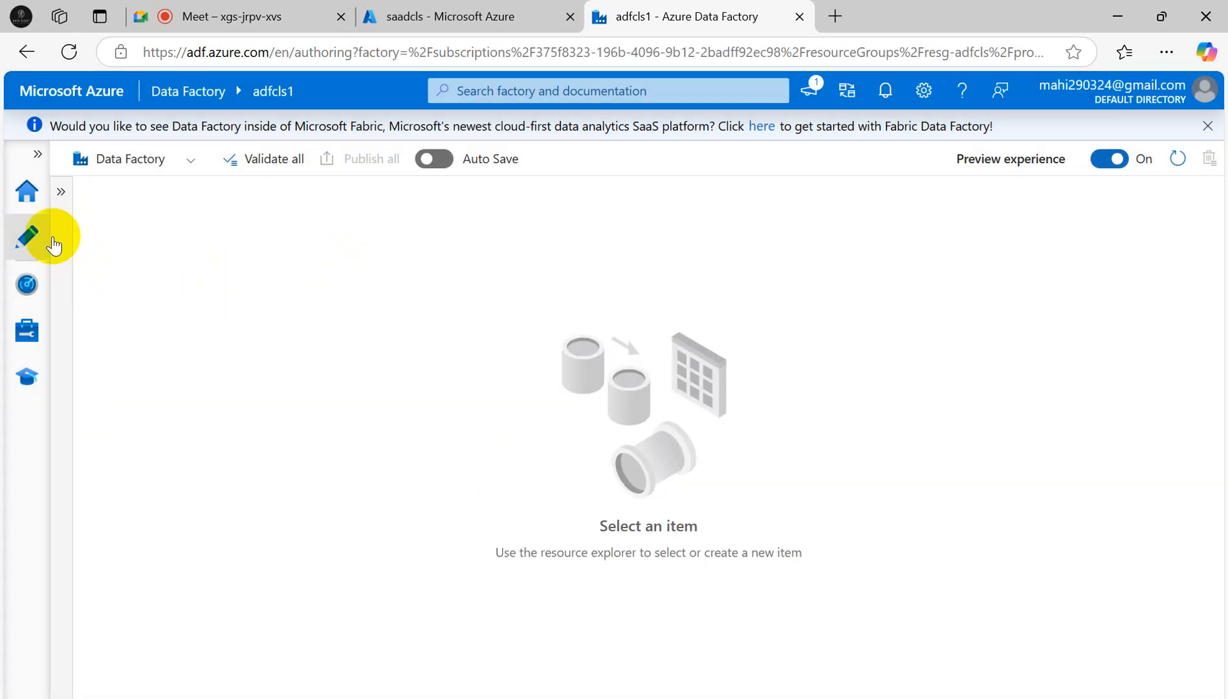
{"action": "left_click", "coordinate": [61, 192]}
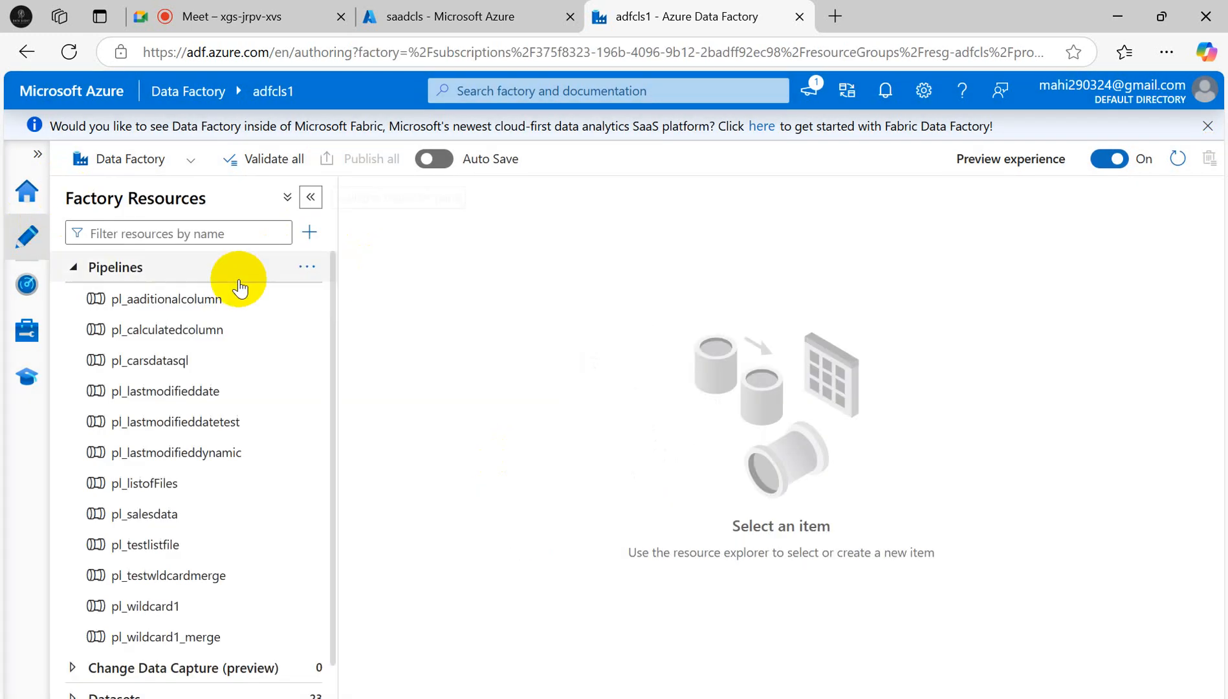
Create a new pipeline named pl_recursively and close its properties
{"action": "left_click", "coordinate": [304, 265]}
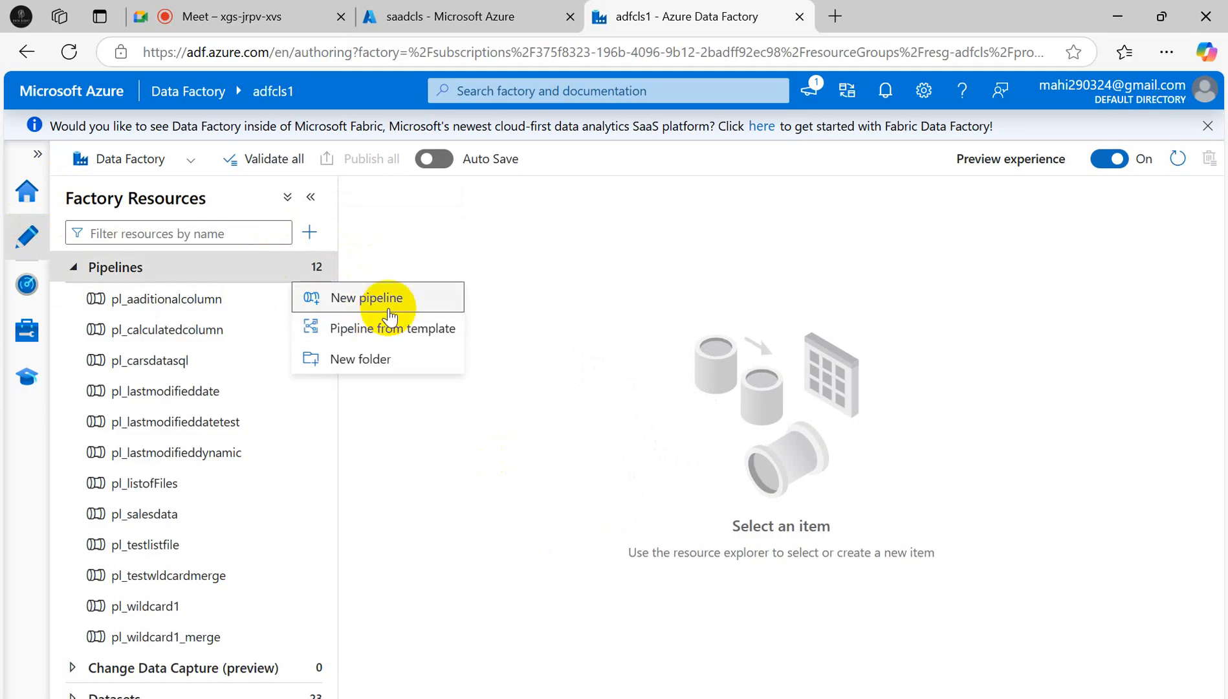
{"action": "left_click", "coordinate": [389, 310]}
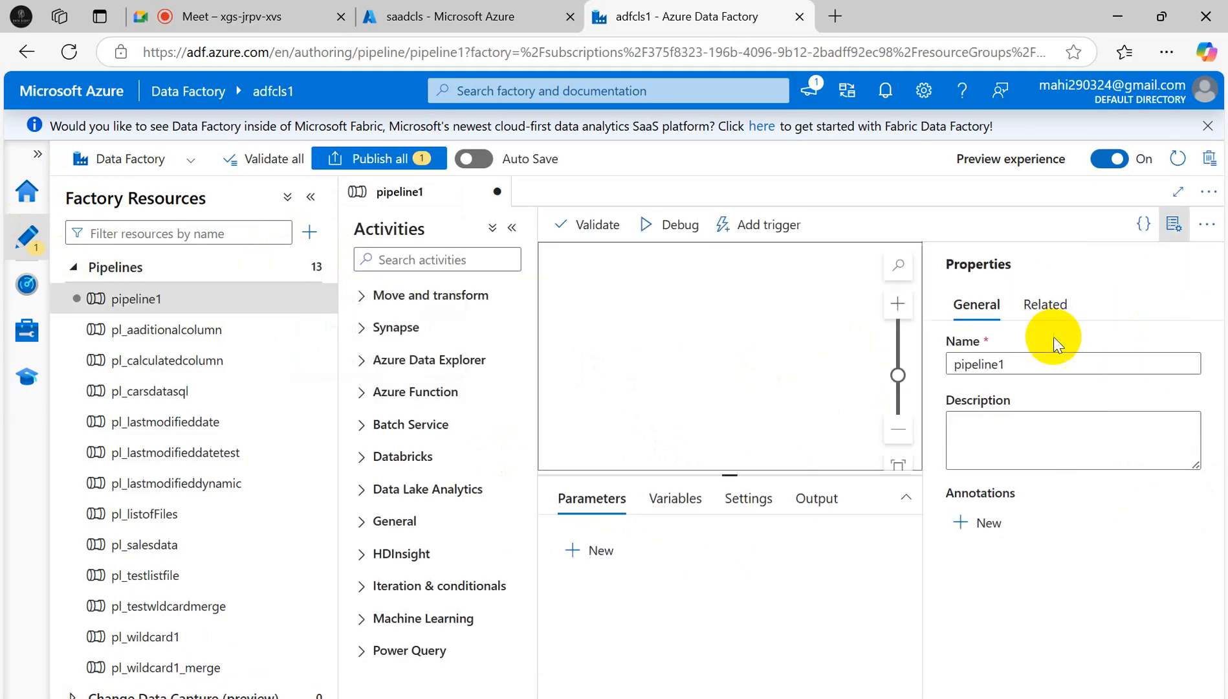
{"action": "left_click", "coordinate": [1030, 361]}
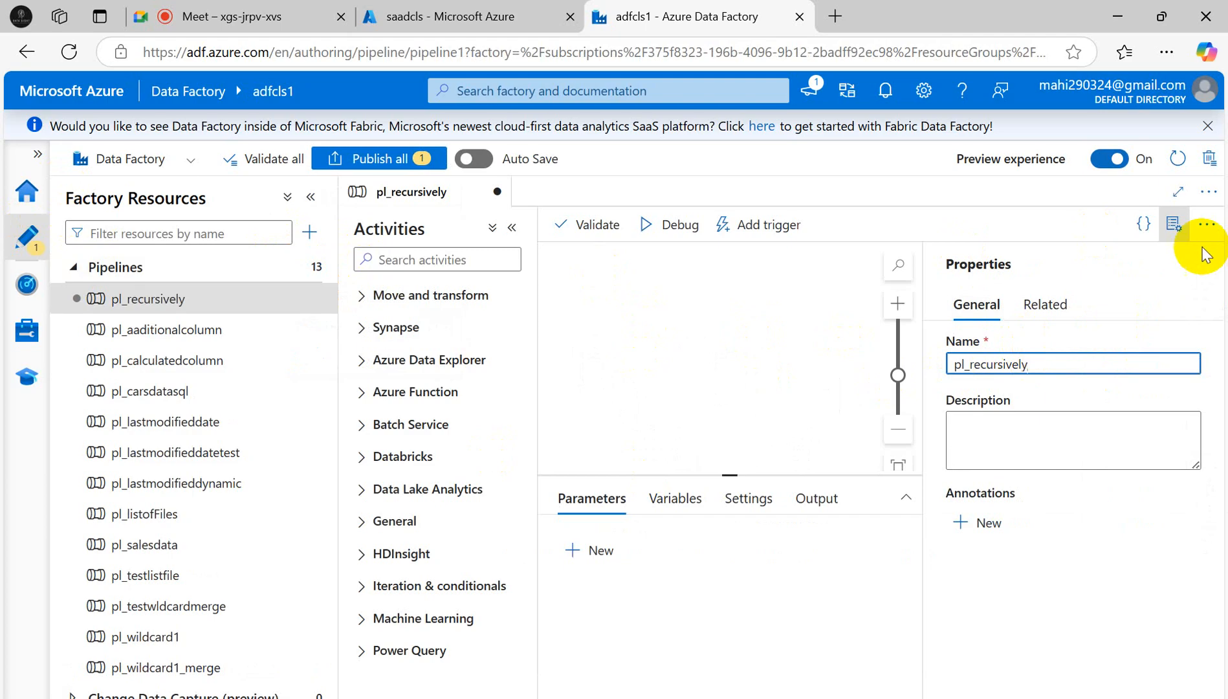
{"action": "left_click", "coordinate": [1174, 226]}
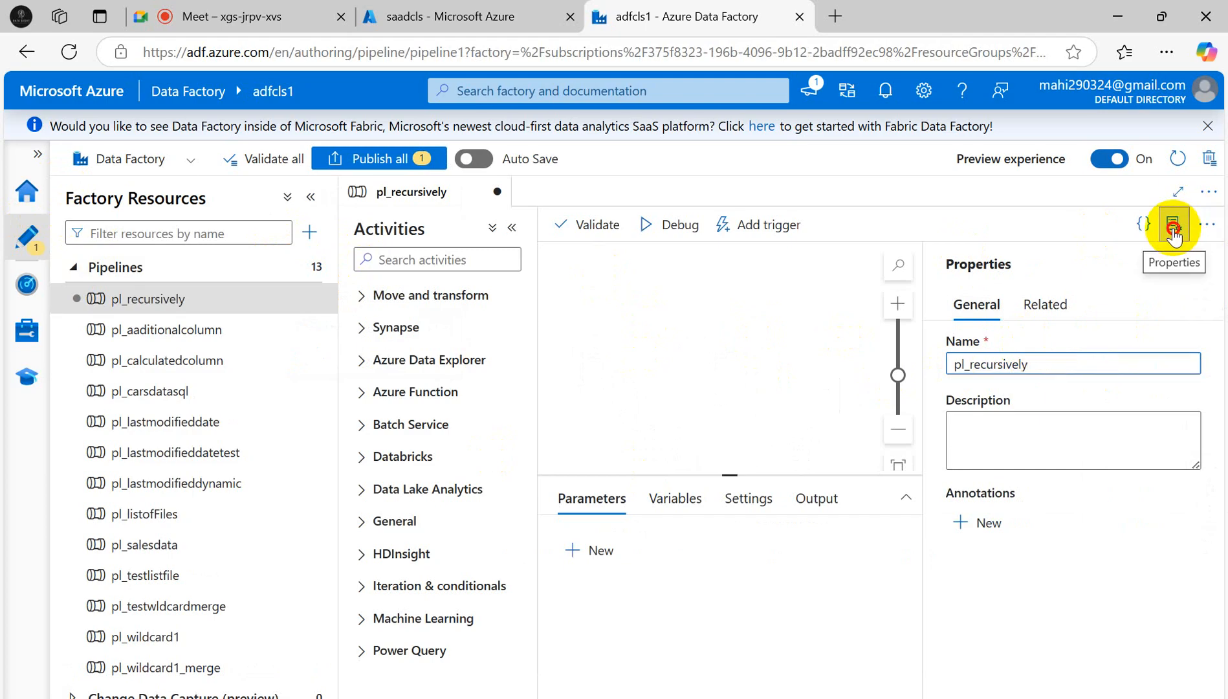
Add a Copy data activity to pl_recursively, show its source settings and collapse the factory resources list
{"action": "left_click", "coordinate": [361, 298]}
{"action": "left_click_drag", "start_coordinate": [425, 327], "coordinate": [808, 331]}
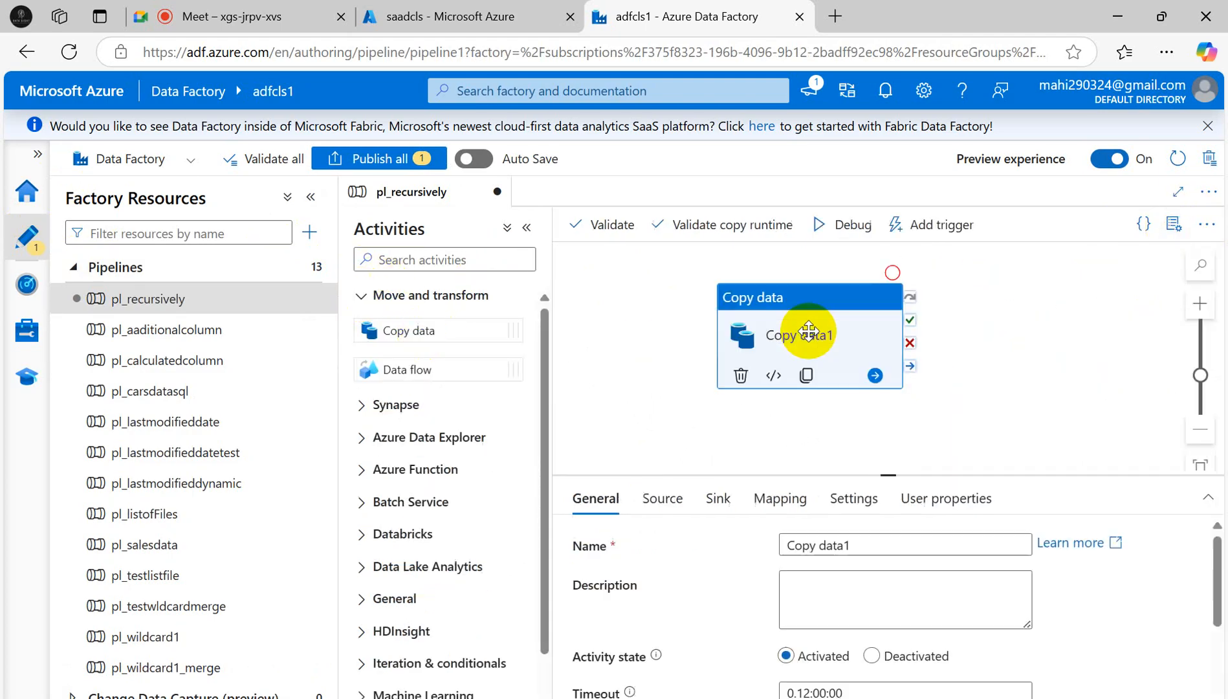
{"action": "left_click", "coordinate": [658, 501]}
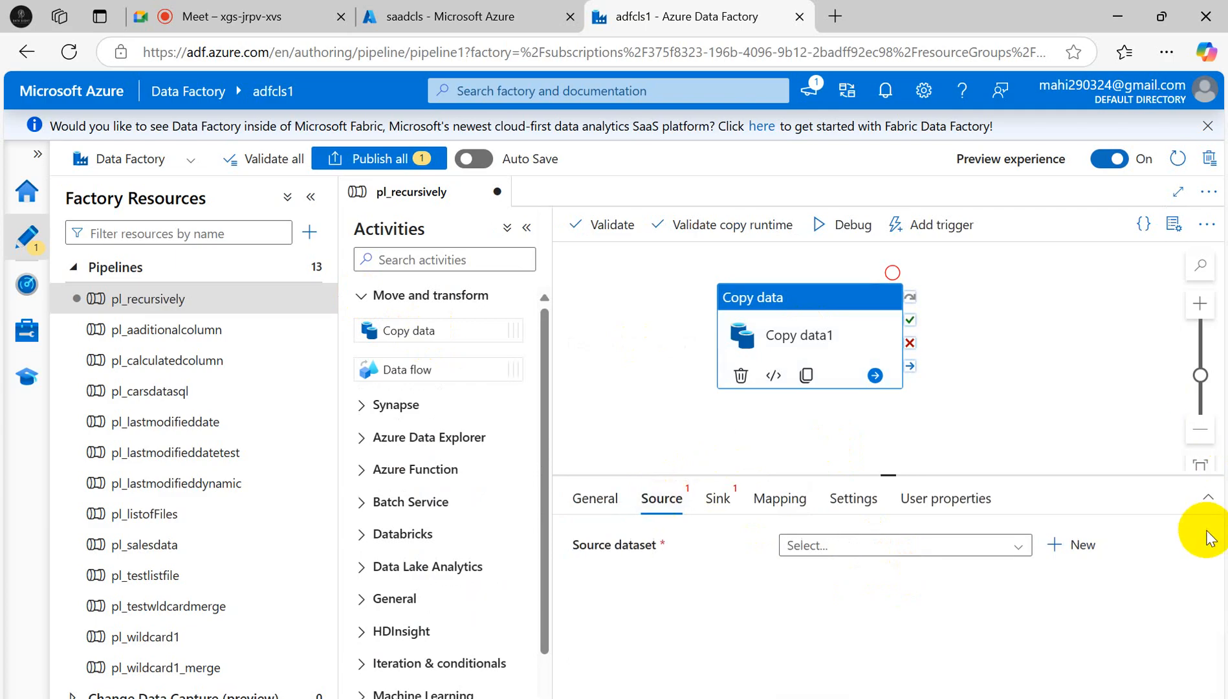
{"action": "left_click", "coordinate": [311, 198]}
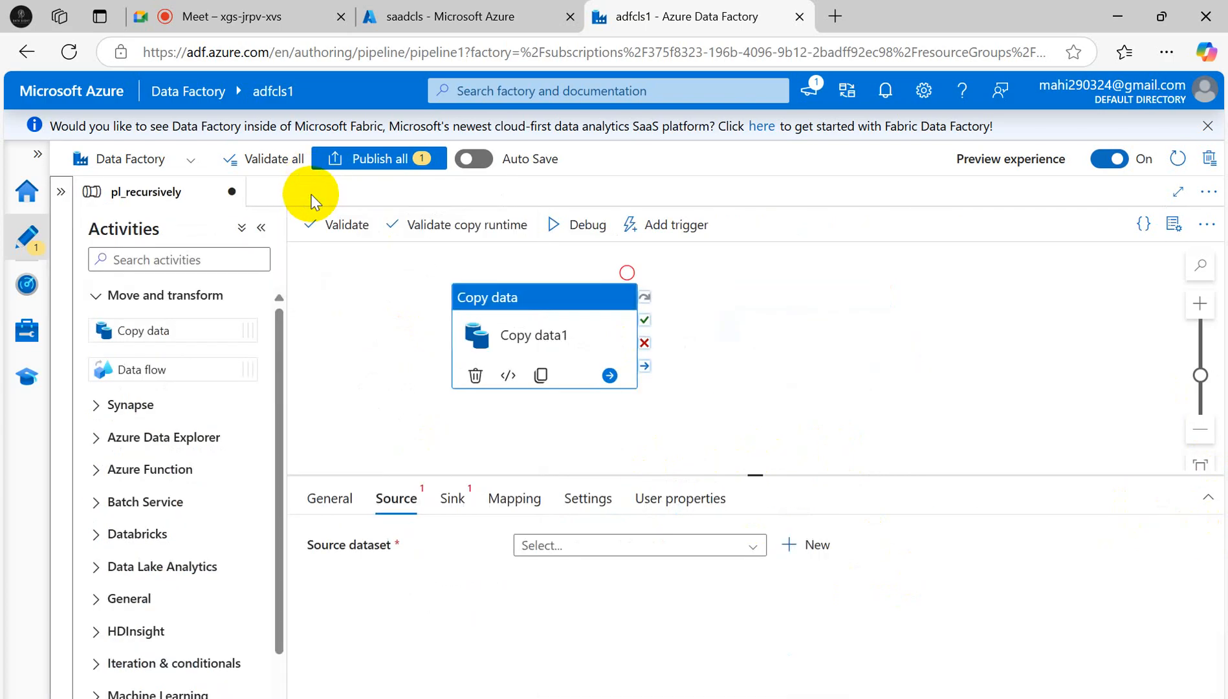
Switch to the Azure portal and open the company container of the saadcls storage account
{"action": "left_click", "coordinate": [388, 16]}
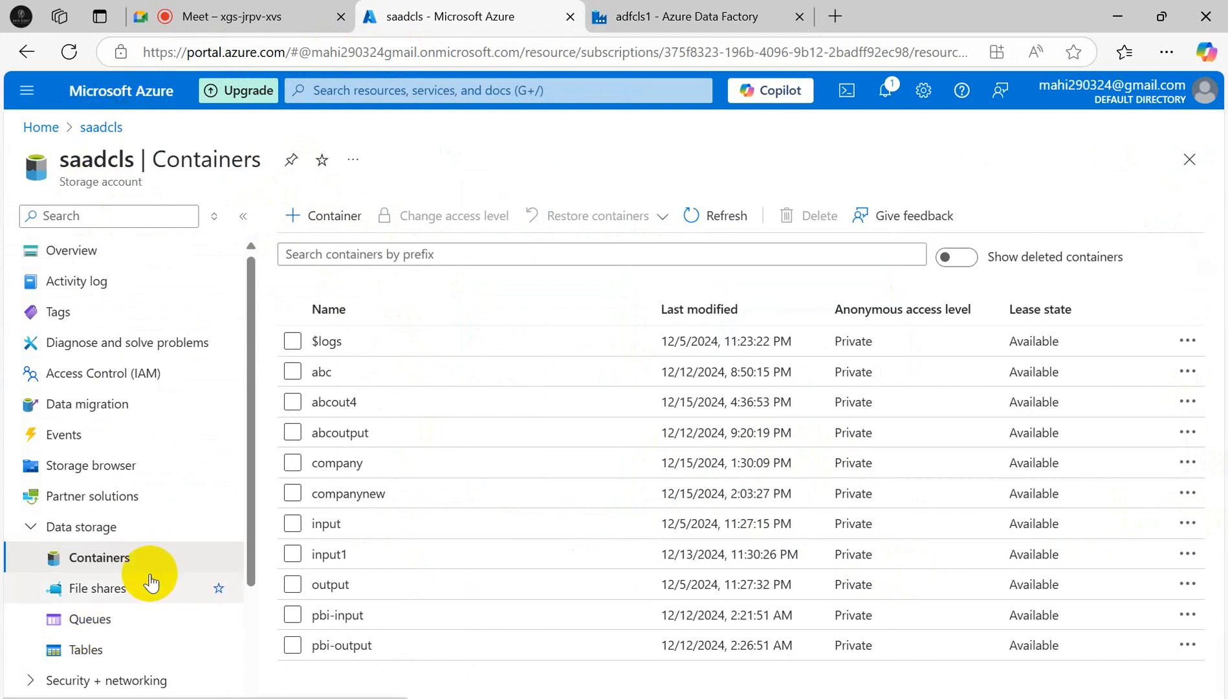
{"action": "left_click", "coordinate": [350, 463]}
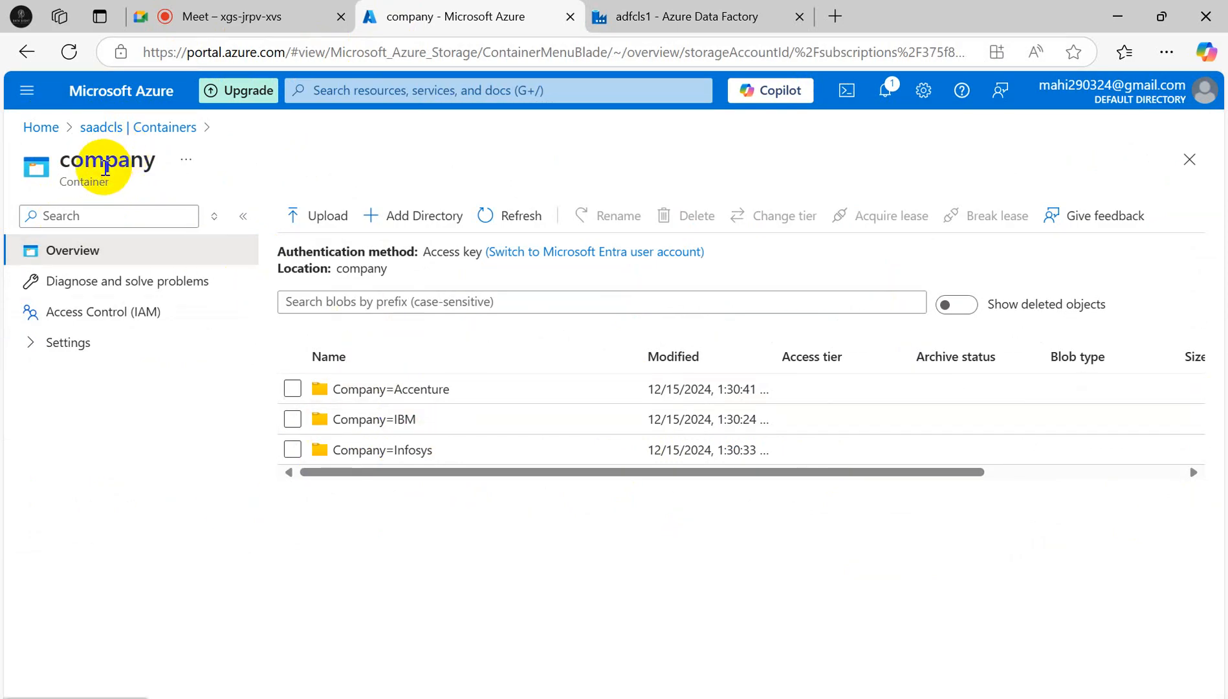
Switch to Excel and review option 1 in Sheet1, comparing the path input/2024/5/f5 with the folder and file layout
{"action": "mouse_move", "coordinate": [769, 698]}
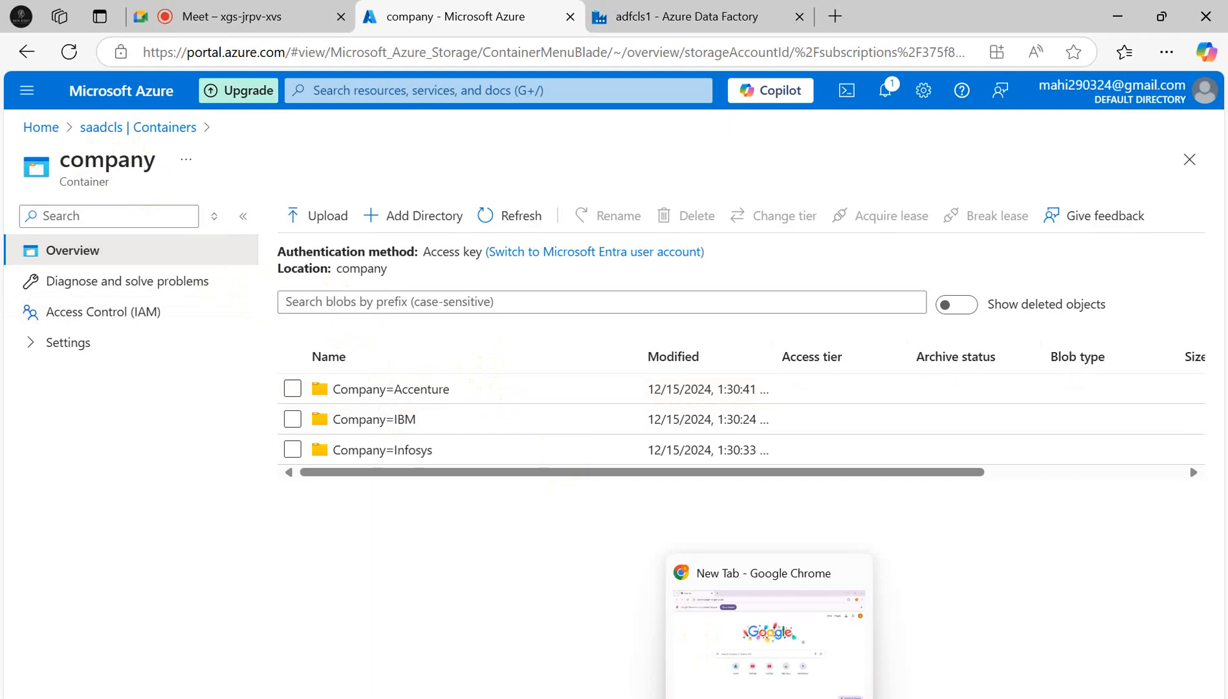
{"action": "left_click", "coordinate": [849, 680]}
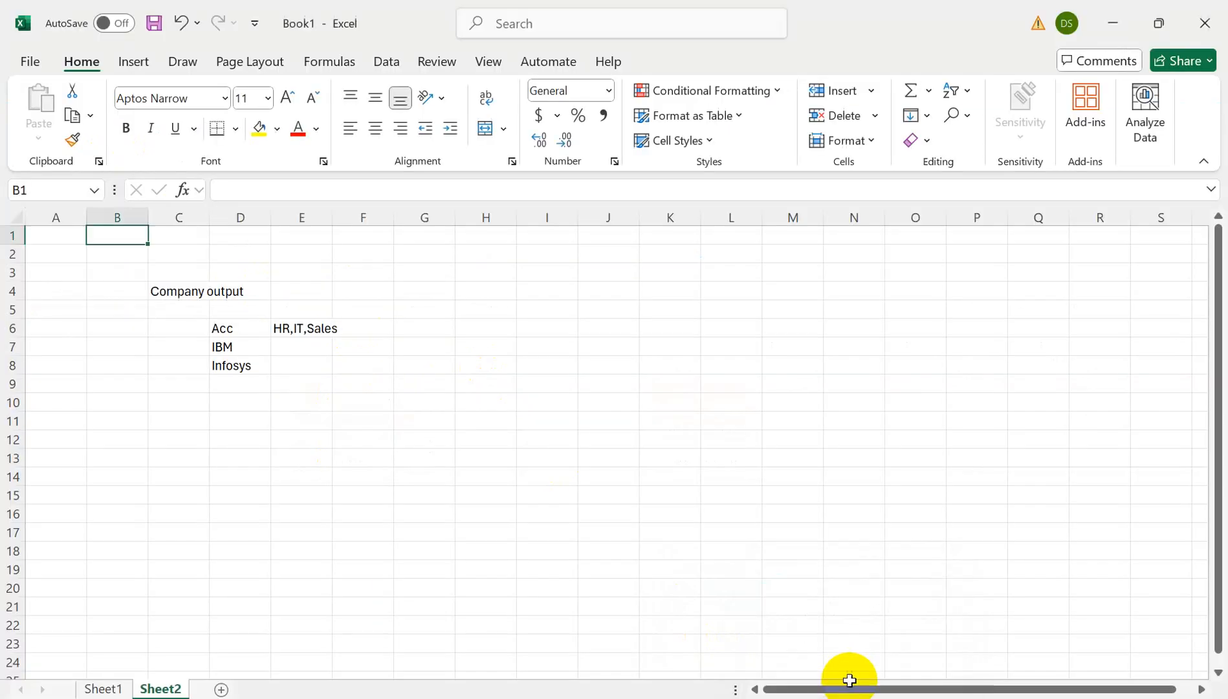
{"action": "left_click", "coordinate": [106, 690]}
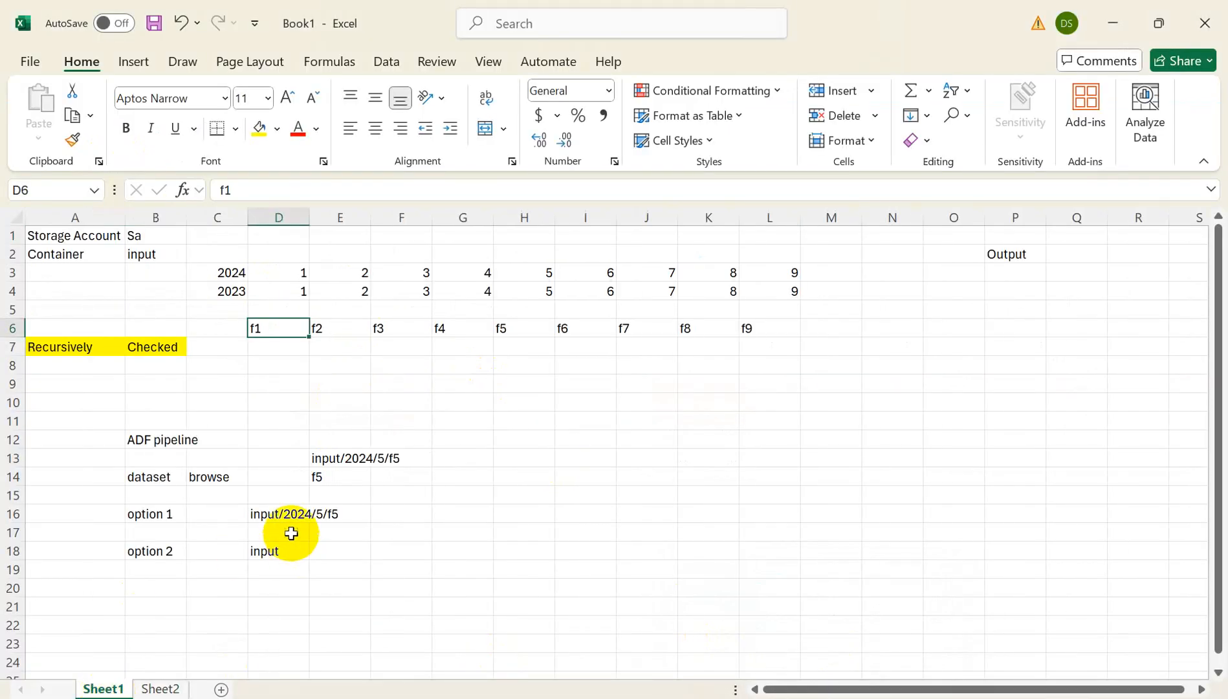
{"action": "left_click", "coordinate": [159, 443]}
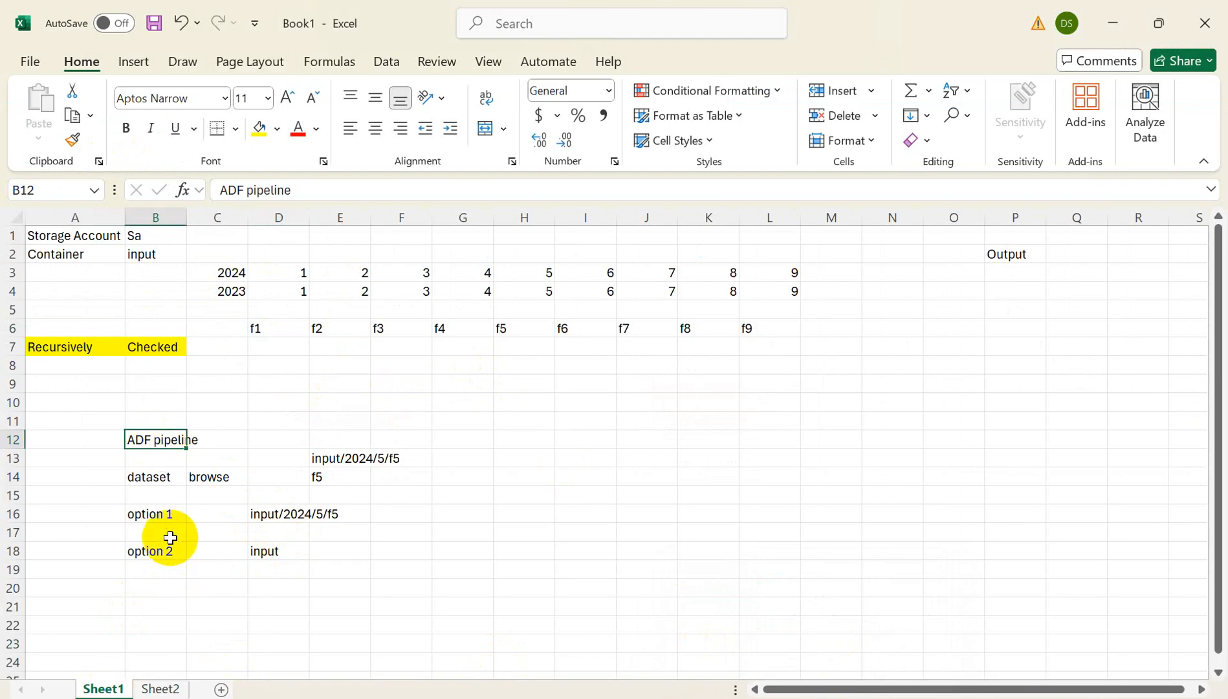
{"action": "left_click", "coordinate": [152, 513]}
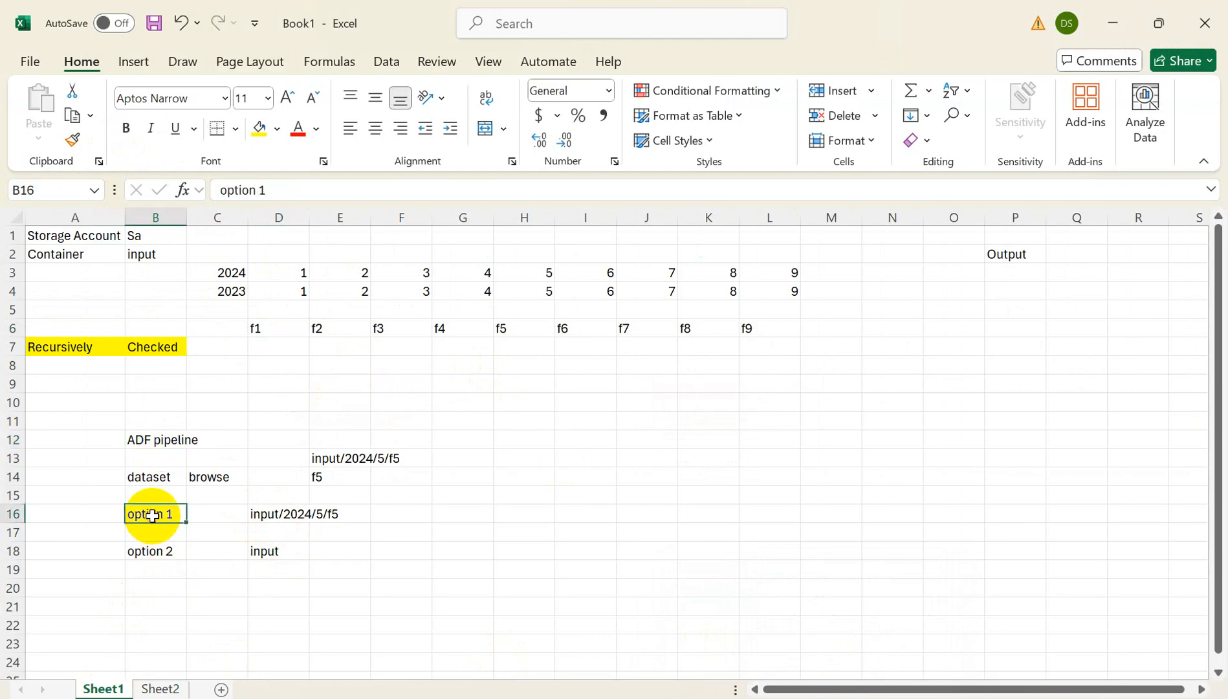
{"action": "left_click", "coordinate": [278, 516]}
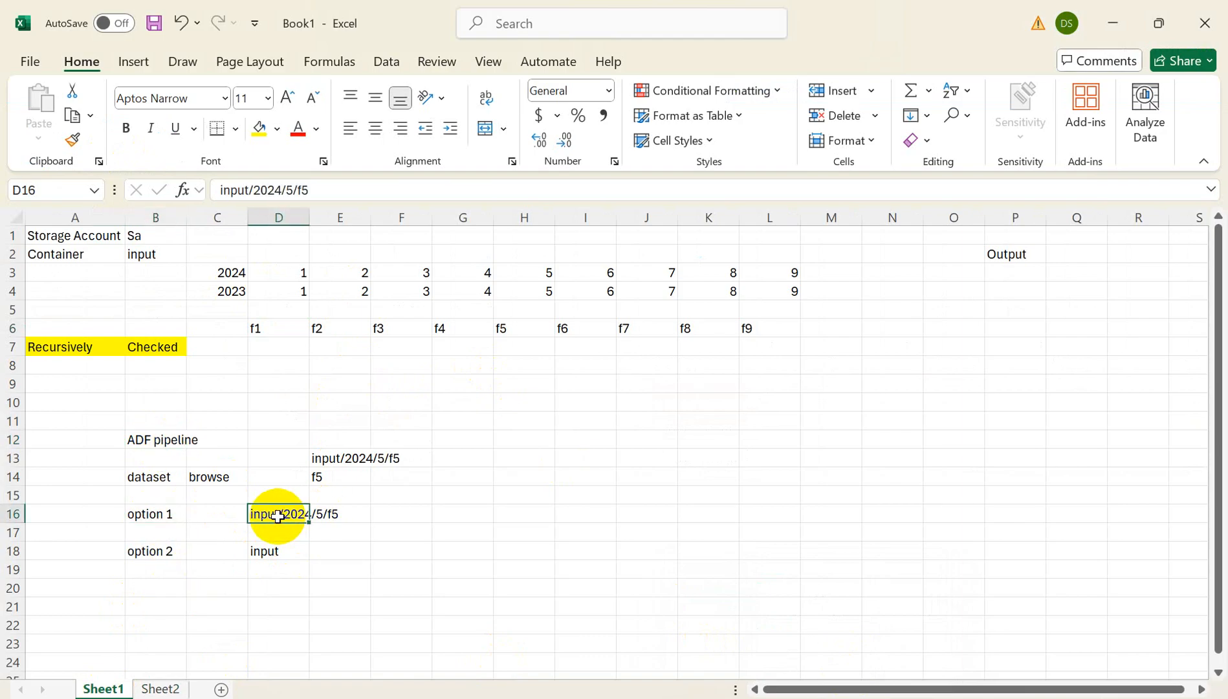
{"action": "left_click", "coordinate": [508, 328]}
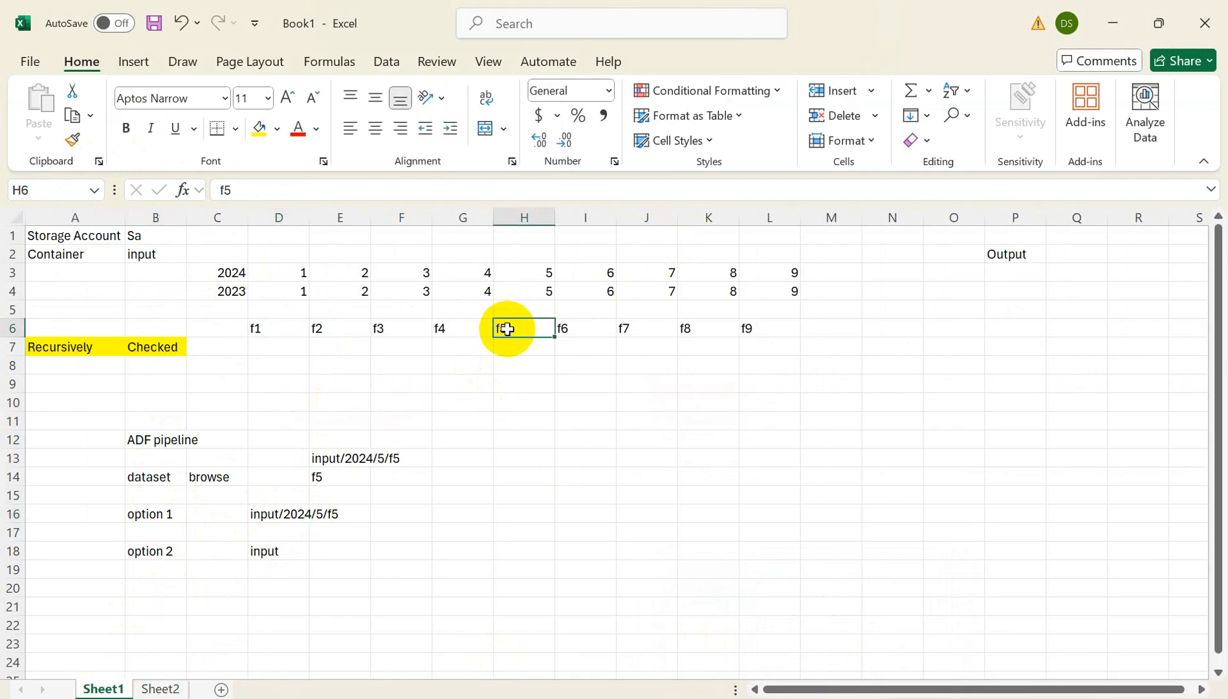
{"action": "left_click", "coordinate": [268, 513]}
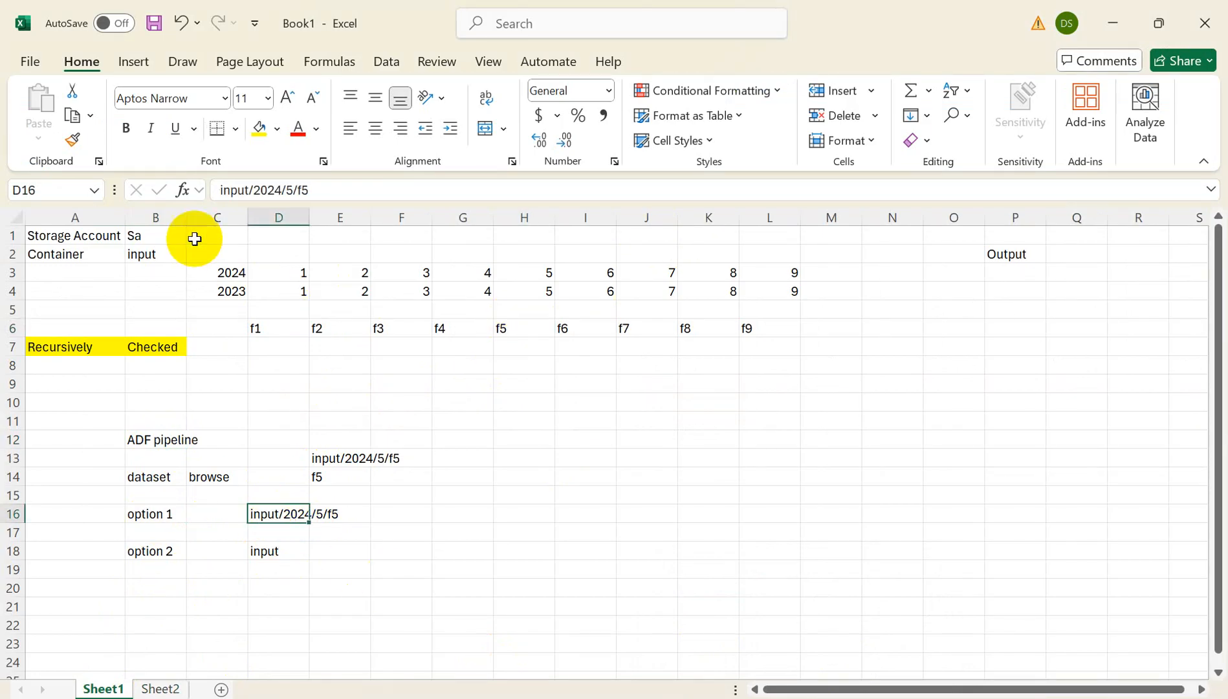
{"action": "left_click_drag", "start_coordinate": [195, 239], "coordinate": [824, 350]}
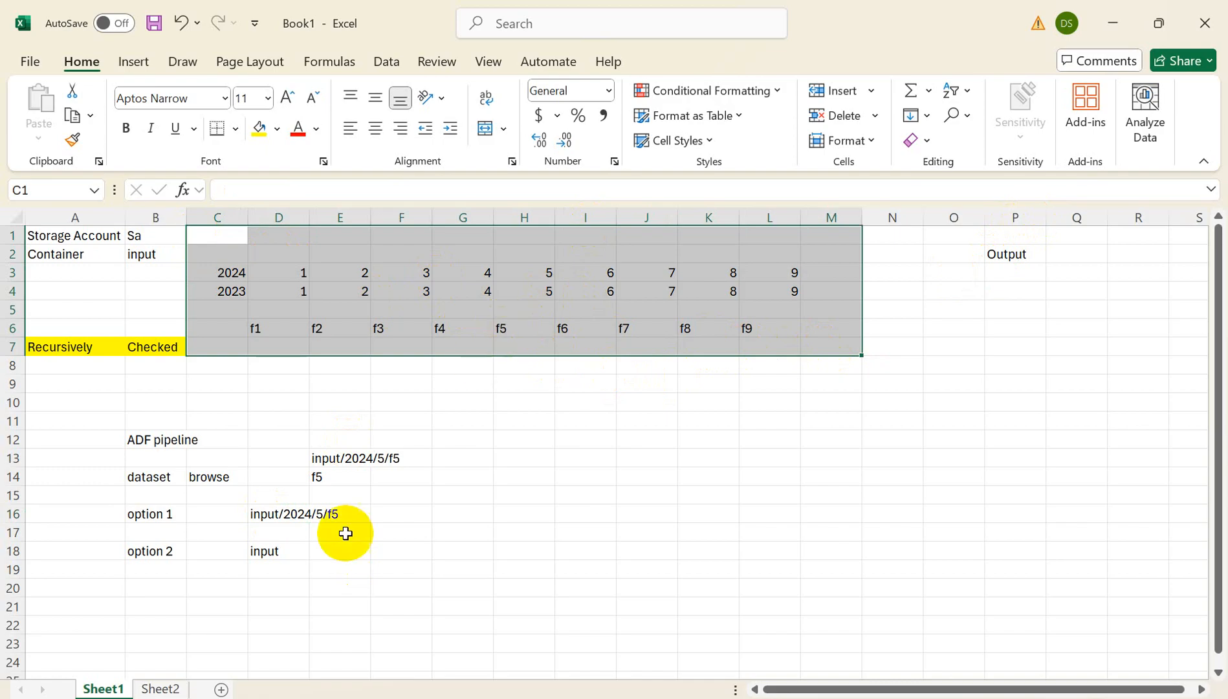
Review option 2 in Sheet1, comparing its path with the input container entry
{"action": "left_click", "coordinate": [278, 552]}
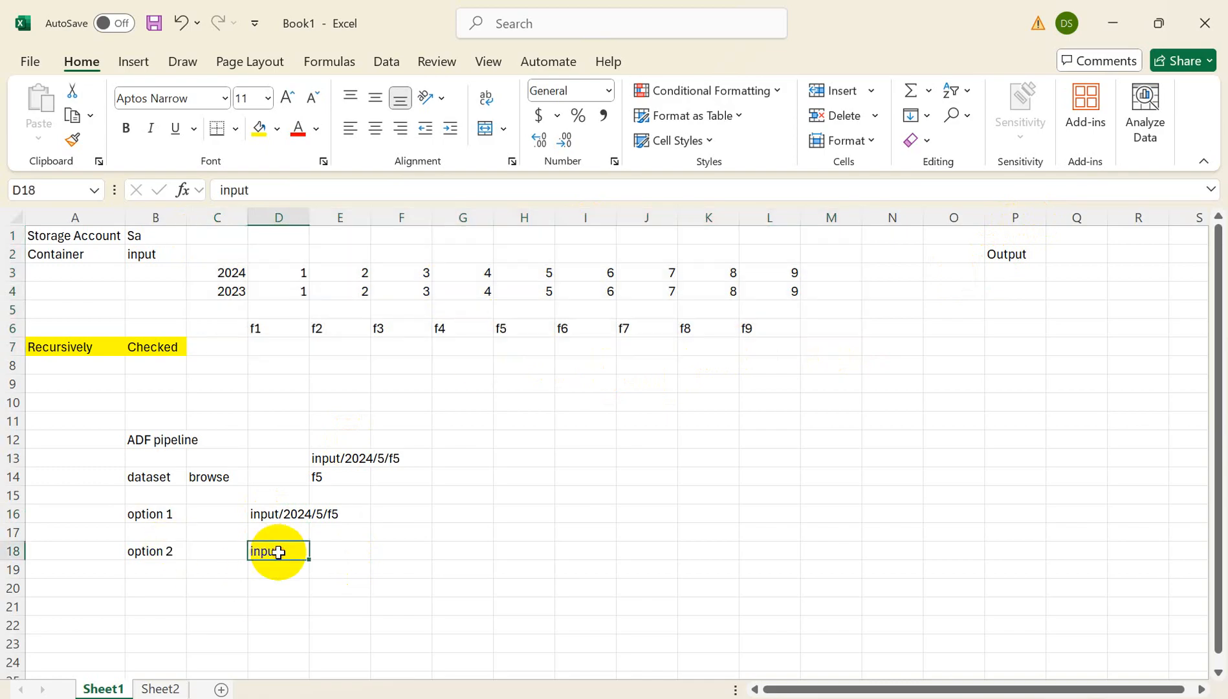
{"action": "left_click", "coordinate": [146, 255]}
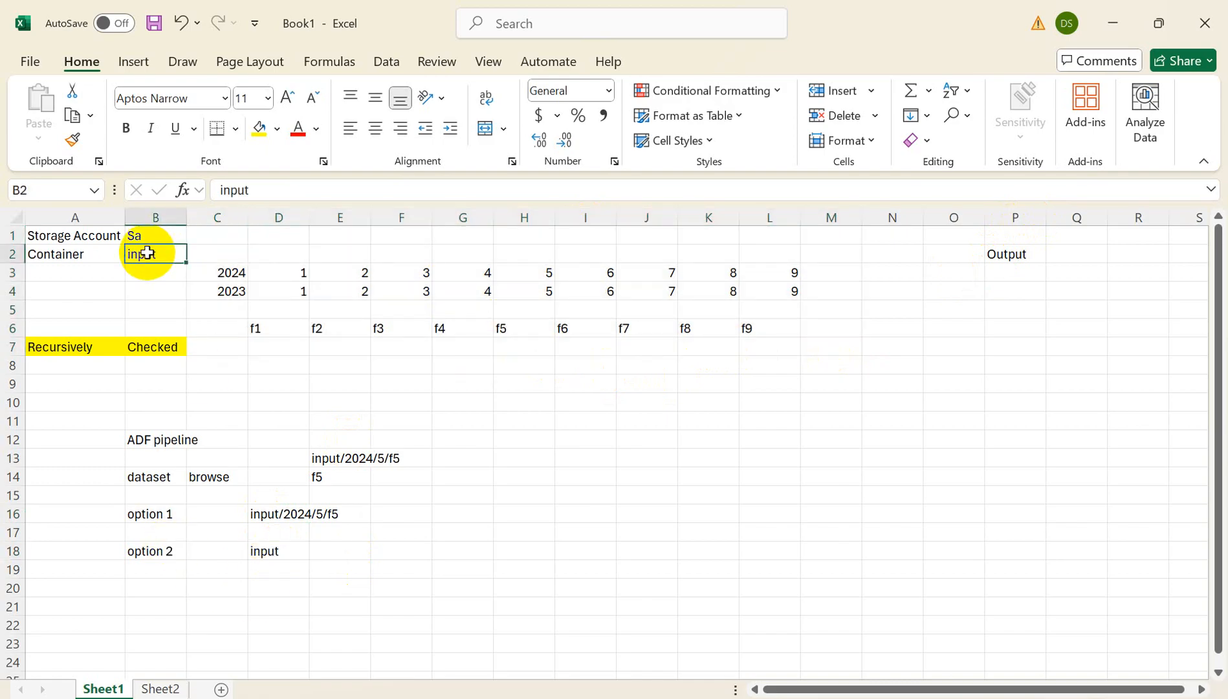
{"action": "left_click", "coordinate": [72, 254]}
{"action": "left_click", "coordinate": [142, 552]}
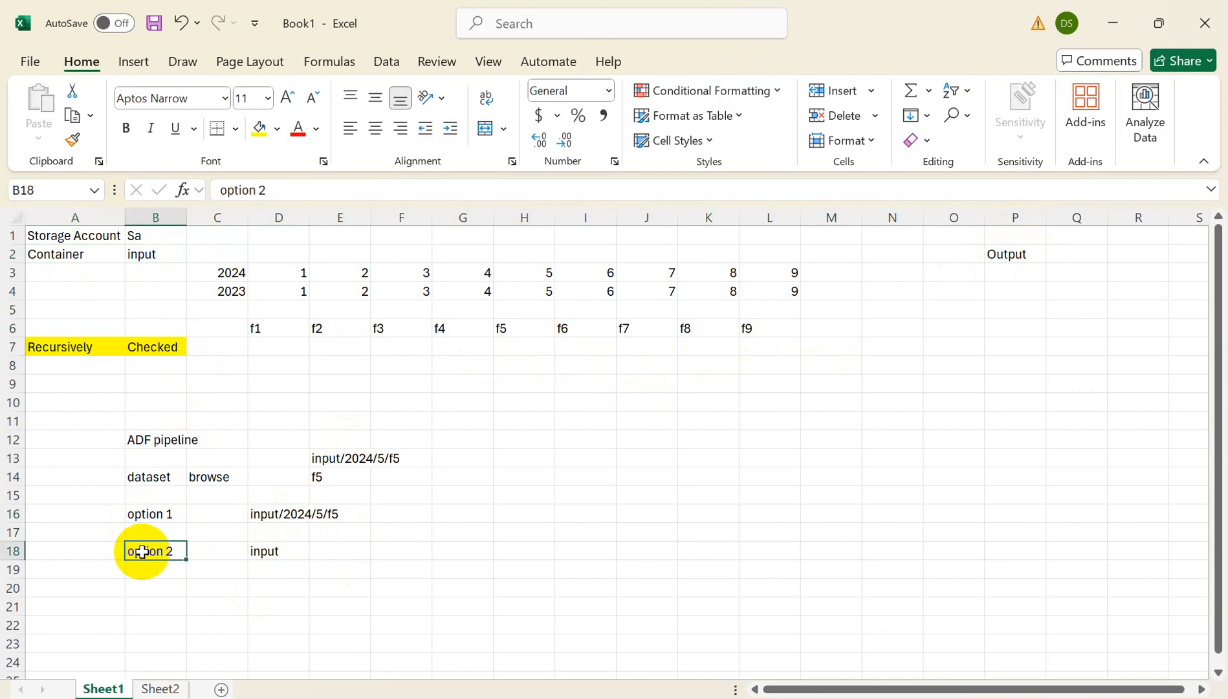
Switch to Azure Data Factory and start a new source dataset using Azure Data Lake Storage Gen2 and the DelimitedText format
{"action": "key", "text": "alt+Tab"}
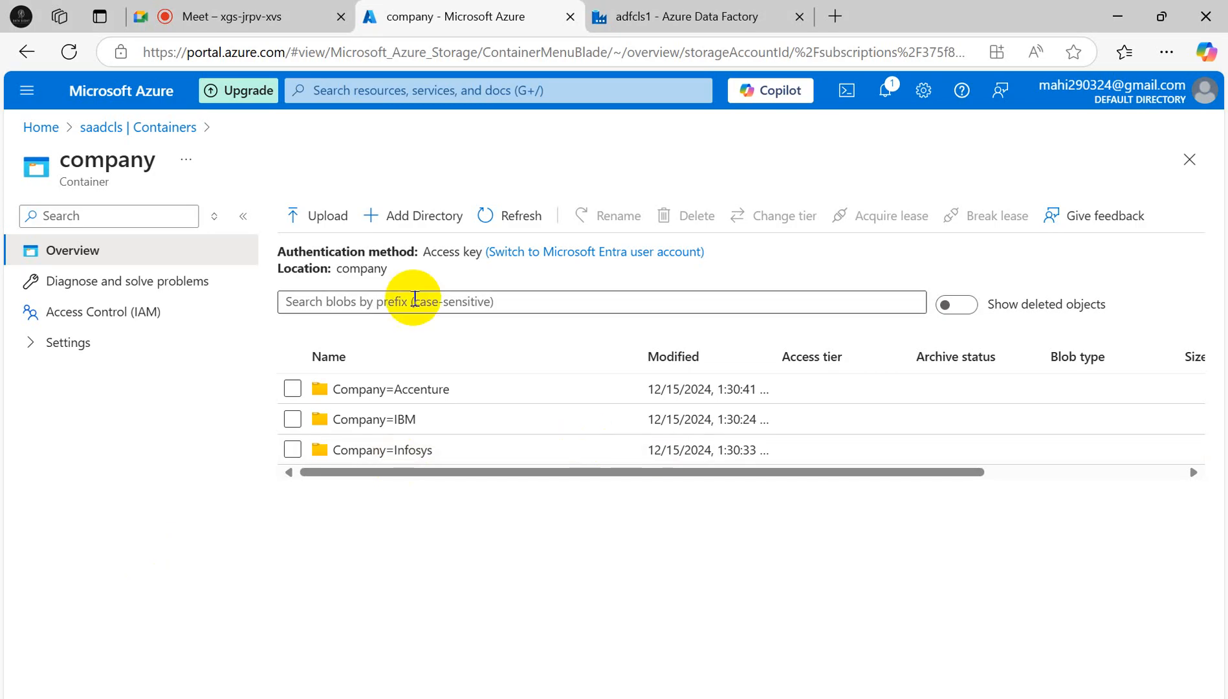
{"action": "left_click", "coordinate": [708, 19]}
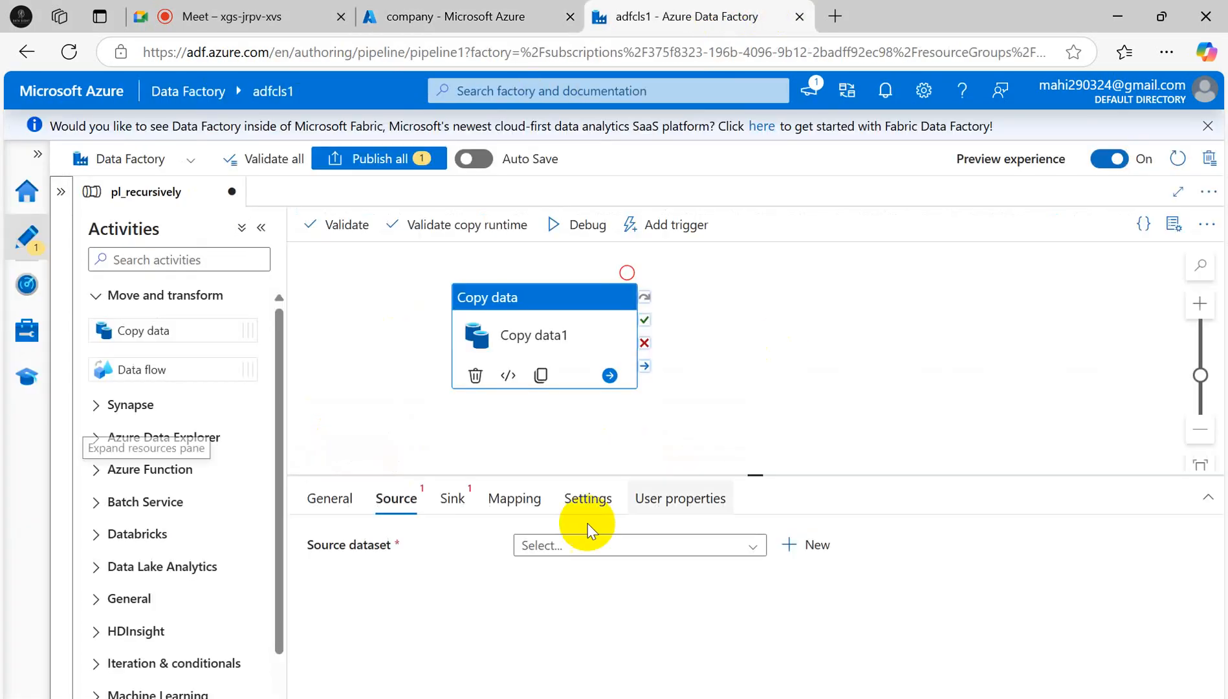
{"action": "left_click", "coordinate": [802, 543]}
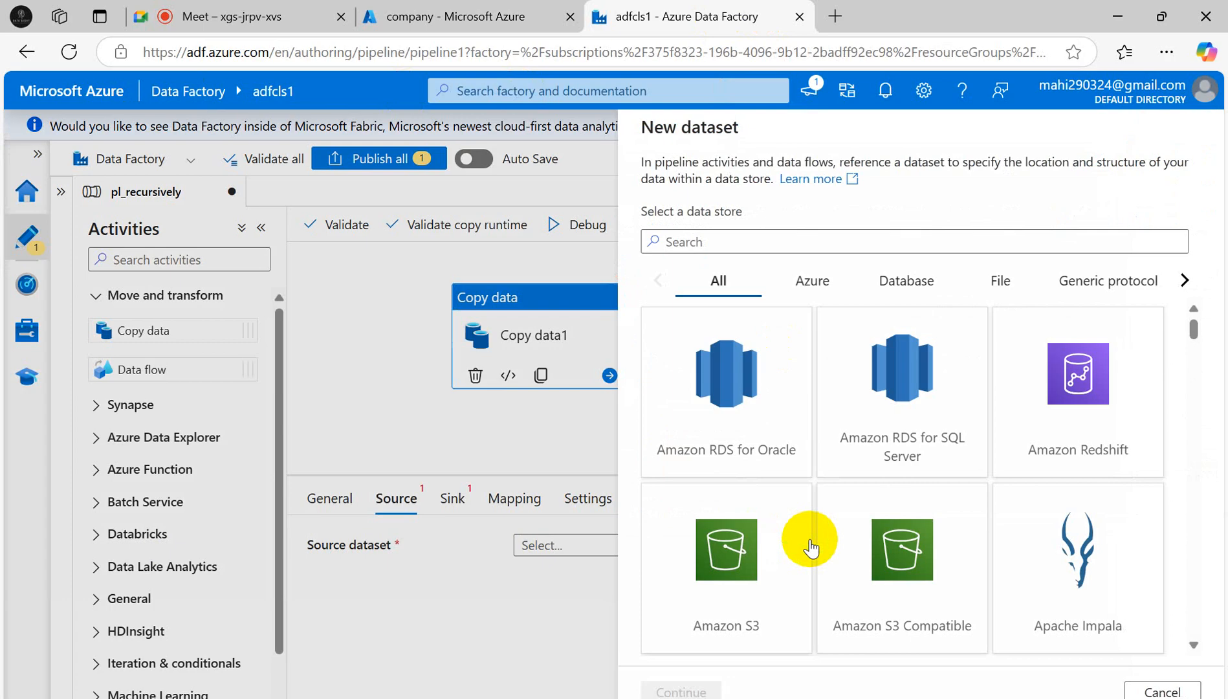
{"action": "type", "text": "Azure"}
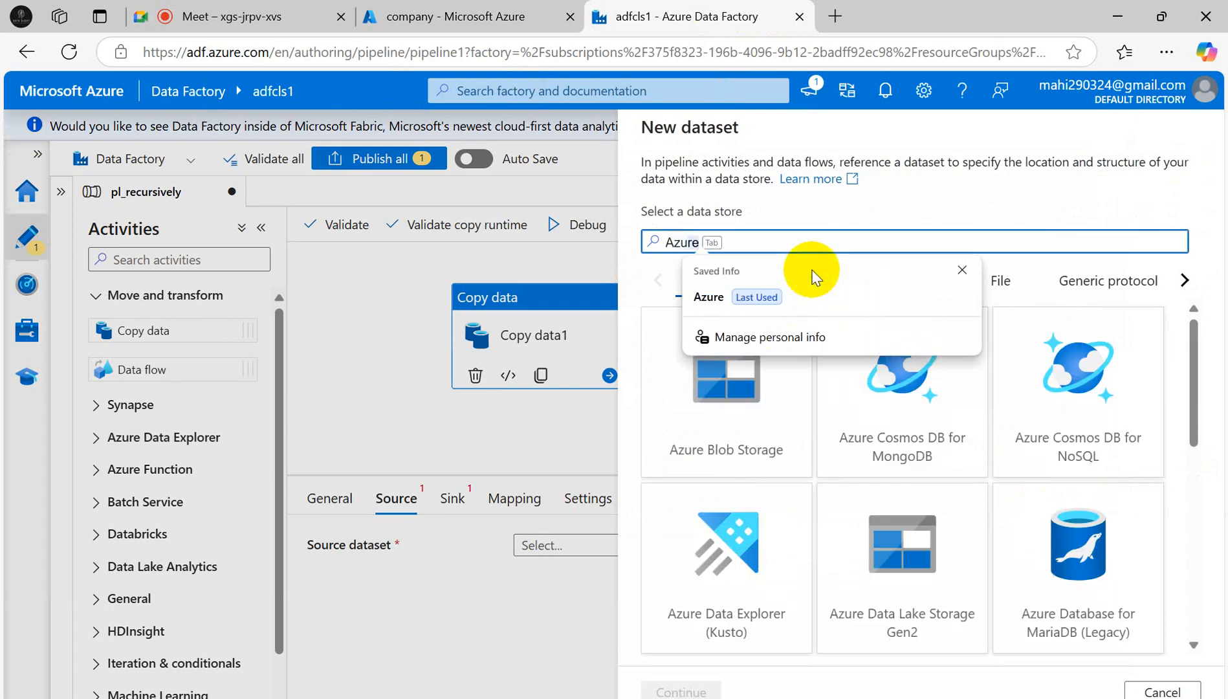
{"action": "left_click", "coordinate": [858, 566]}
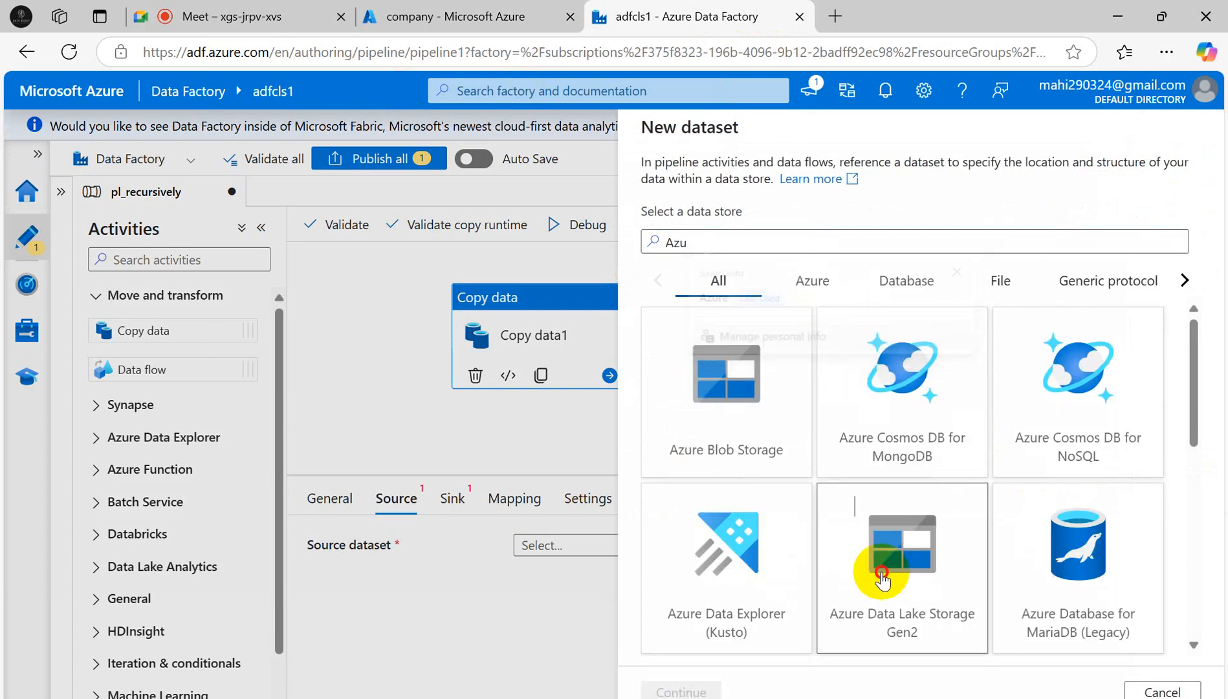
{"action": "left_click", "coordinate": [681, 690]}
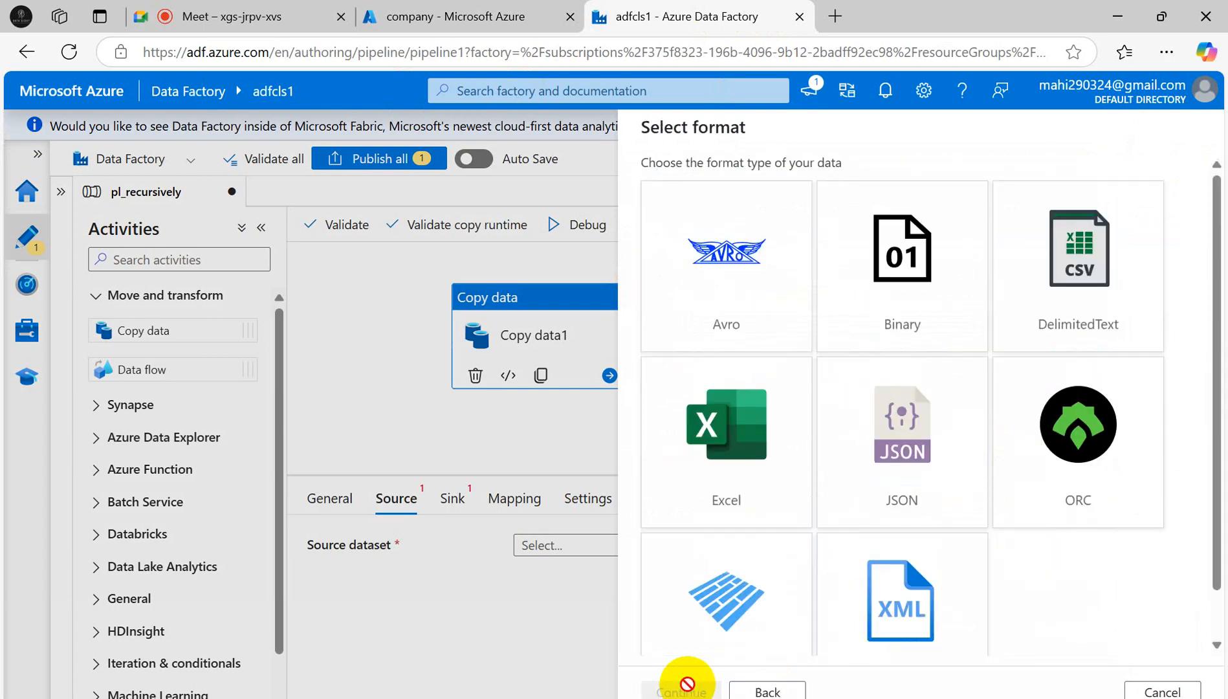
{"action": "left_click", "coordinate": [1064, 289]}
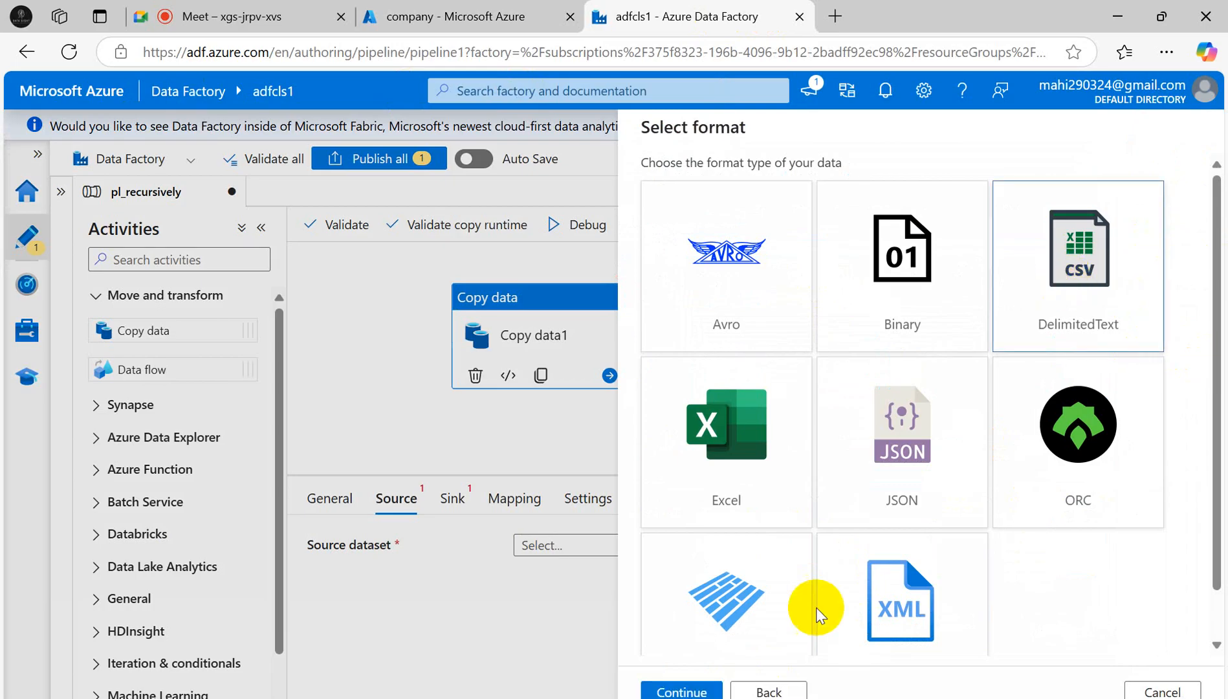
{"action": "left_click", "coordinate": [681, 690]}
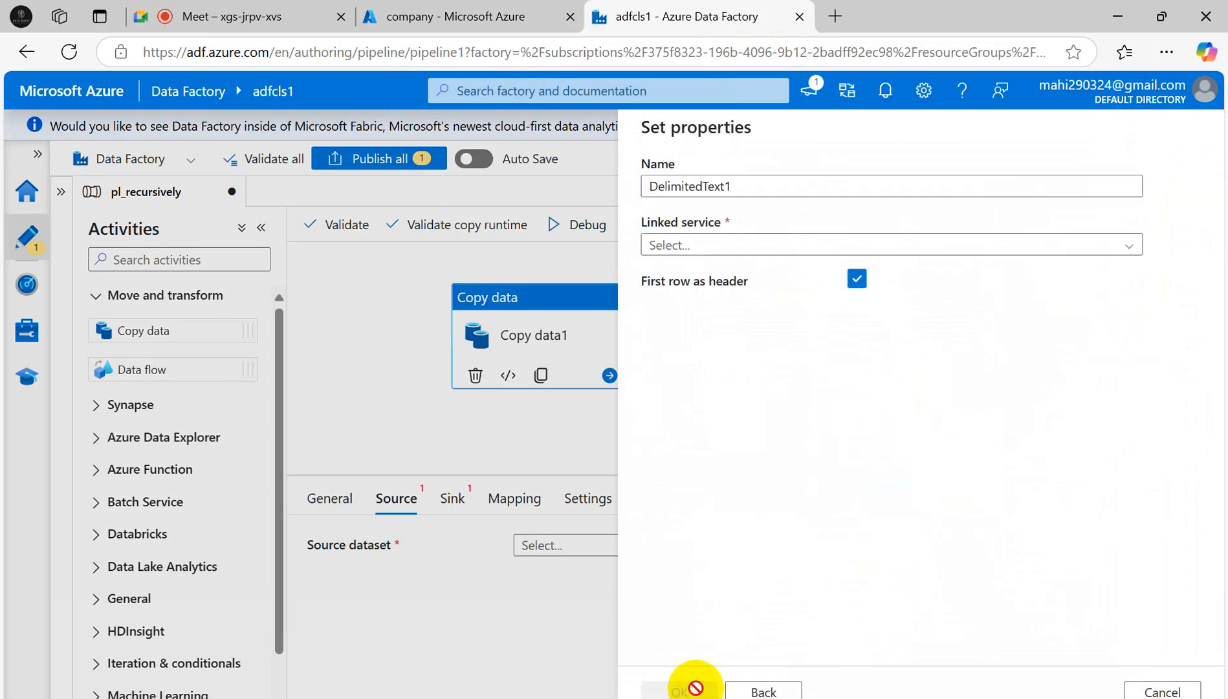
Name the source dataset ds_compinput and assign it the linked service ls_adlsgen2
{"action": "left_click", "coordinate": [747, 188]}
{"action": "key", "text": "BackSpace"}
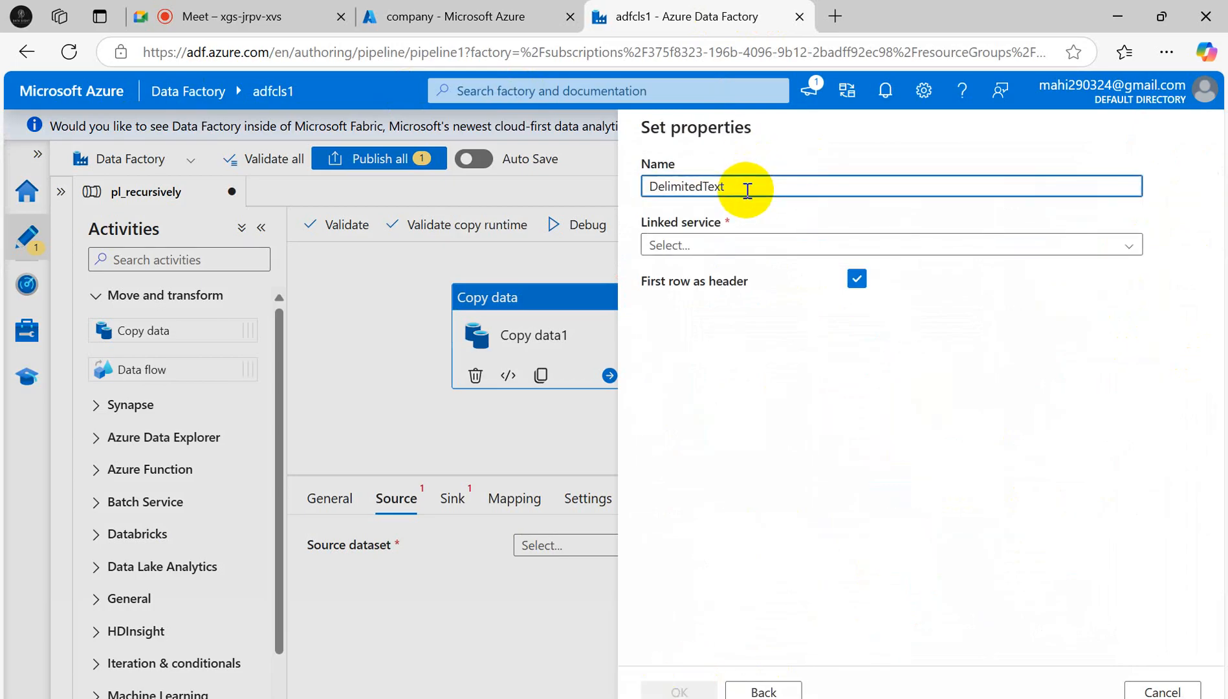
{"action": "type", "text": "ds_compinput"}
{"action": "left_click", "coordinate": [708, 243]}
{"action": "left_click", "coordinate": [692, 340]}
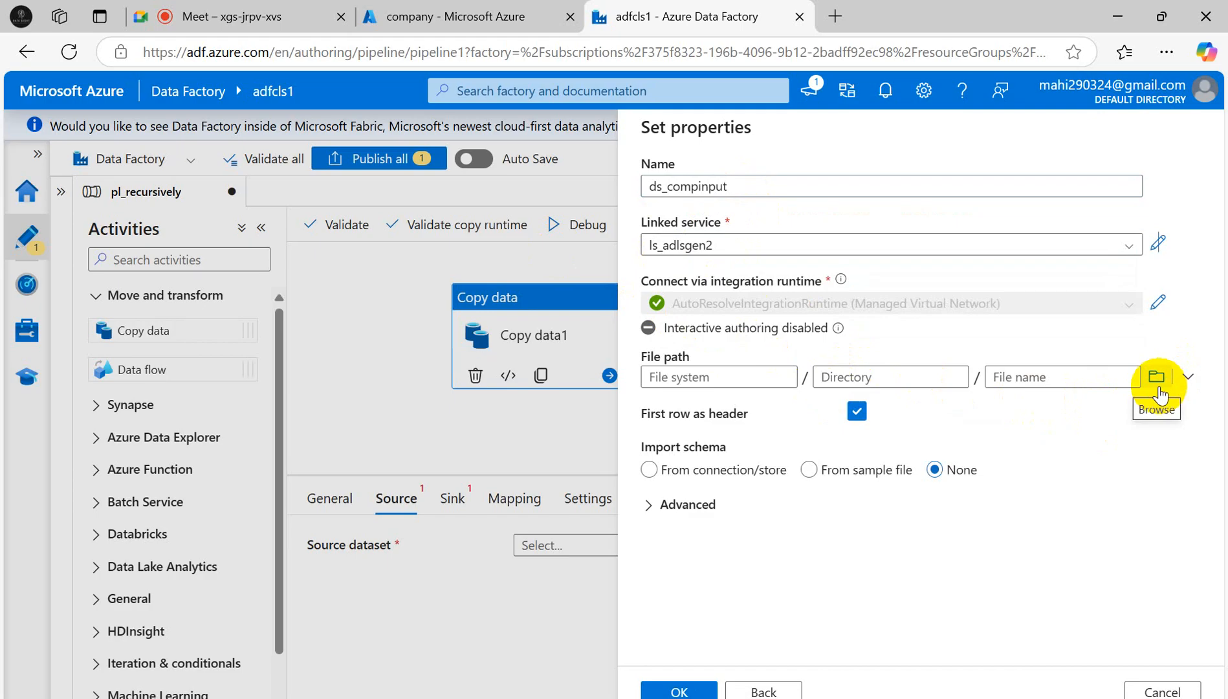
Switch back to Excel and compare the option 1 file path with option 2 in Sheet1
{"action": "key", "text": "alt+Tab"}
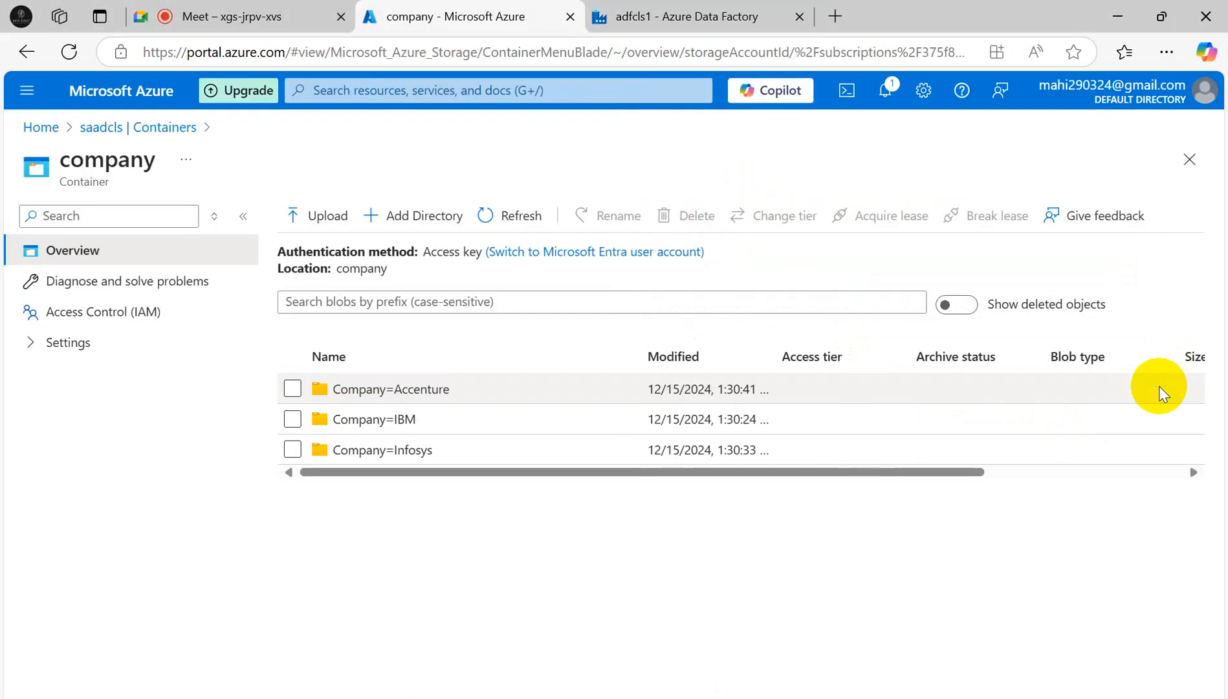
{"action": "key", "text": "alt+Tab"}
{"action": "key", "text": "alt+Tab"}
{"action": "key", "text": "alt+Tab"}
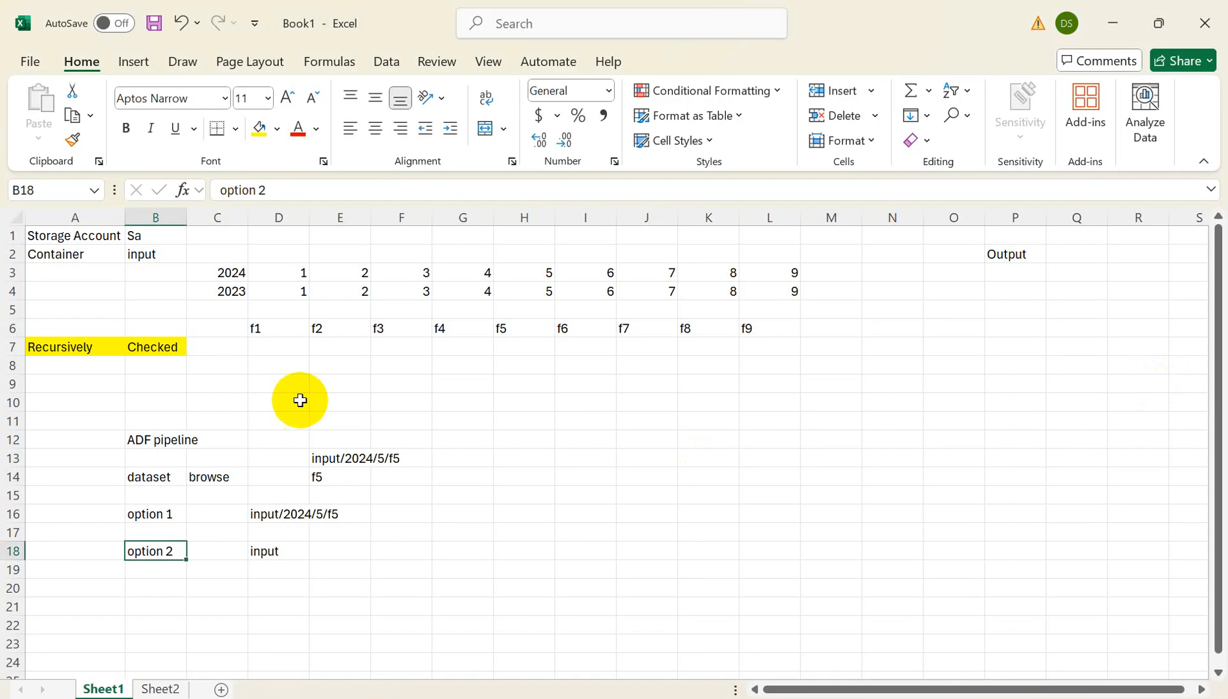
{"action": "left_click", "coordinate": [262, 512]}
{"action": "left_click", "coordinate": [142, 518]}
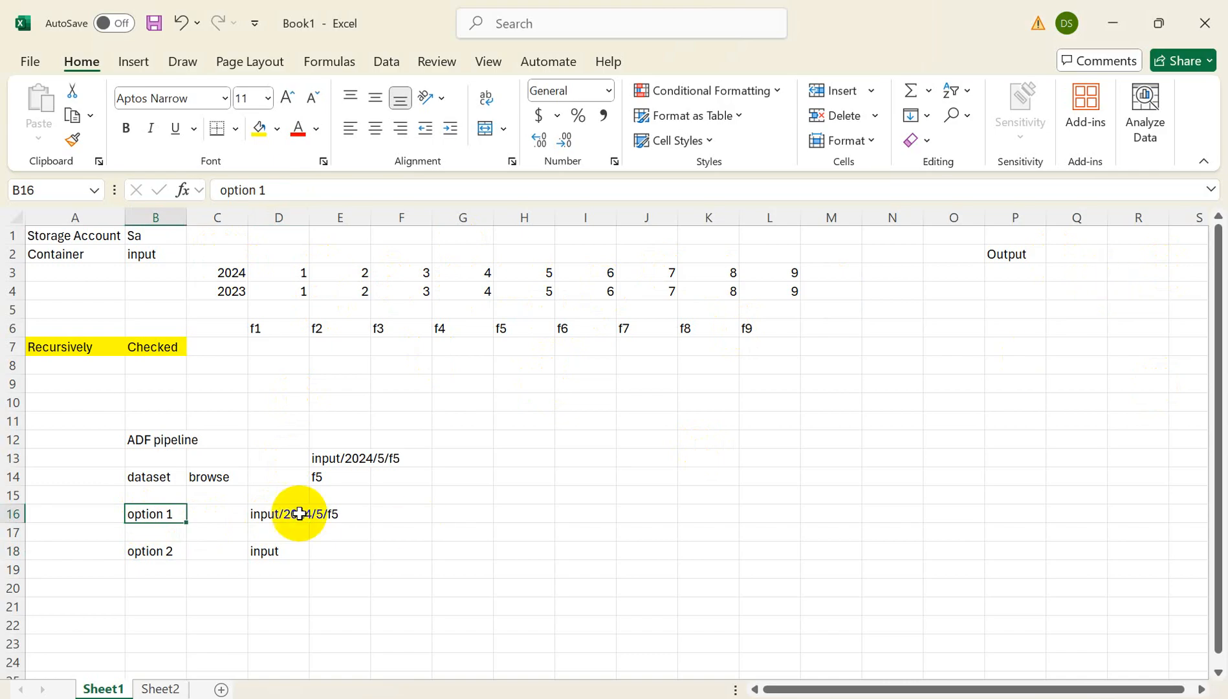
{"action": "left_click", "coordinate": [136, 556]}
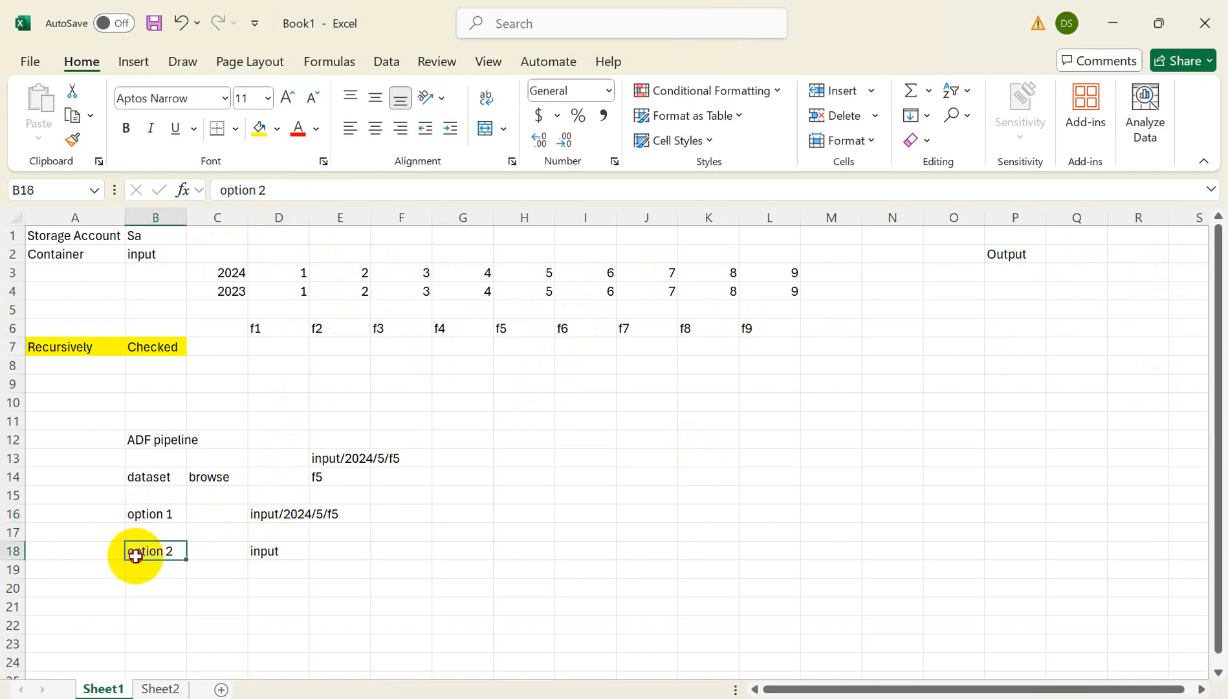
Compare option 2's path with the input container entry in Sheet1 and switch back to Azure Data Factory
{"action": "left_click", "coordinate": [265, 556]}
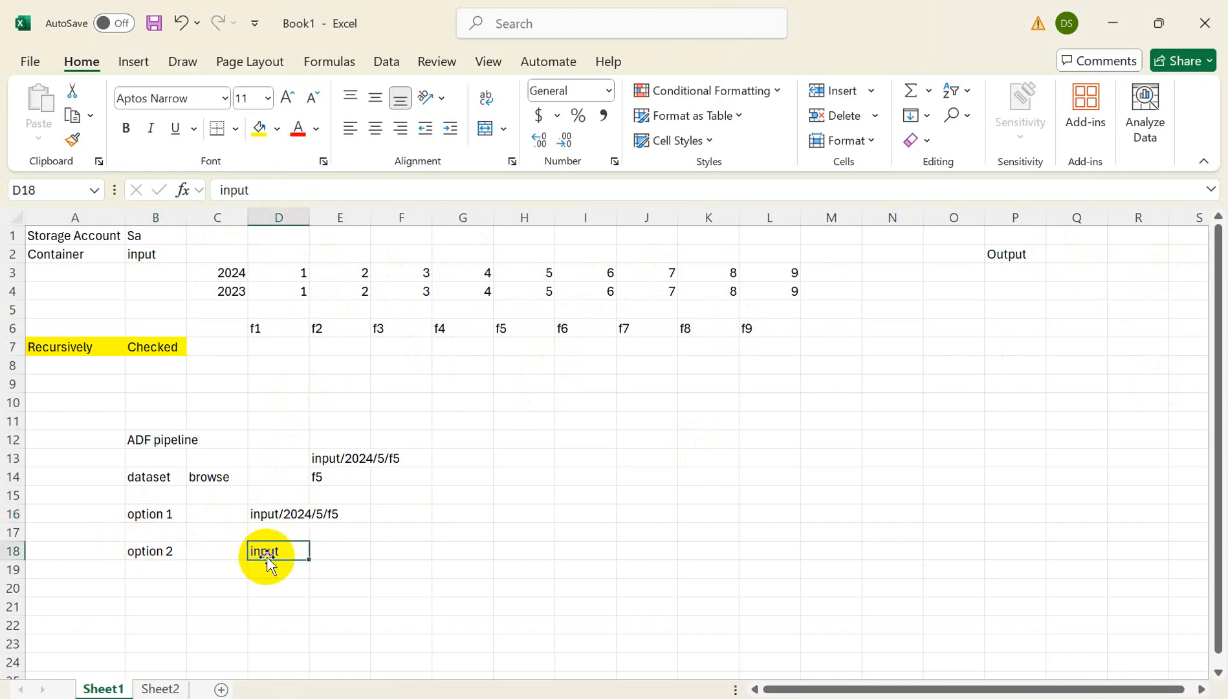
{"action": "left_click", "coordinate": [156, 258]}
{"action": "key", "text": "alt+Tab"}
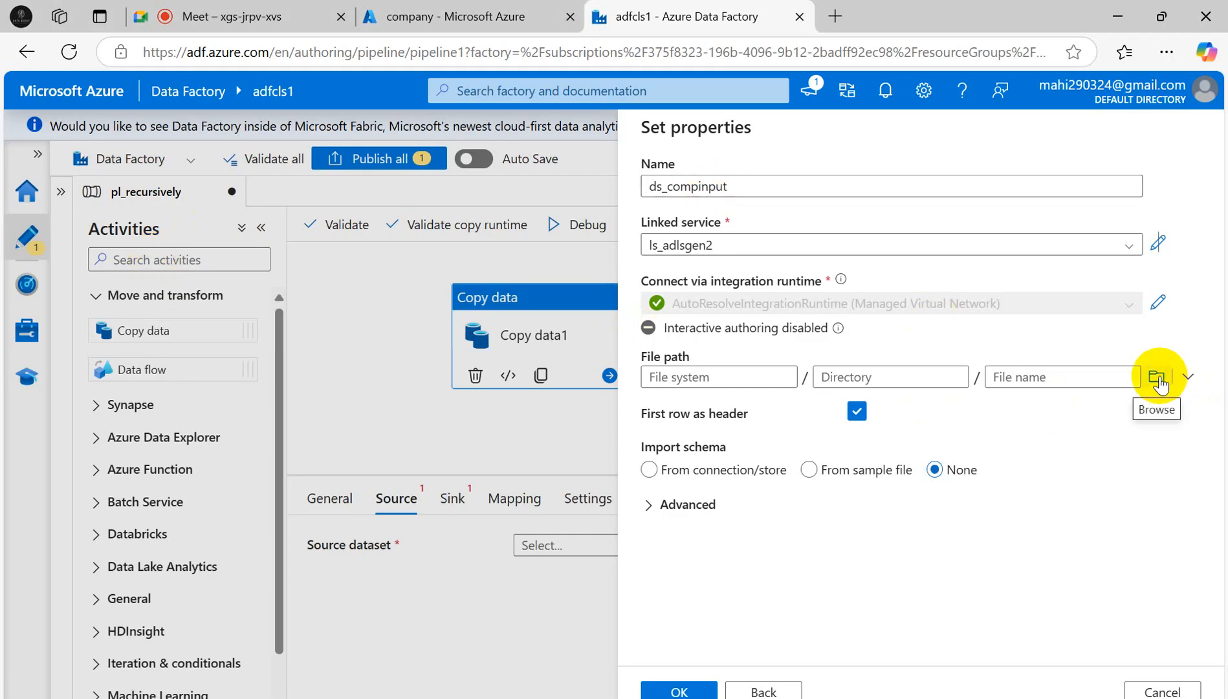
Enable interactive authoring on AutoResolveIntegrationRuntime so the source dataset's file path can be browsed
{"action": "left_click", "coordinate": [1157, 376]}
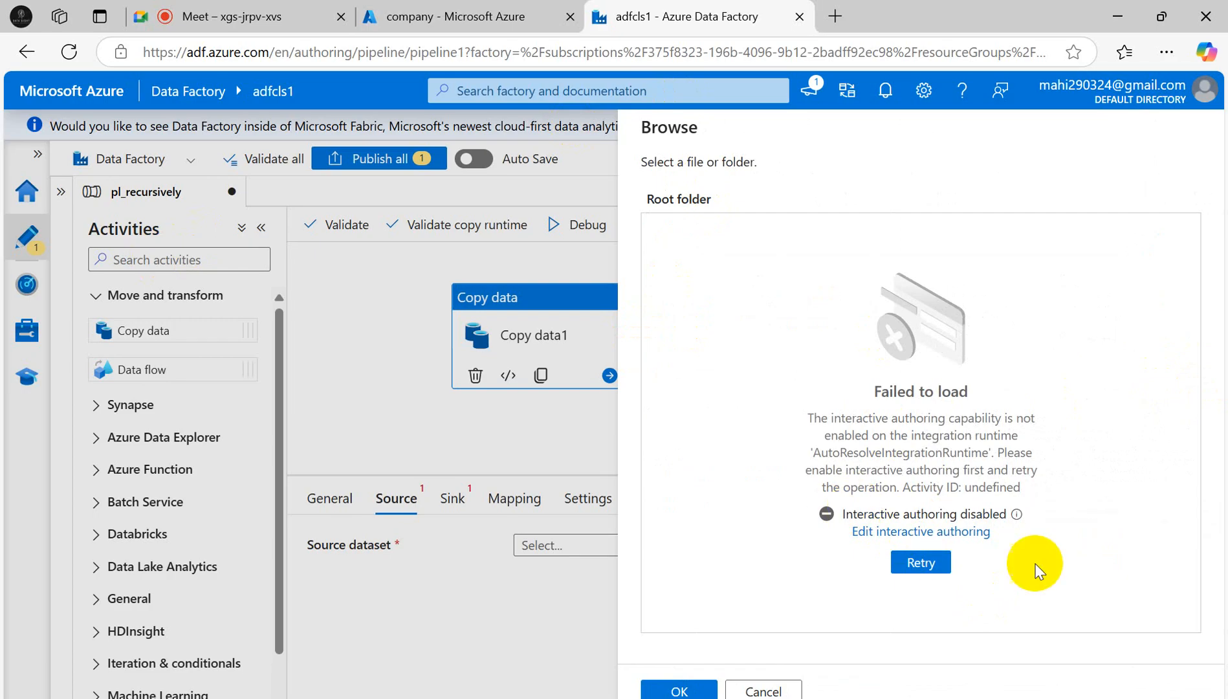
{"action": "left_click", "coordinate": [910, 534]}
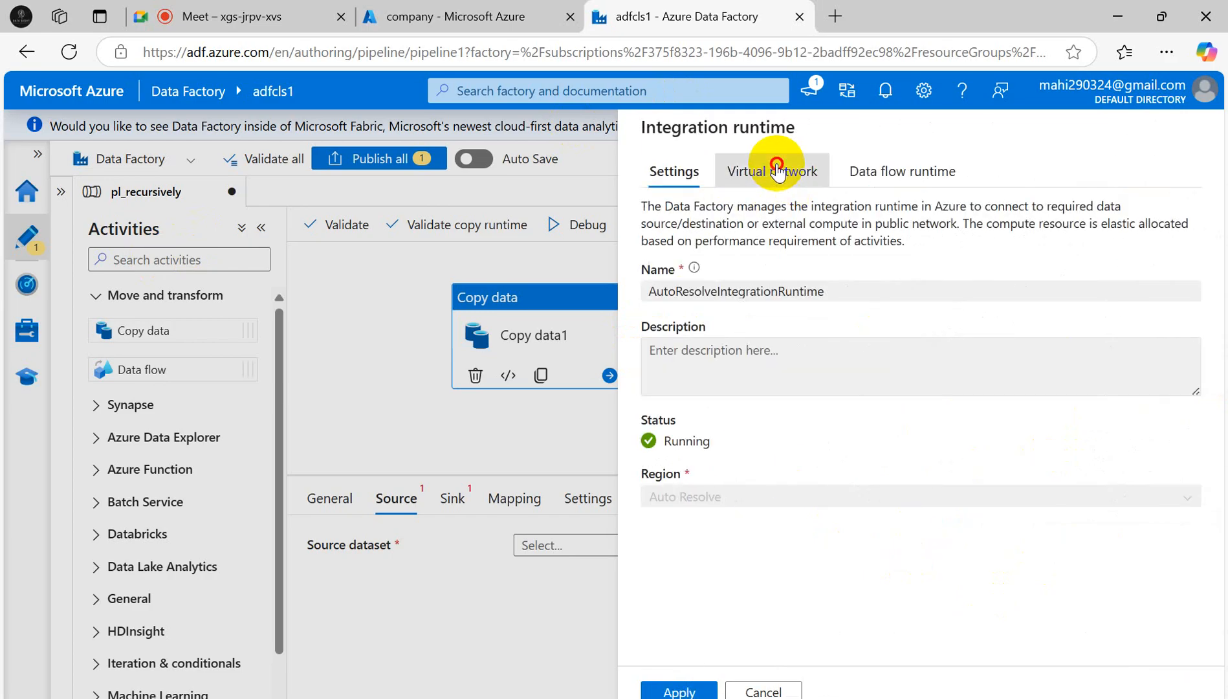
{"action": "left_click", "coordinate": [776, 172]}
{"action": "left_click", "coordinate": [726, 290]}
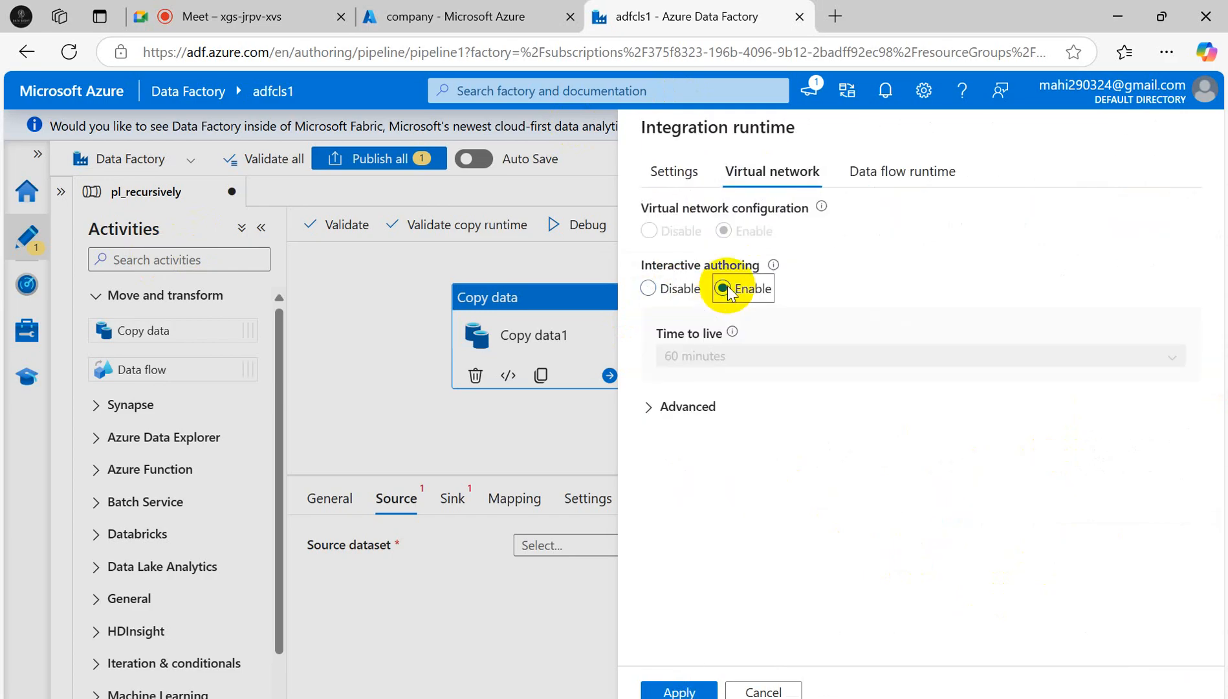
{"action": "left_click", "coordinate": [677, 691]}
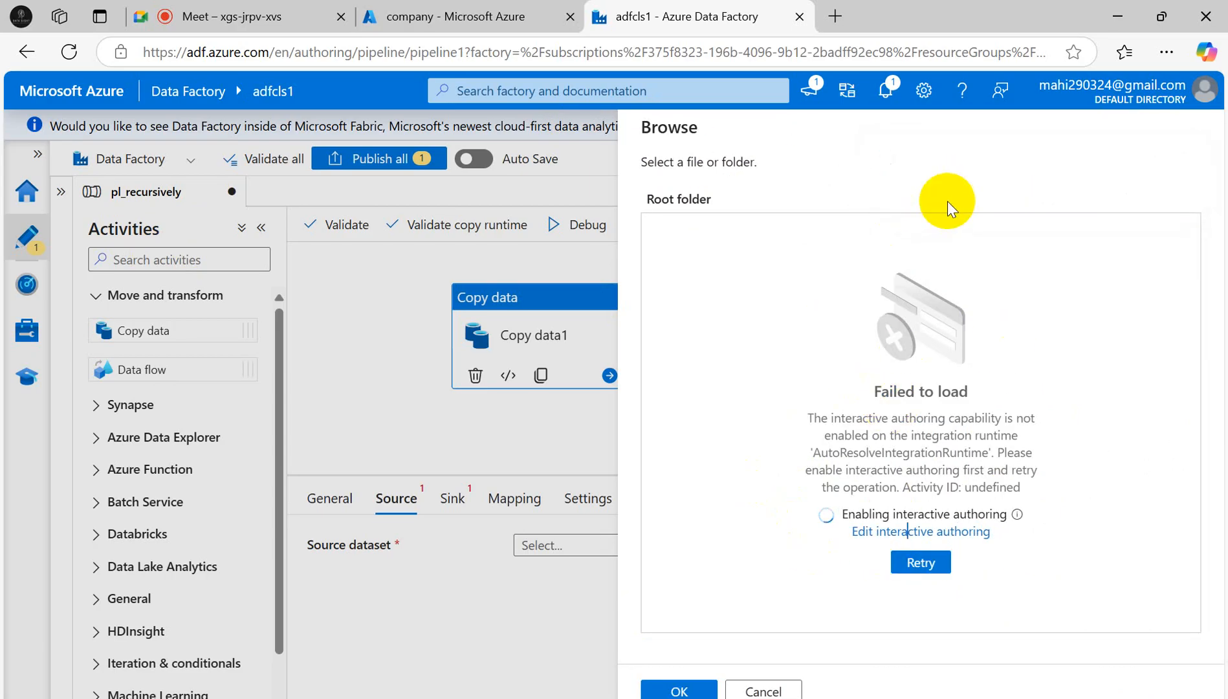
Retry browsing, set the source file path to the company container, and create the dataset with import schema None
{"action": "left_click", "coordinate": [921, 564]}
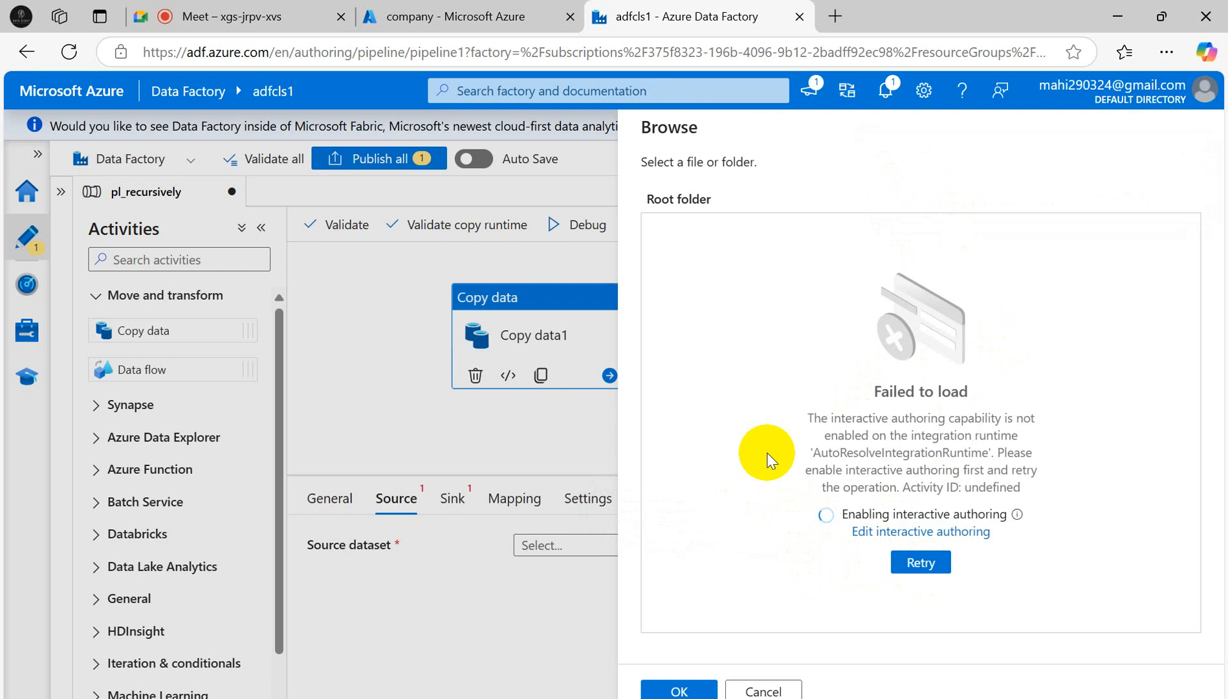
{"action": "left_click", "coordinate": [938, 569]}
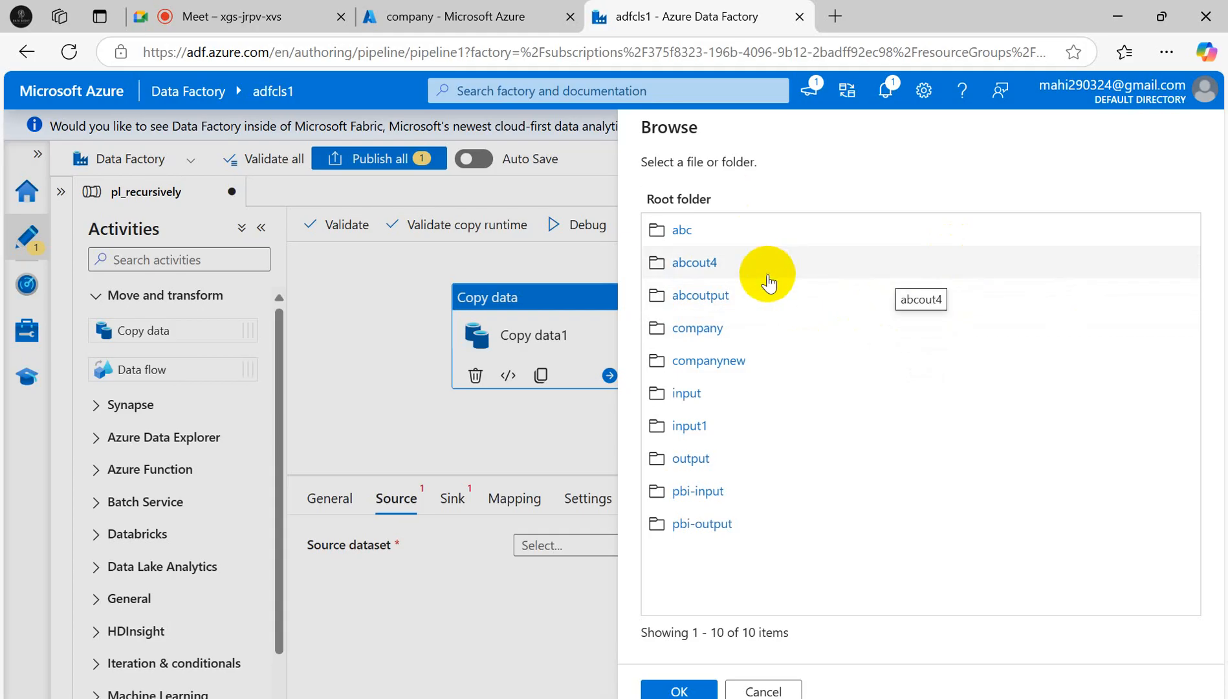
{"action": "left_click", "coordinate": [701, 326]}
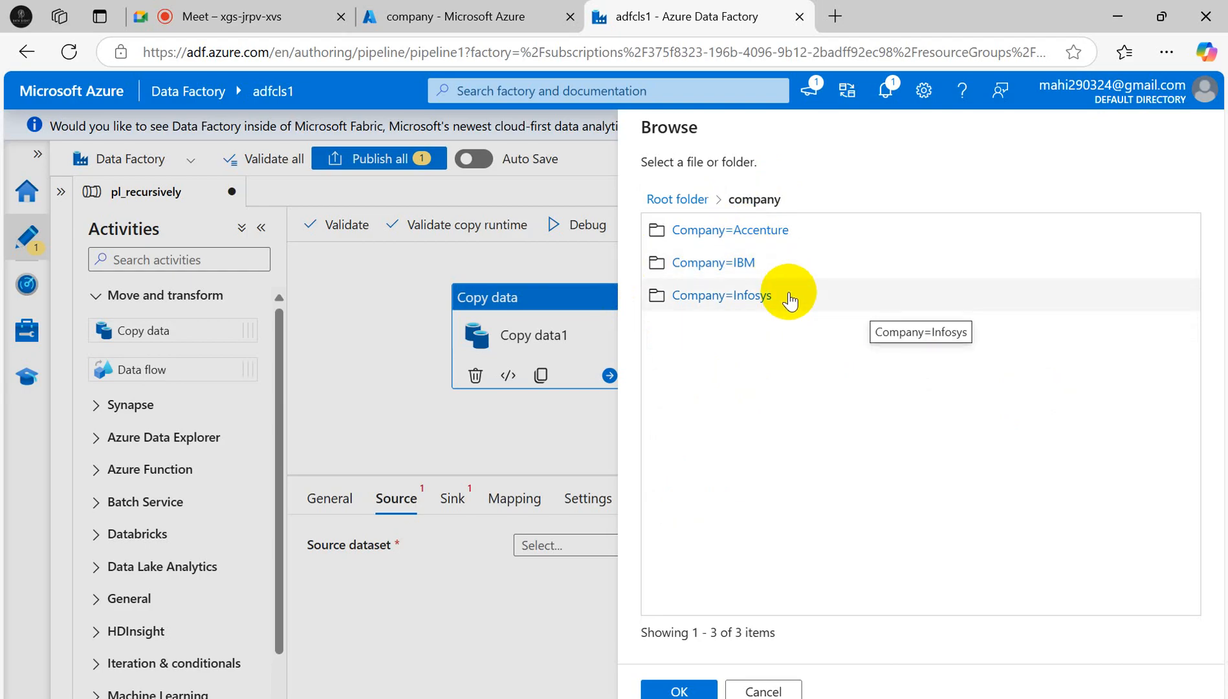
{"action": "left_click", "coordinate": [680, 690]}
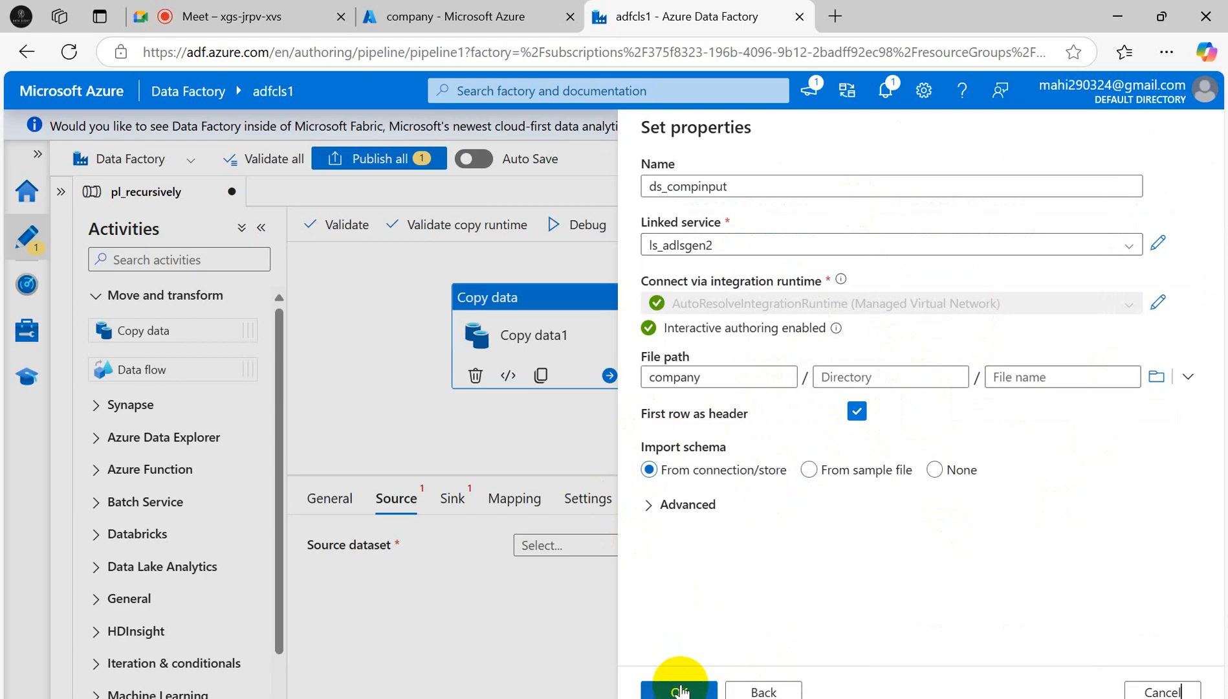
{"action": "left_click", "coordinate": [934, 470]}
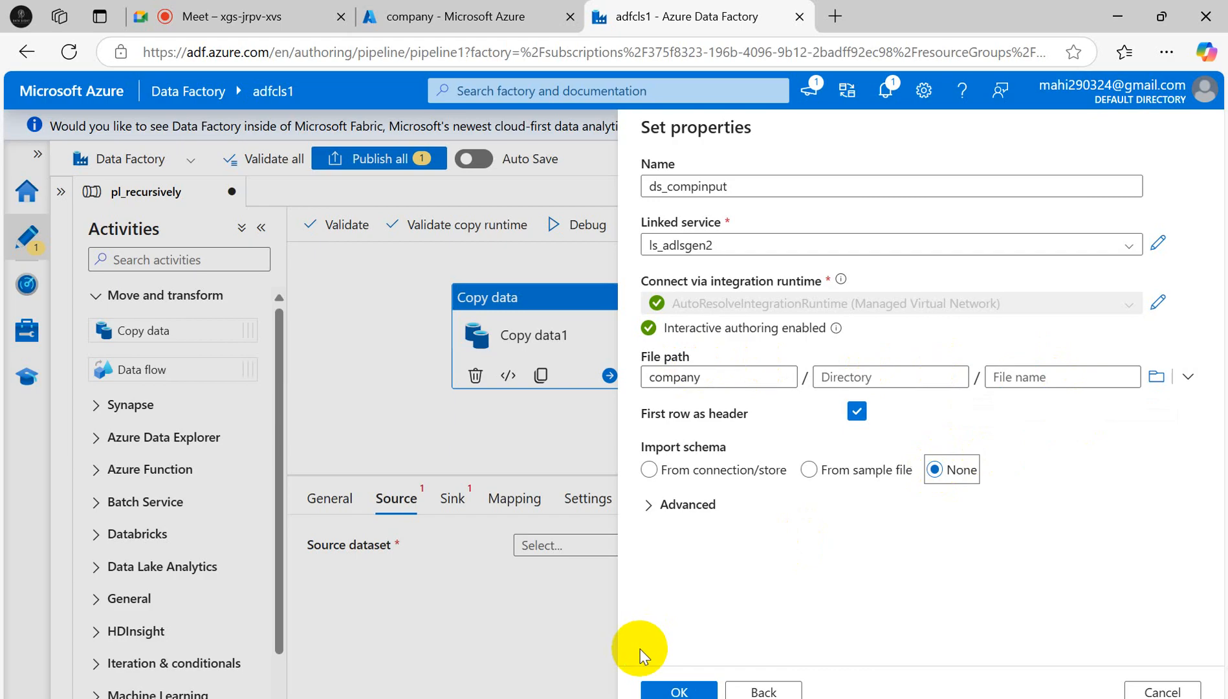
{"action": "left_click", "coordinate": [672, 690]}
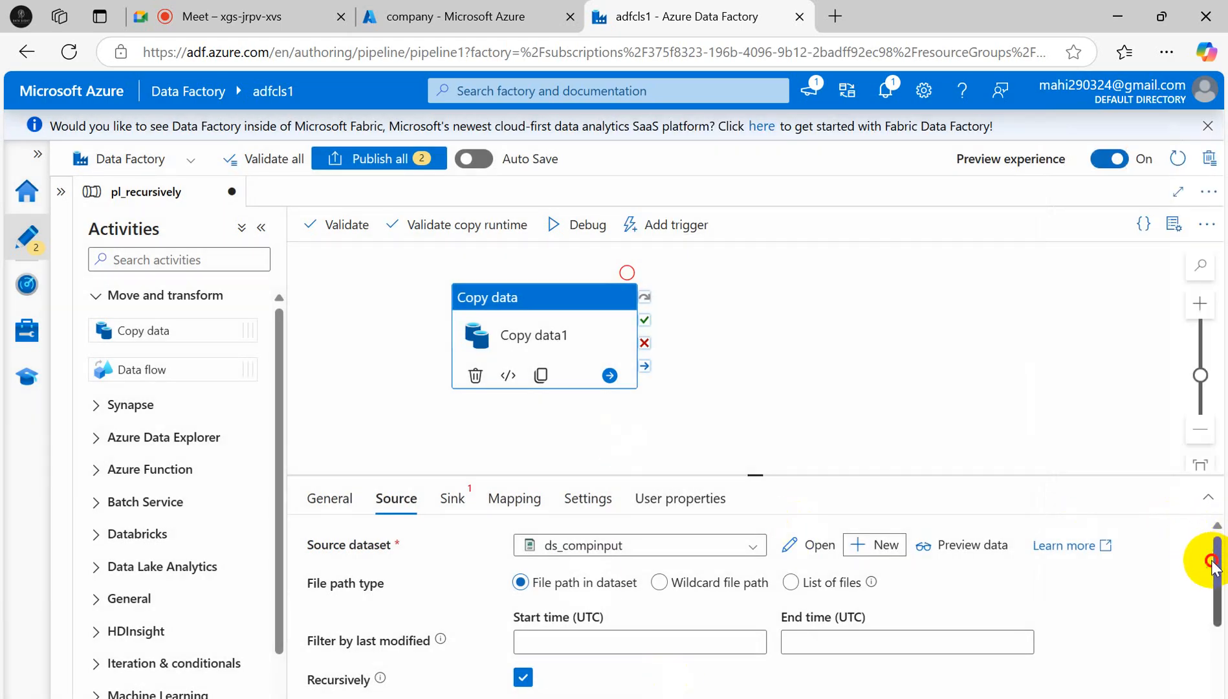
Set the copy activity source's file path type to Wildcard file path
{"action": "mouse_move", "coordinate": [1212, 565]}
{"action": "left_mouse_down"}
{"action": "mouse_move", "coordinate": [1209, 604]}
{"action": "mouse_move", "coordinate": [1213, 572]}
{"action": "mouse_move", "coordinate": [1214, 585]}
{"action": "left_mouse_up"}
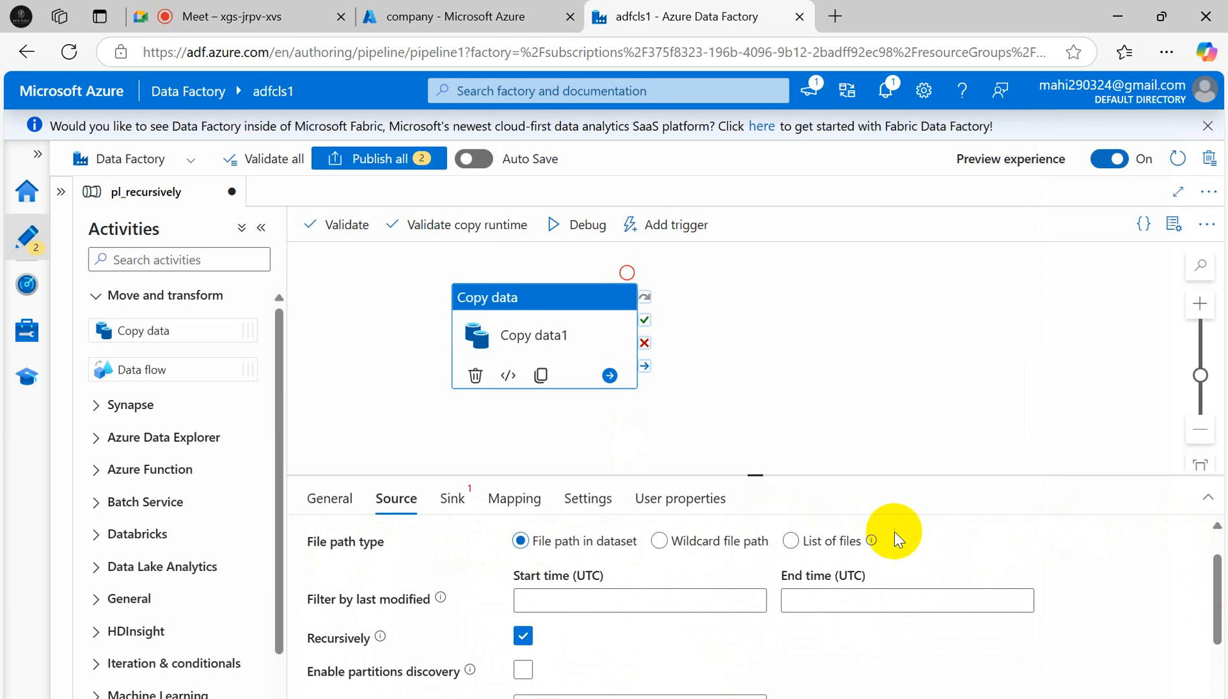
{"action": "left_click", "coordinate": [792, 544]}
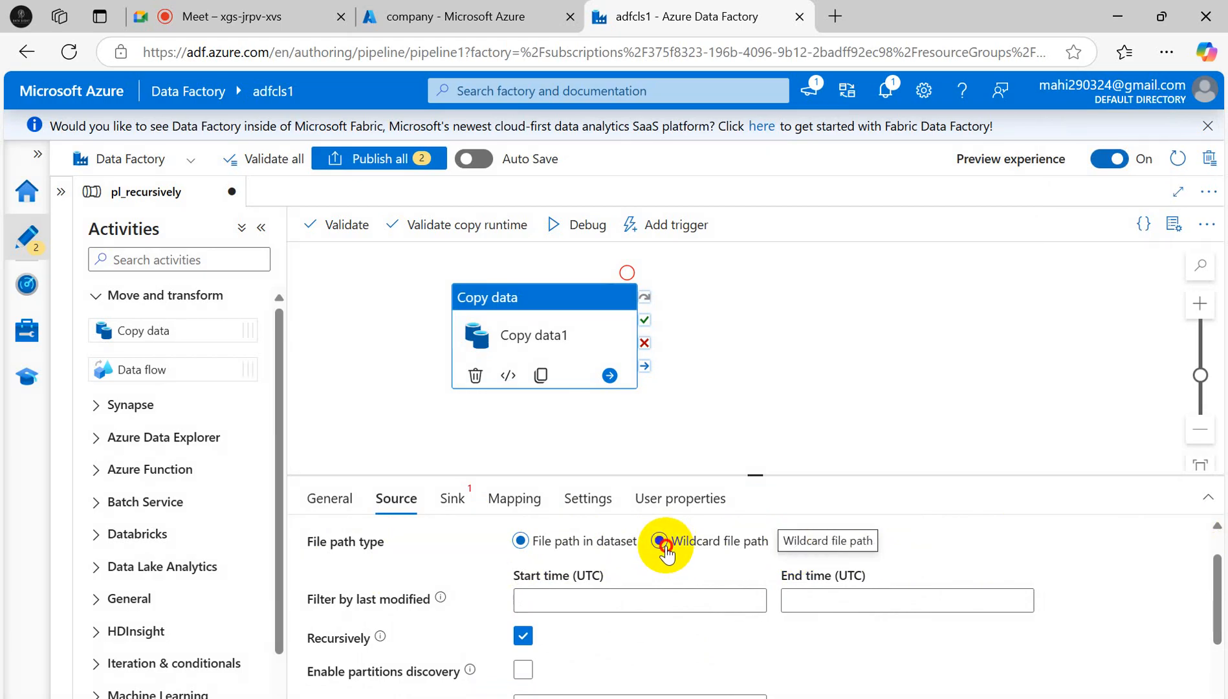
{"action": "left_click", "coordinate": [660, 541]}
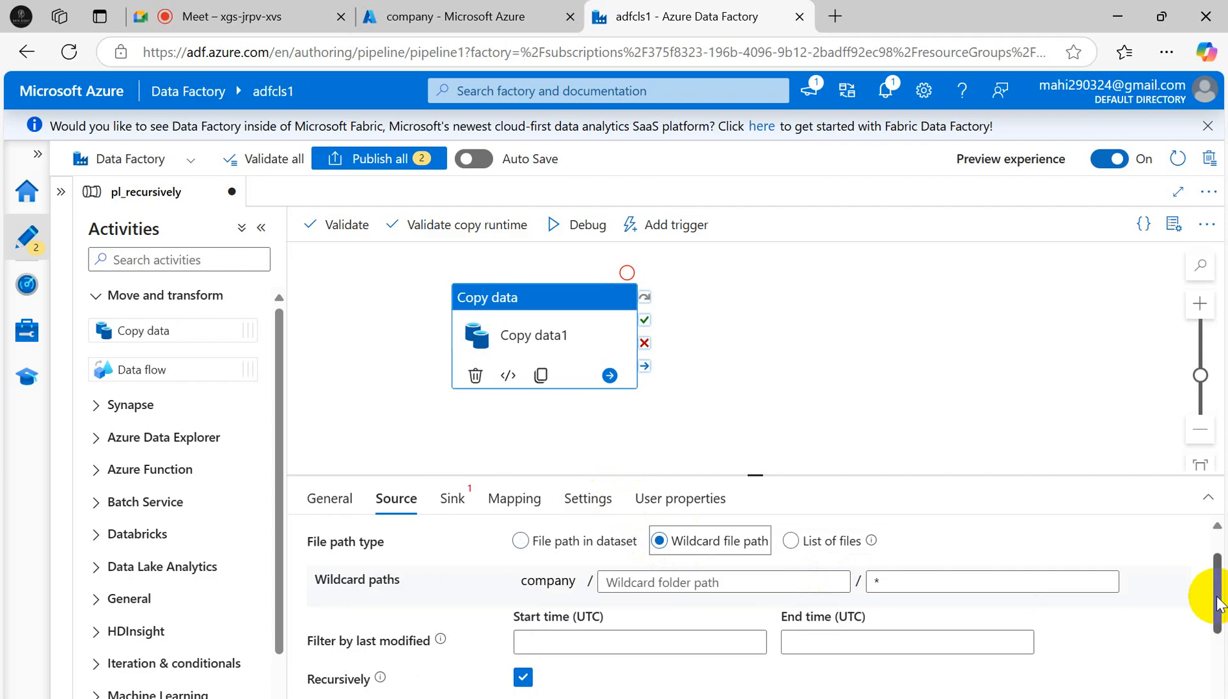
{"action": "scroll", "coordinate": [1216, 605], "scroll_direction": "up", "scroll_amount": 2}
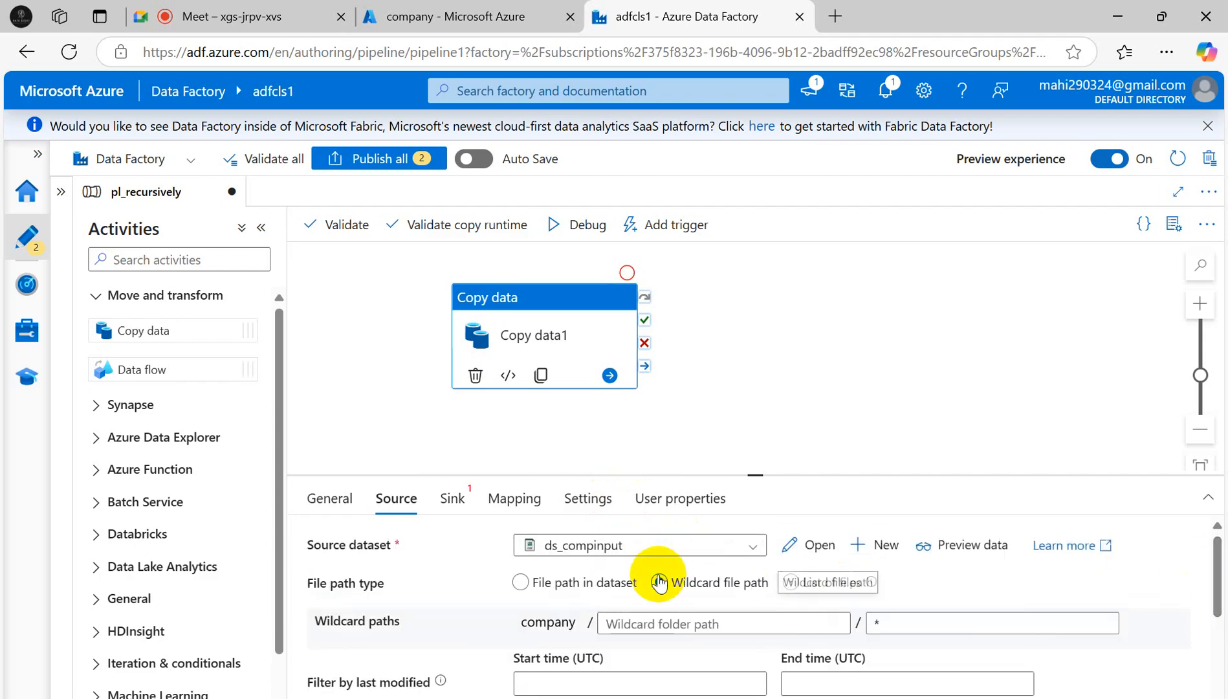
Check the company container's folders in the Azure portal, and return to Data Factory to review the source's Recursively setting
{"action": "left_click", "coordinate": [435, 14]}
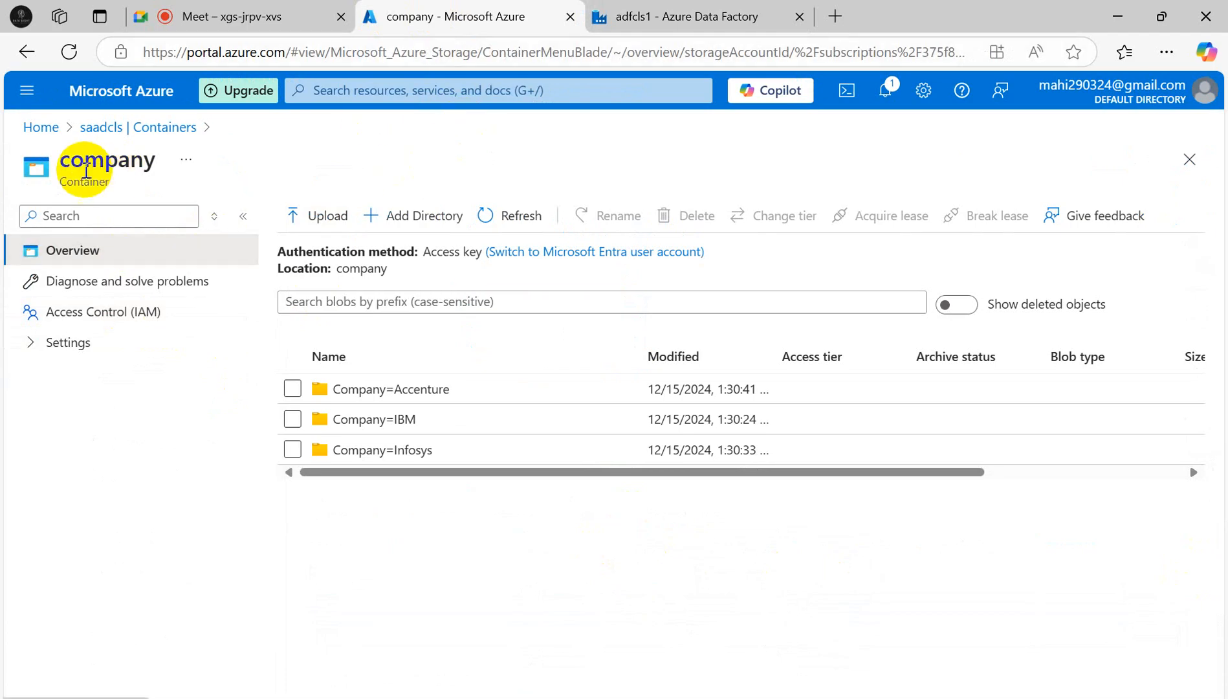
{"action": "left_click", "coordinate": [657, 15]}
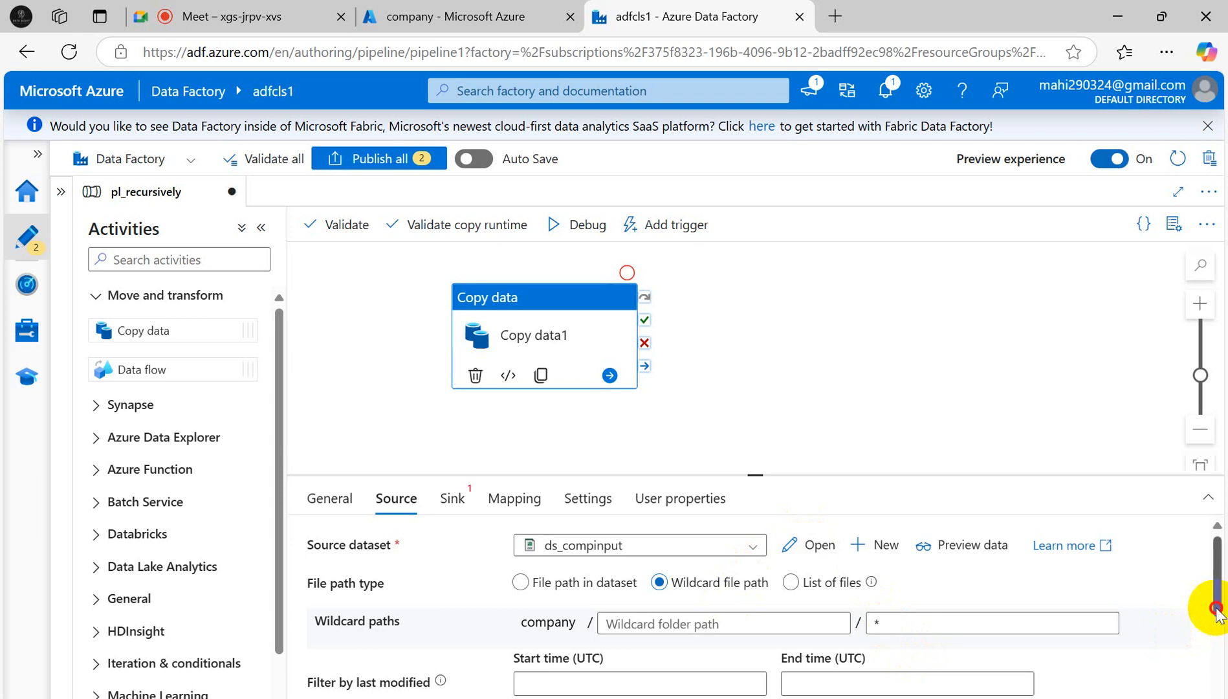
{"action": "left_click_drag", "start_coordinate": [1216, 608], "coordinate": [1207, 659]}
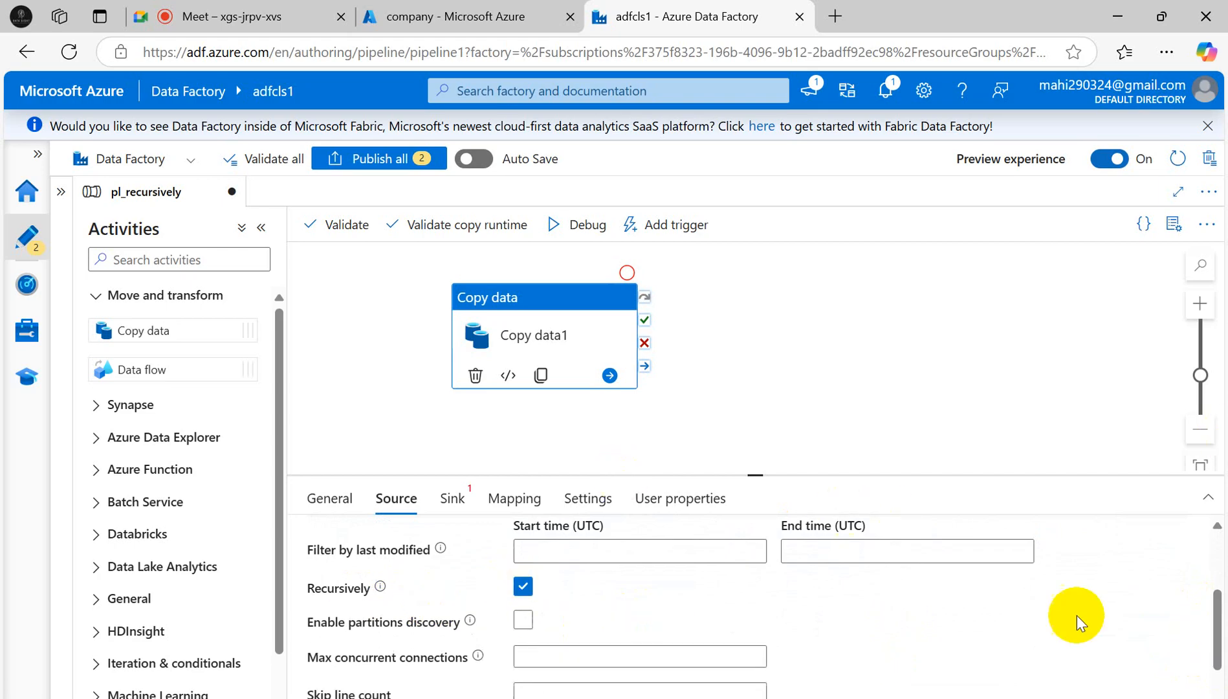
{"action": "left_click_drag", "start_coordinate": [1223, 637], "coordinate": [1200, 507]}
Open the copy activity's sink settings, switch to Excel and enter companyoutput in cell P4 of Sheet1
{"action": "left_click", "coordinate": [456, 499]}
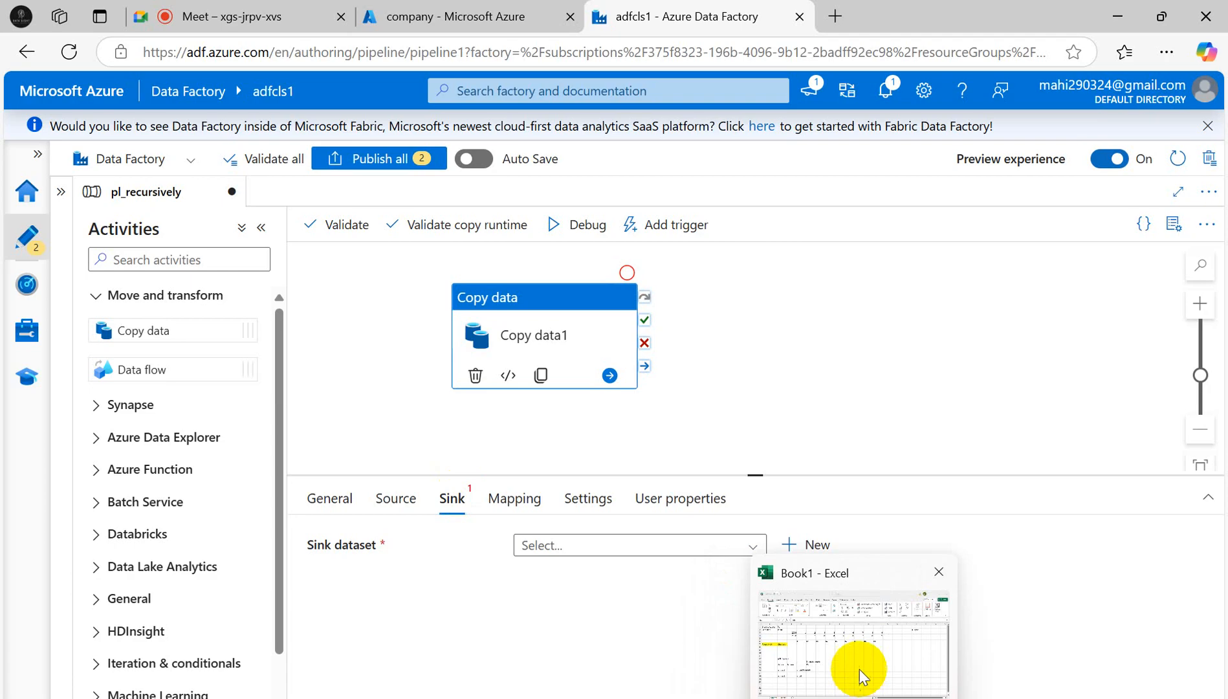
{"action": "left_click", "coordinate": [860, 669]}
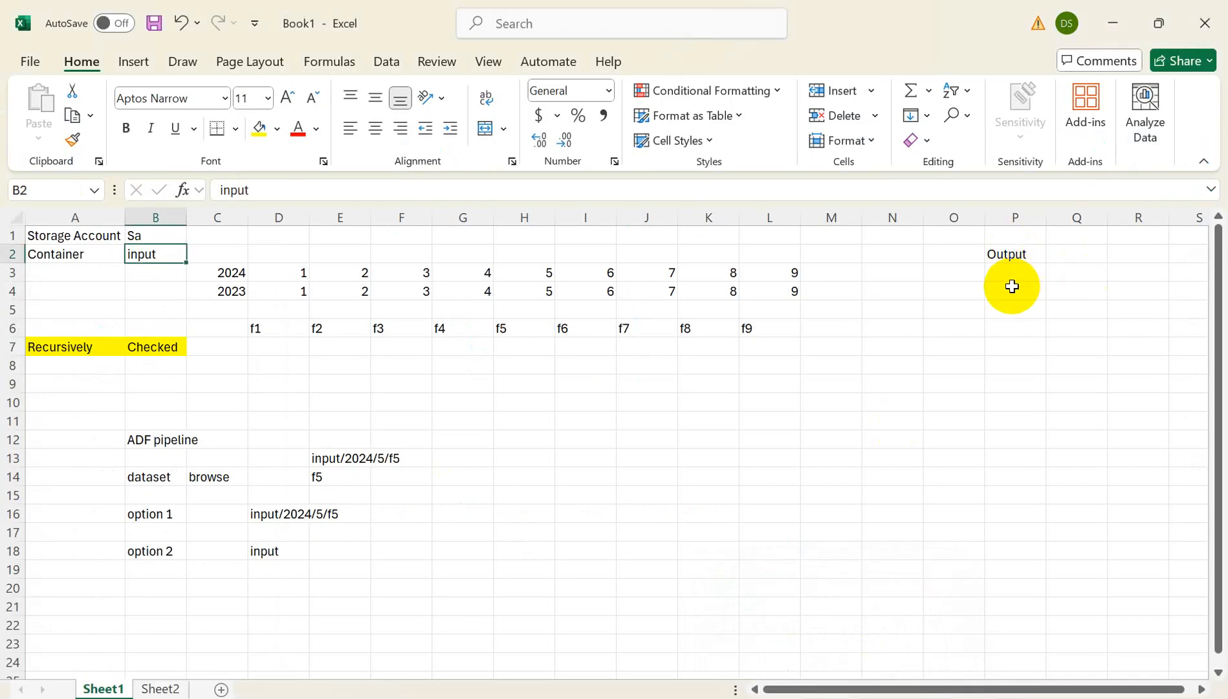
{"action": "left_click", "coordinate": [1012, 287]}
{"action": "type", "text": "companyoutput"}
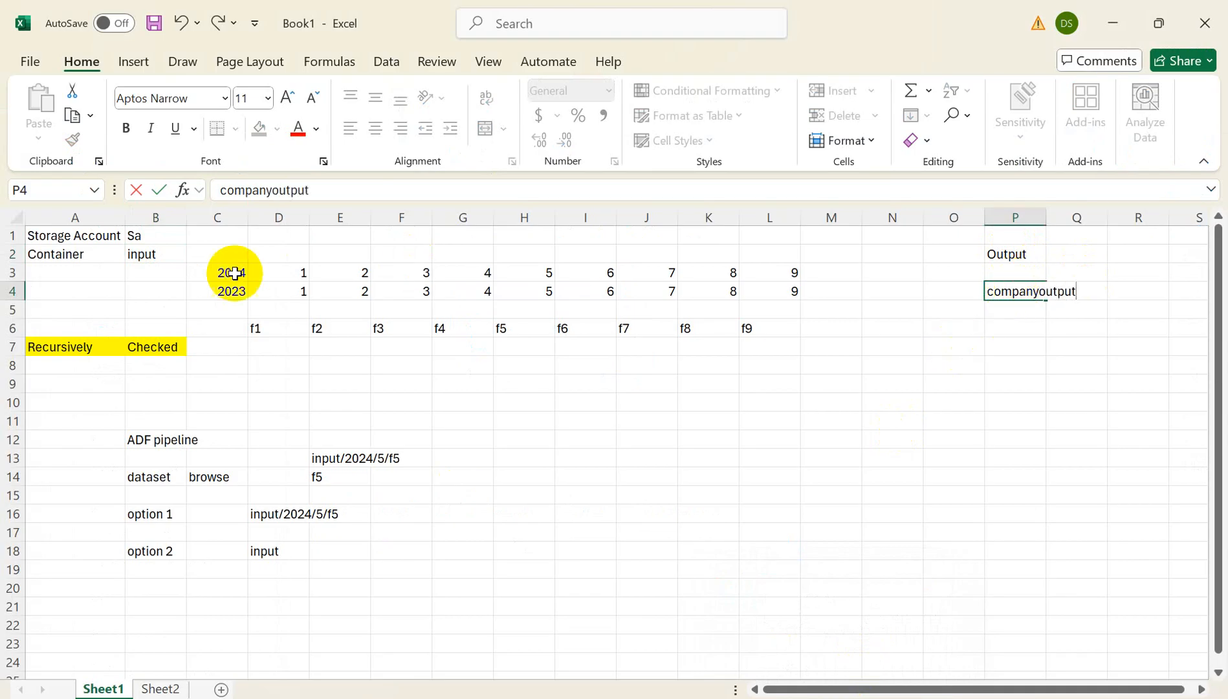
Copy the year, month and file layout in C3:L6 to the output area starting at cell P6
{"action": "left_click_drag", "start_coordinate": [204, 267], "coordinate": [781, 337]}
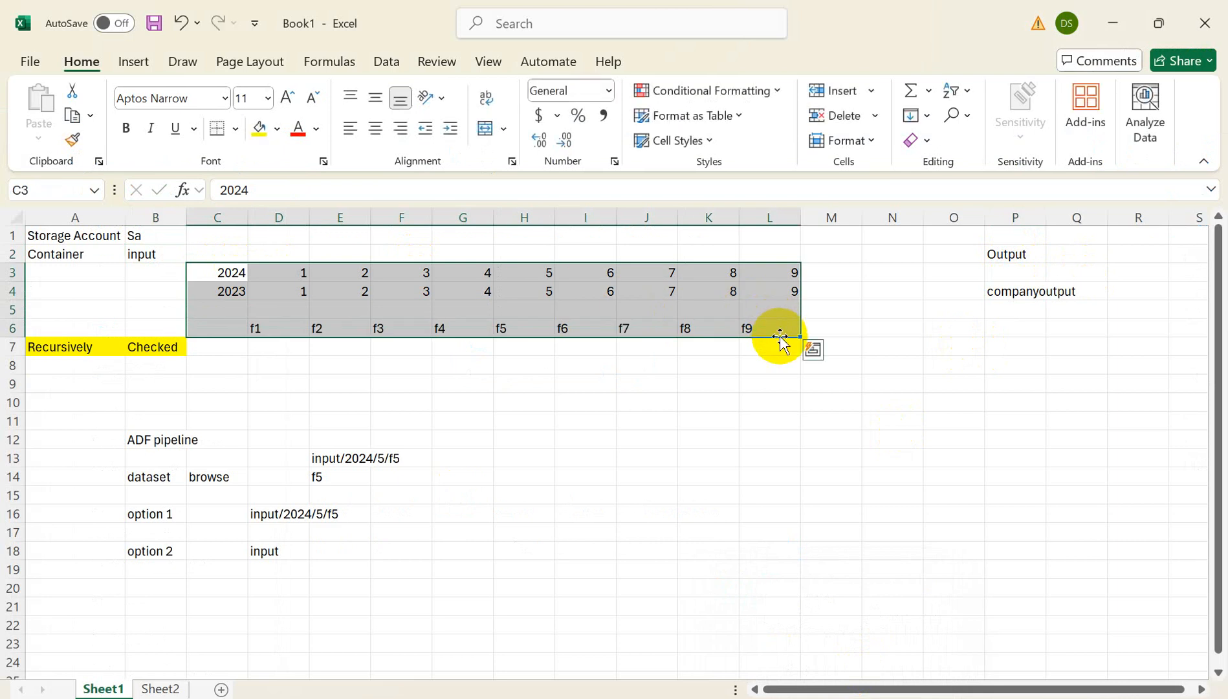
{"action": "key", "text": "ctrl+c"}
{"action": "left_click", "coordinate": [1022, 325]}
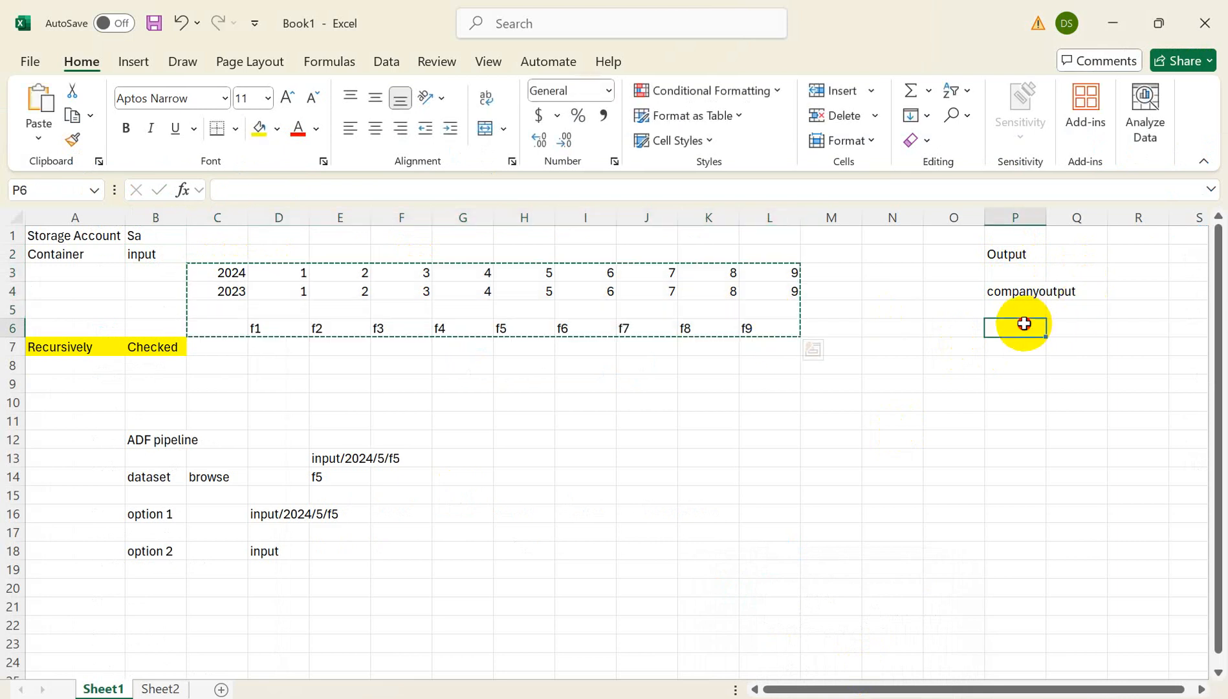
{"action": "key", "text": "ctrl+v"}
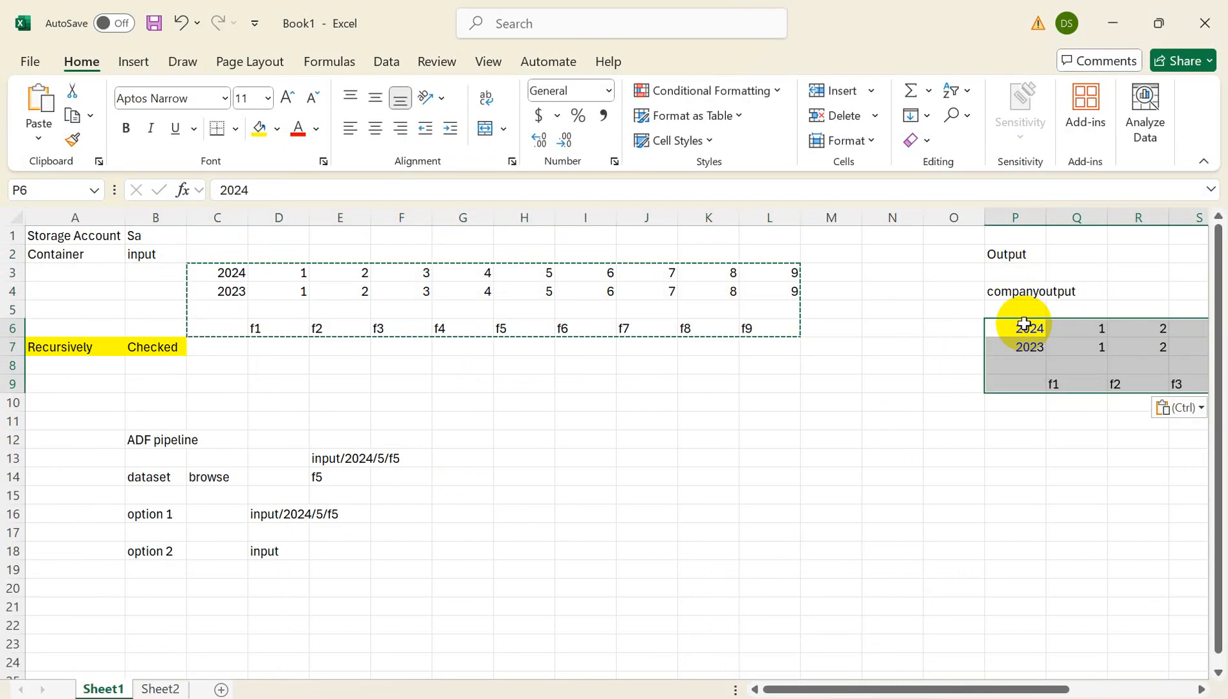
{"action": "left_click", "coordinate": [628, 462]}
Switch to Azure Data Factory and start a new sink dataset using Azure Data Lake Storage Gen2 and the DelimitedText format
{"action": "key", "text": "alt+Tab"}
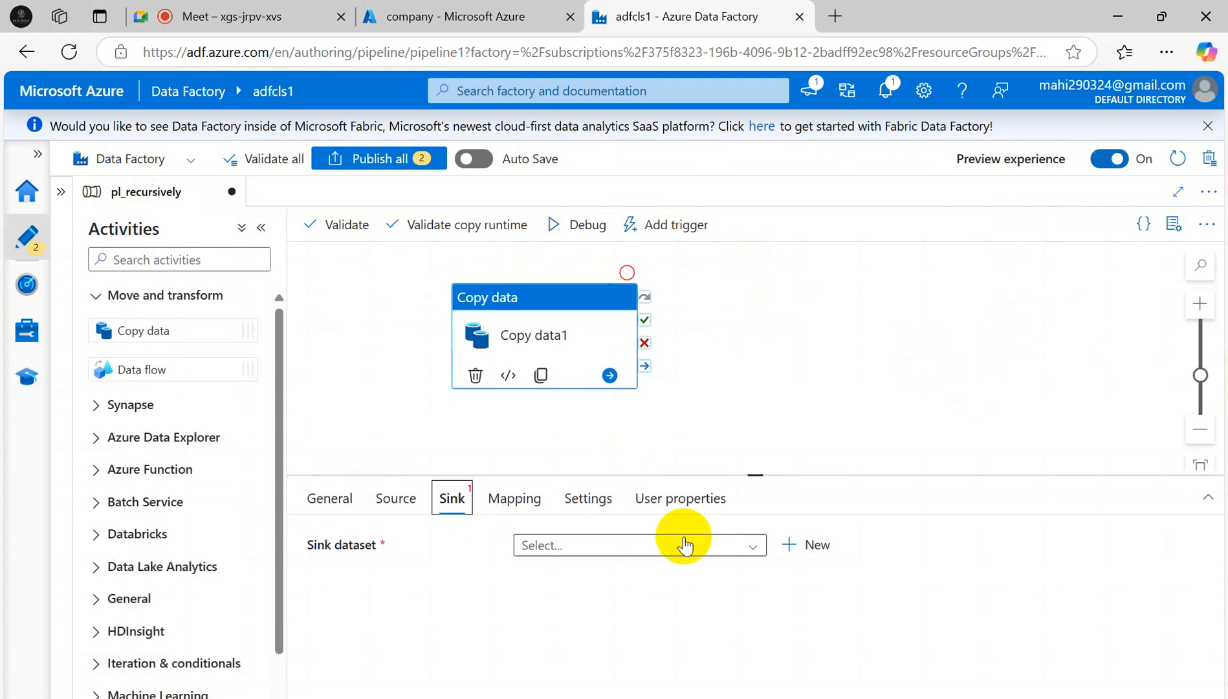
{"action": "left_click", "coordinate": [807, 544]}
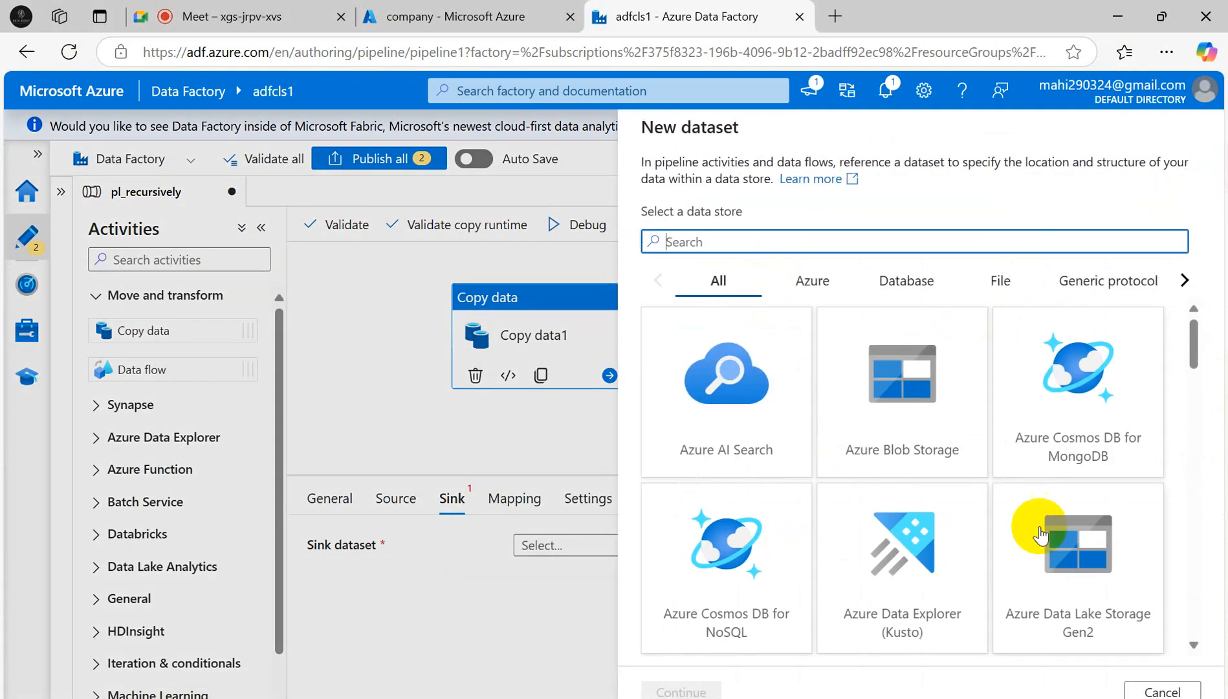
{"action": "left_click", "coordinate": [1045, 549]}
{"action": "left_click", "coordinate": [675, 681]}
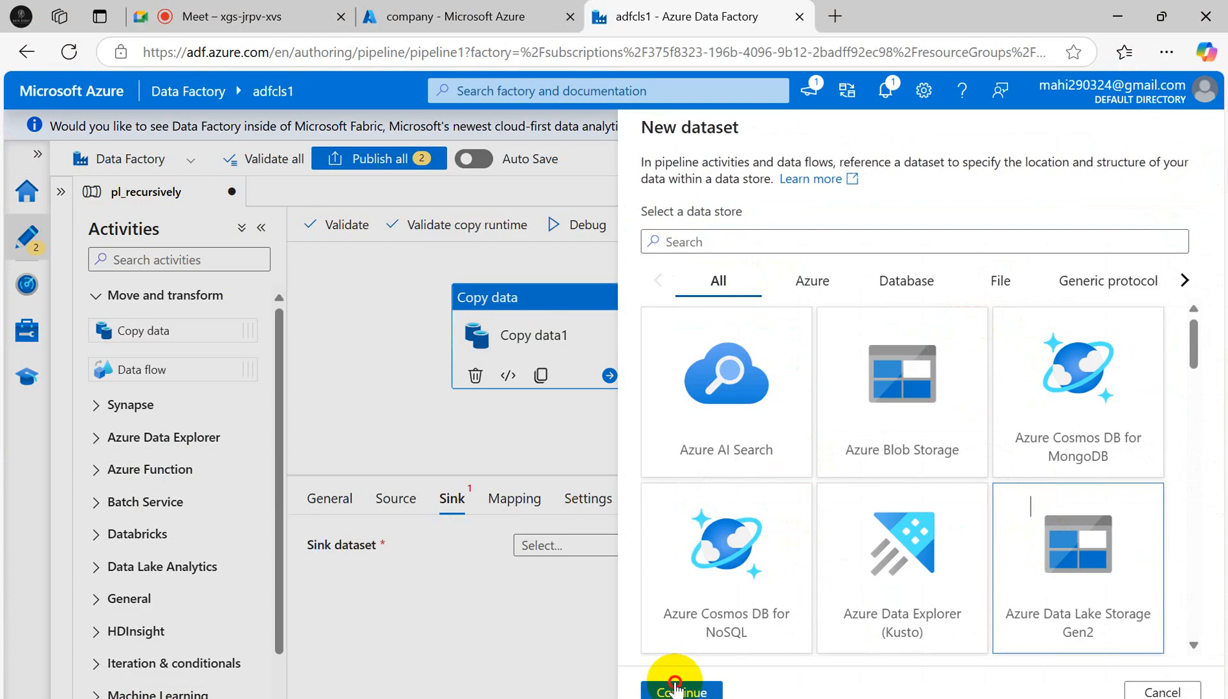
{"action": "left_click", "coordinate": [1056, 249]}
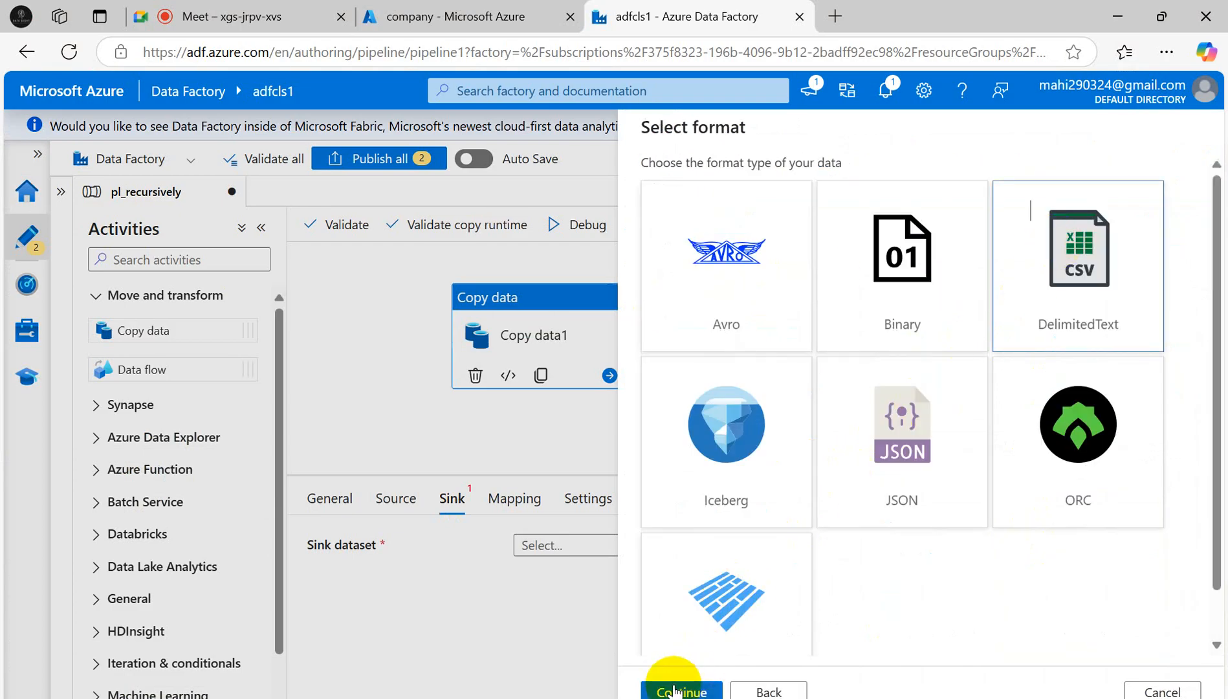
{"action": "left_click", "coordinate": [674, 688]}
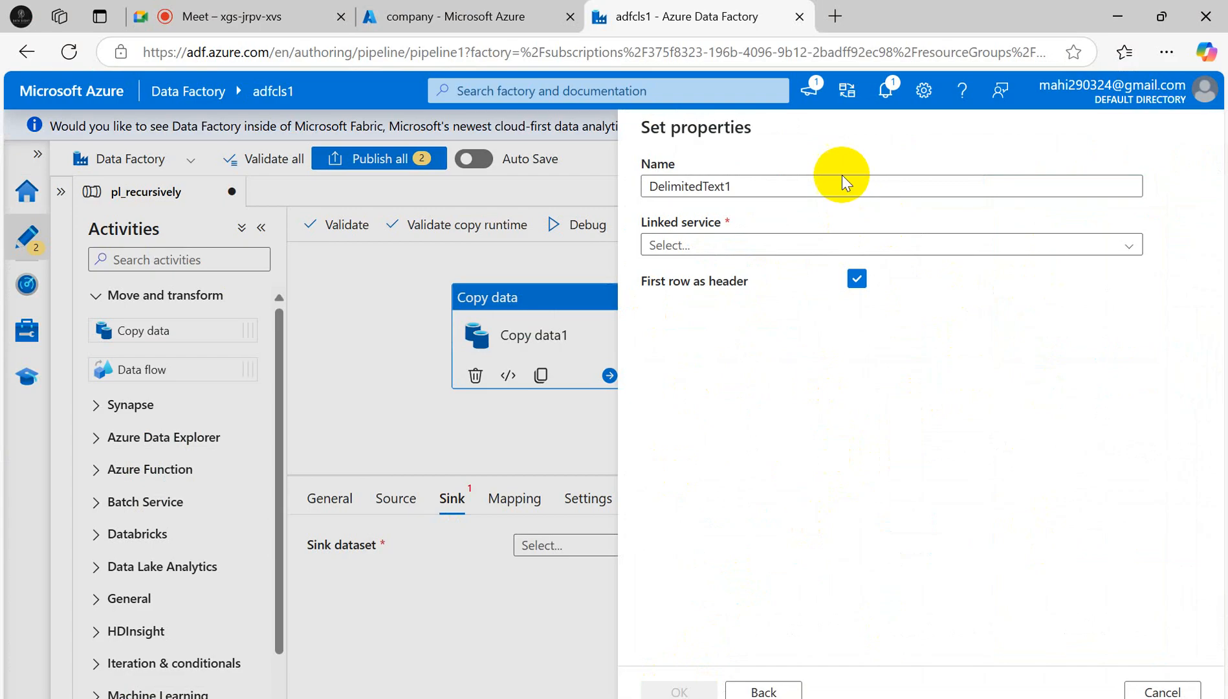
Name the sink dataset ds_compoutput and assign it the linked service ls_adlsgen2
{"action": "left_click", "coordinate": [787, 183]}
{"action": "key", "text": "BackSpace"}
{"action": "key", "text": "BackSpace"}
{"action": "key", "text": "BackSpace"}
{"action": "key", "text": "BackSpace"}
{"action": "key", "text": "BackSpace"}
{"action": "key", "text": "BackSpace"}
{"action": "key", "text": "BackSpace"}
{"action": "key", "text": "BackSpace"}
{"action": "key", "text": "BackSpace"}
{"action": "key", "text": "BackSpace"}
{"action": "key", "text": "BackSpace"}
{"action": "key", "text": "BackSpace"}
{"action": "key", "text": "BackSpace"}
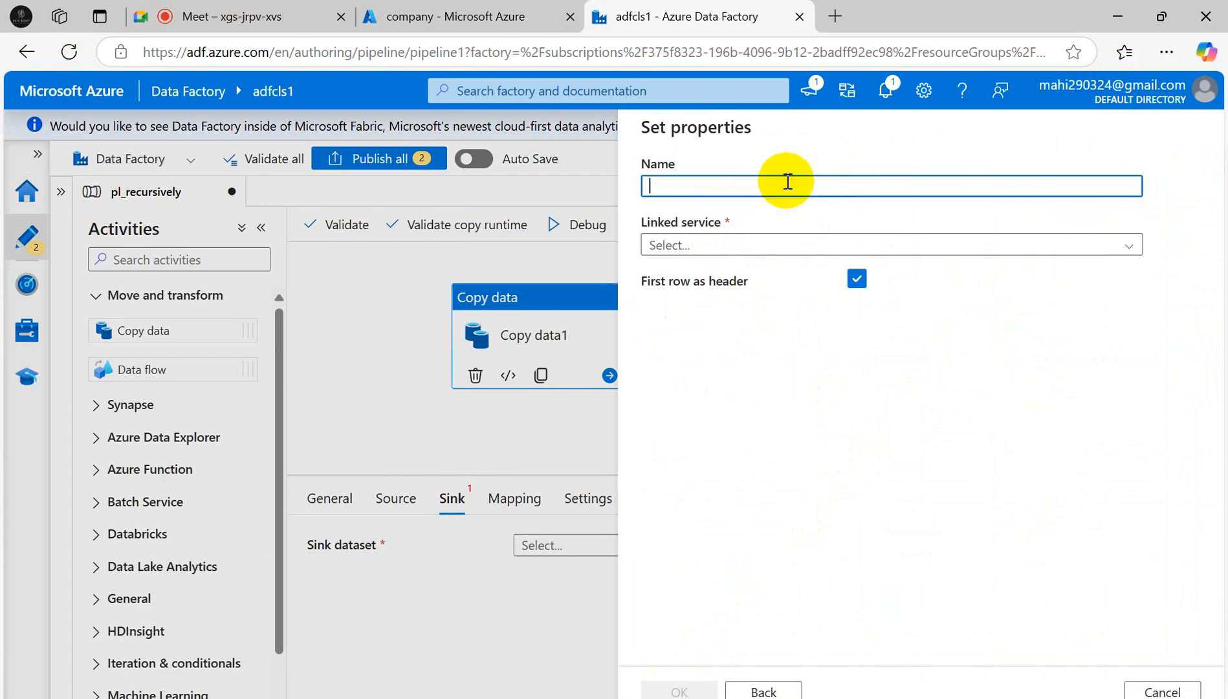
{"action": "type", "text": "ds_compoutput"}
{"action": "left_click", "coordinate": [724, 244]}
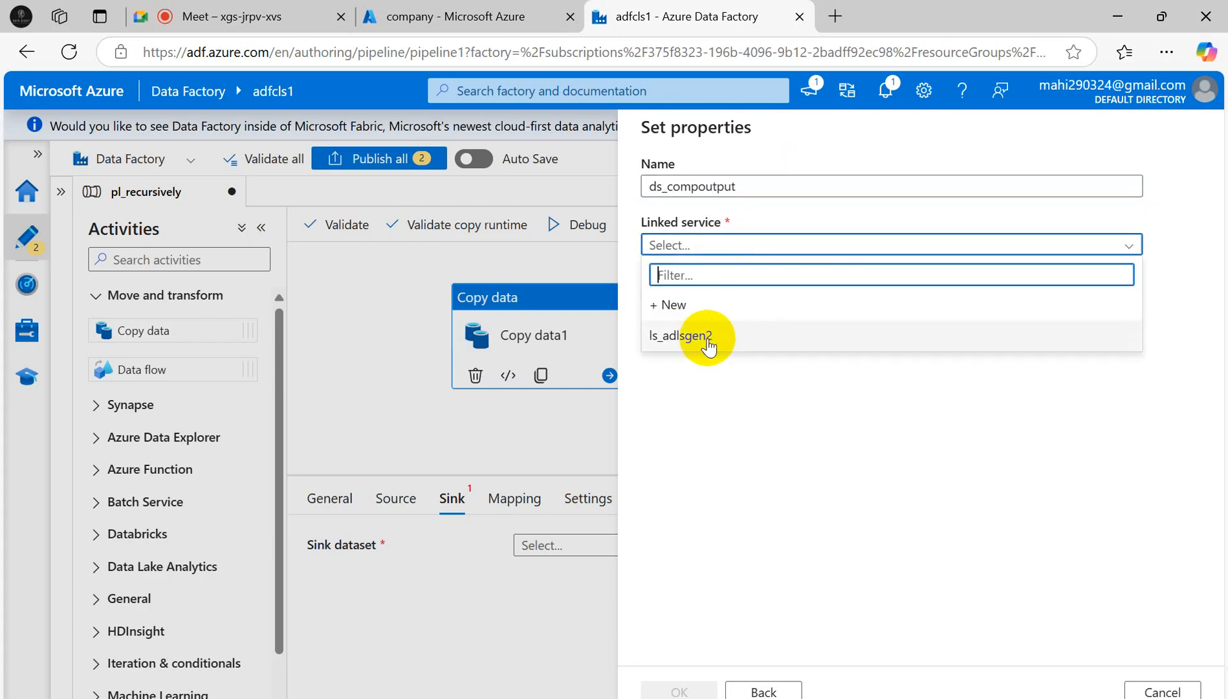
{"action": "left_click", "coordinate": [704, 338]}
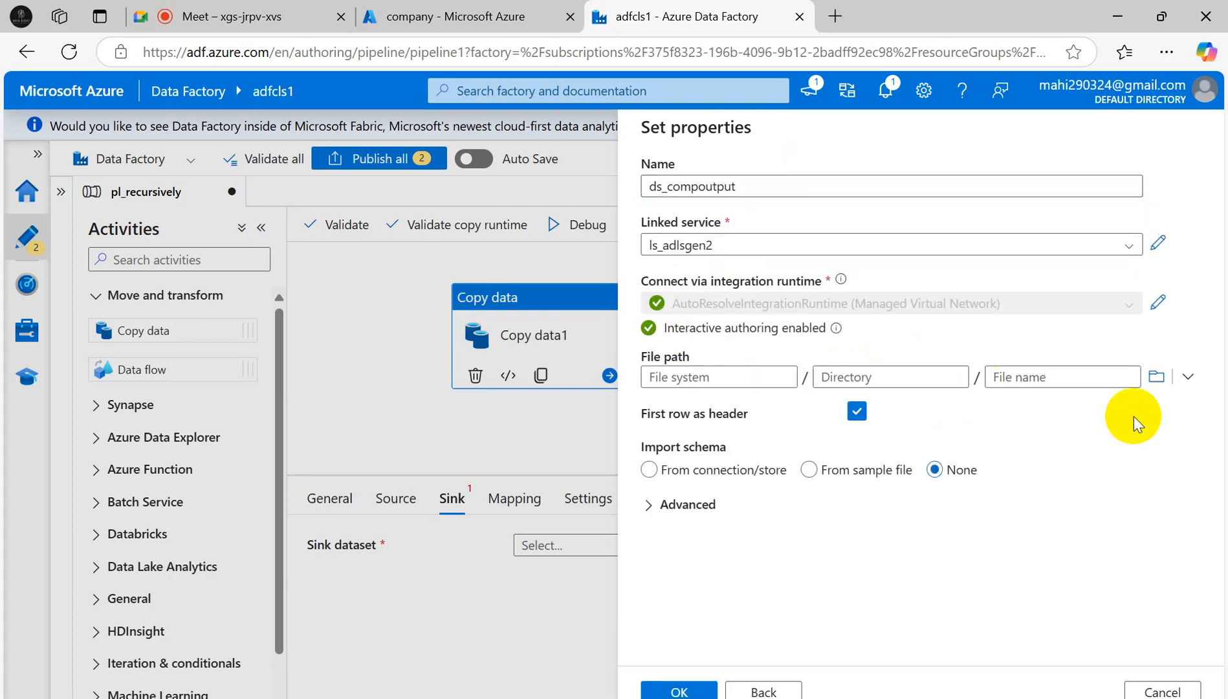
Browse the root folder's containers for the sink file path and close the browser without choosing one
{"action": "left_click", "coordinate": [1155, 388]}
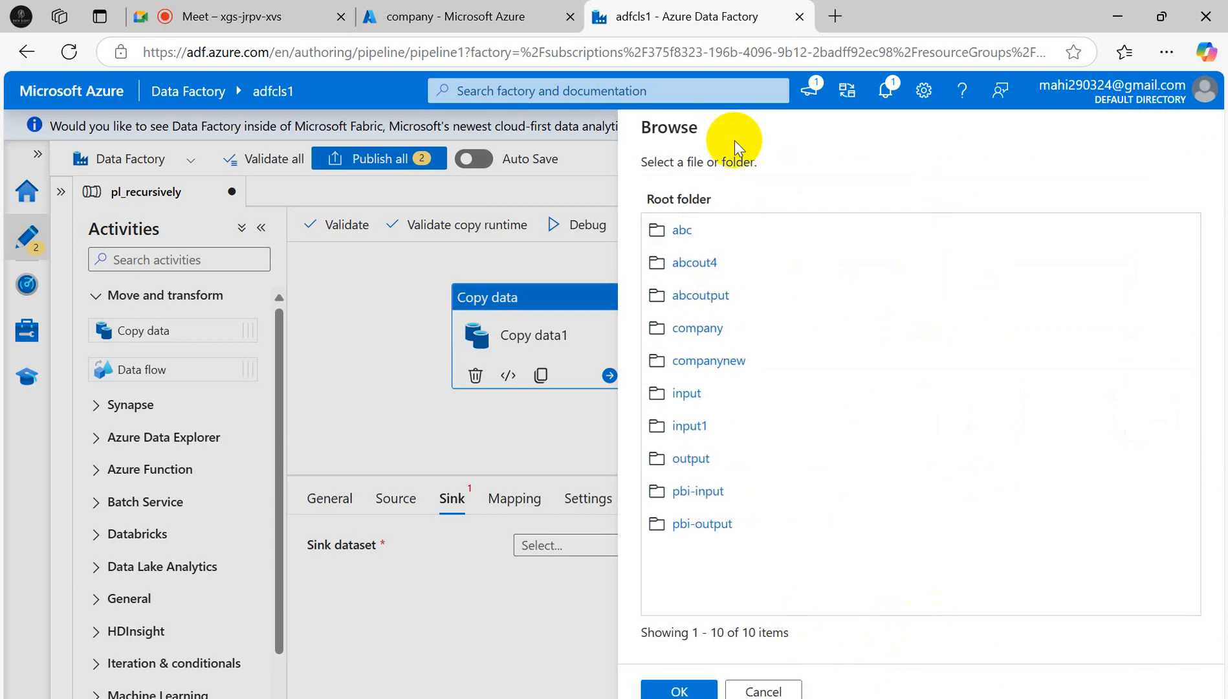
{"action": "left_click", "coordinate": [760, 690]}
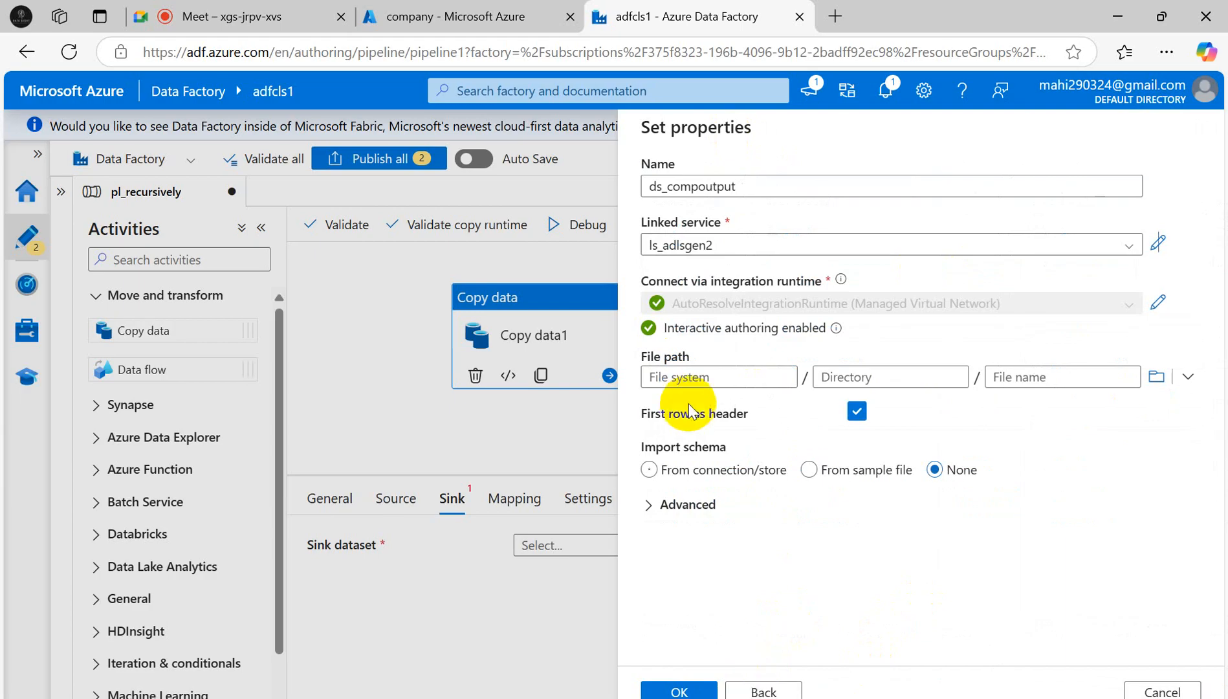
Set the sink dataset's file system to compoutput, keep Import schema at None and create the dataset
{"action": "left_click", "coordinate": [676, 376]}
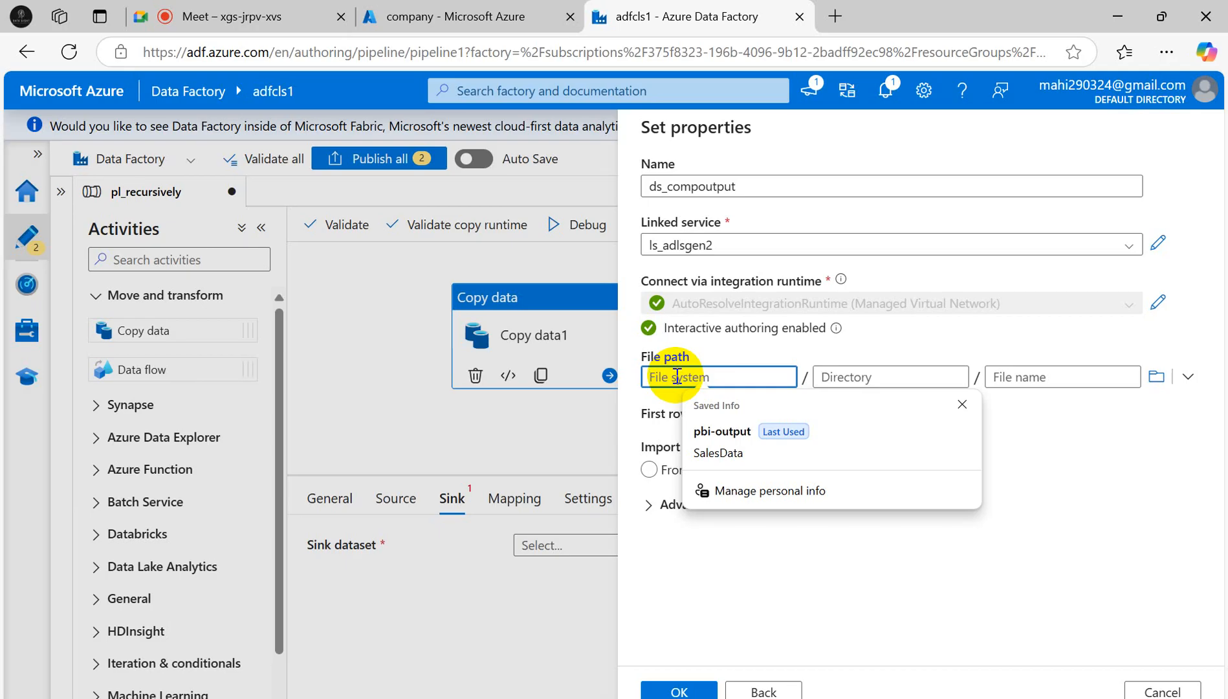
{"action": "type", "text": "compoutput"}
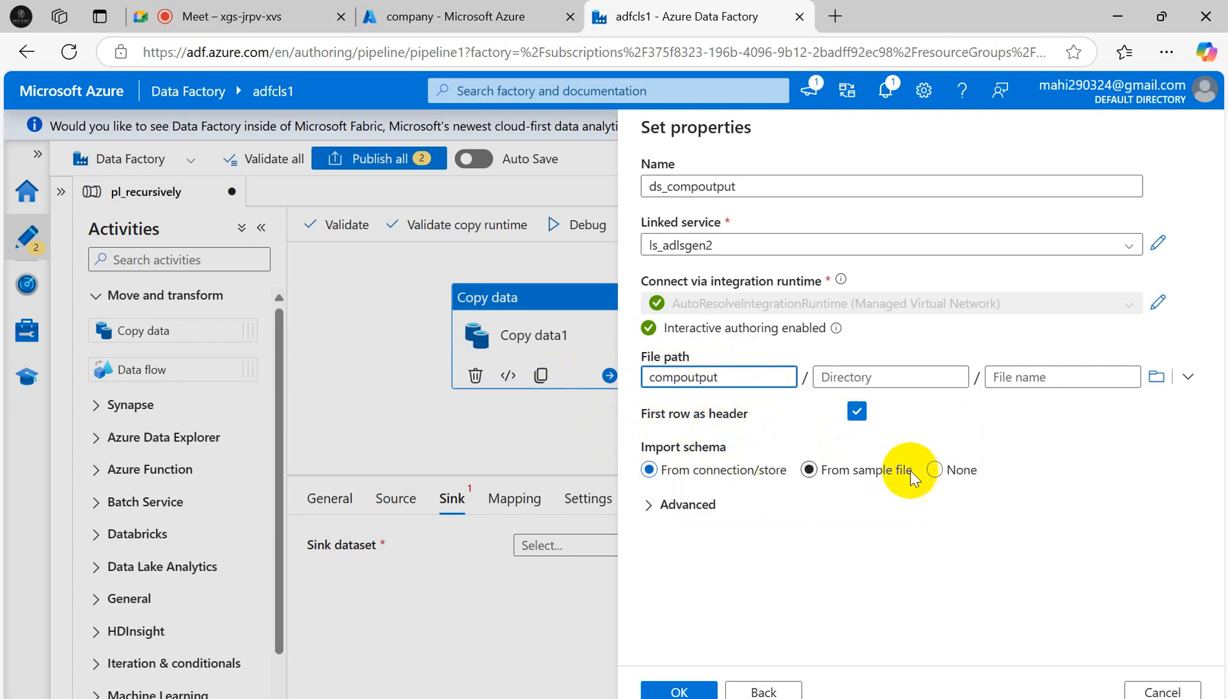
{"action": "left_click", "coordinate": [935, 471]}
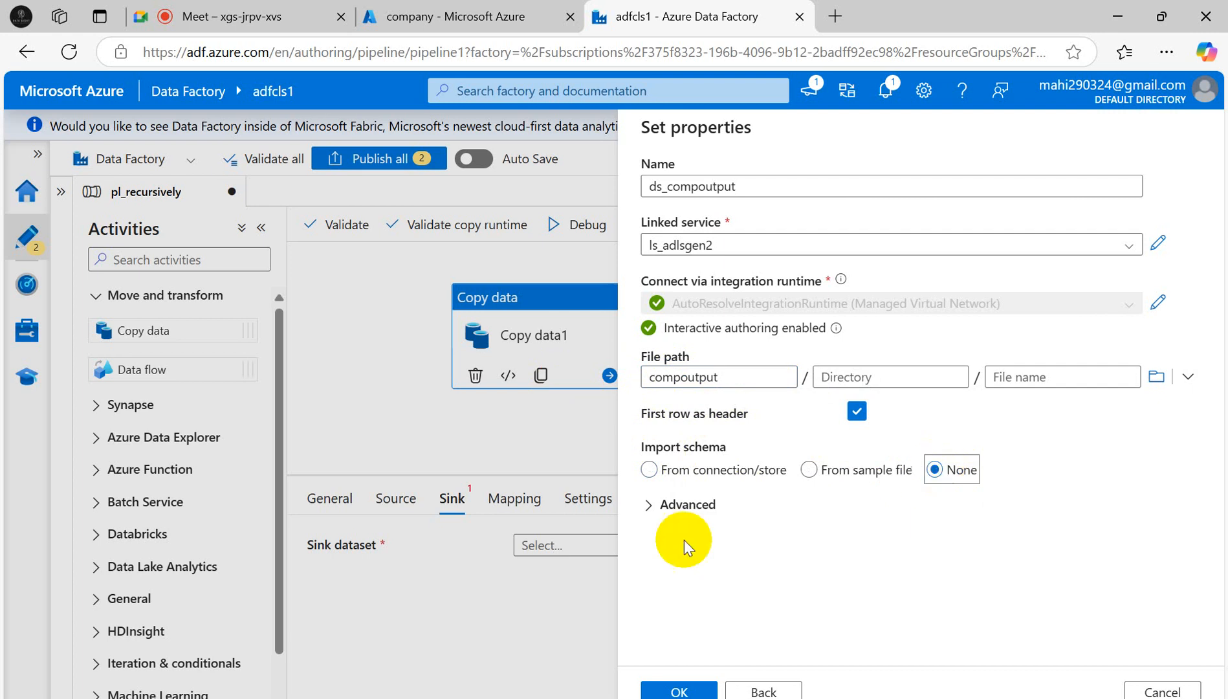
{"action": "left_click", "coordinate": [678, 691]}
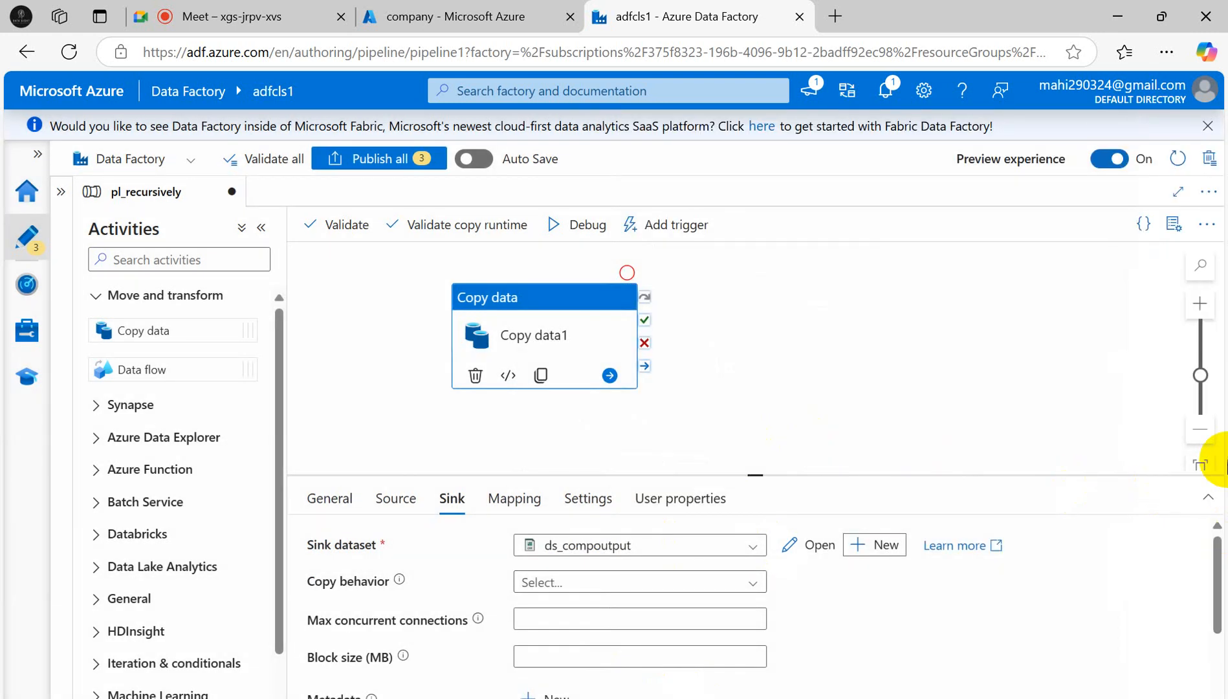
Set the copy activity's sink file extension to .csv
{"action": "left_click_drag", "start_coordinate": [1218, 586], "coordinate": [1220, 651]}
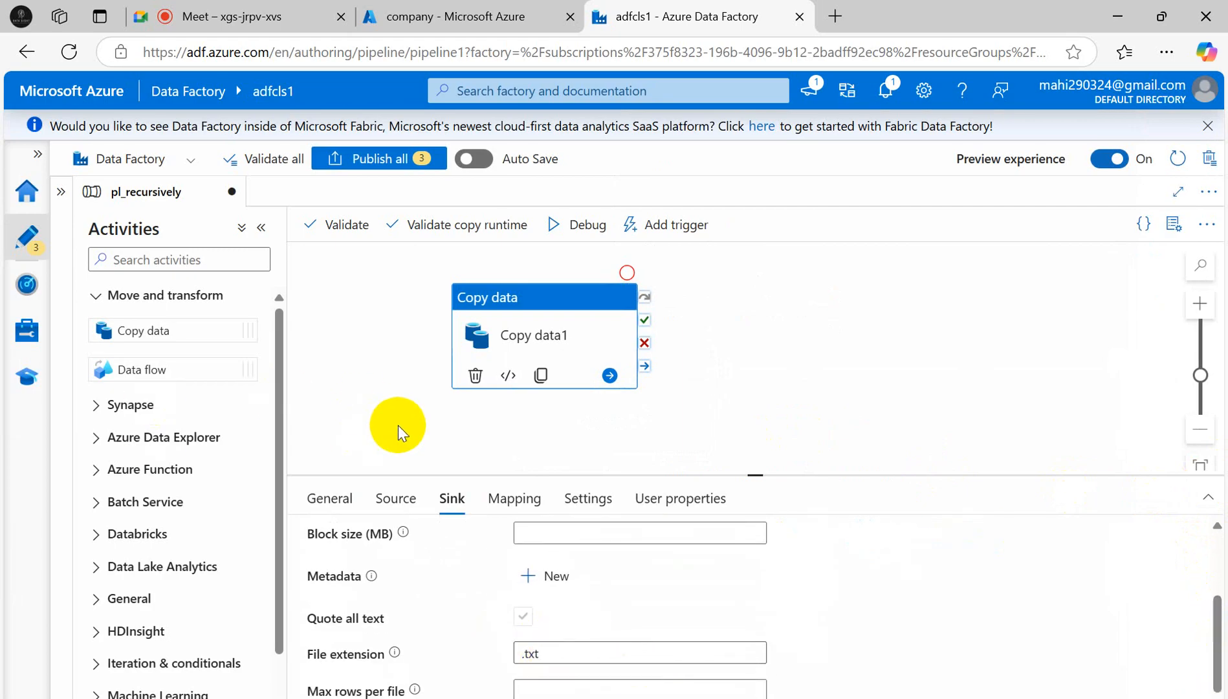
{"action": "left_click", "coordinate": [549, 655]}
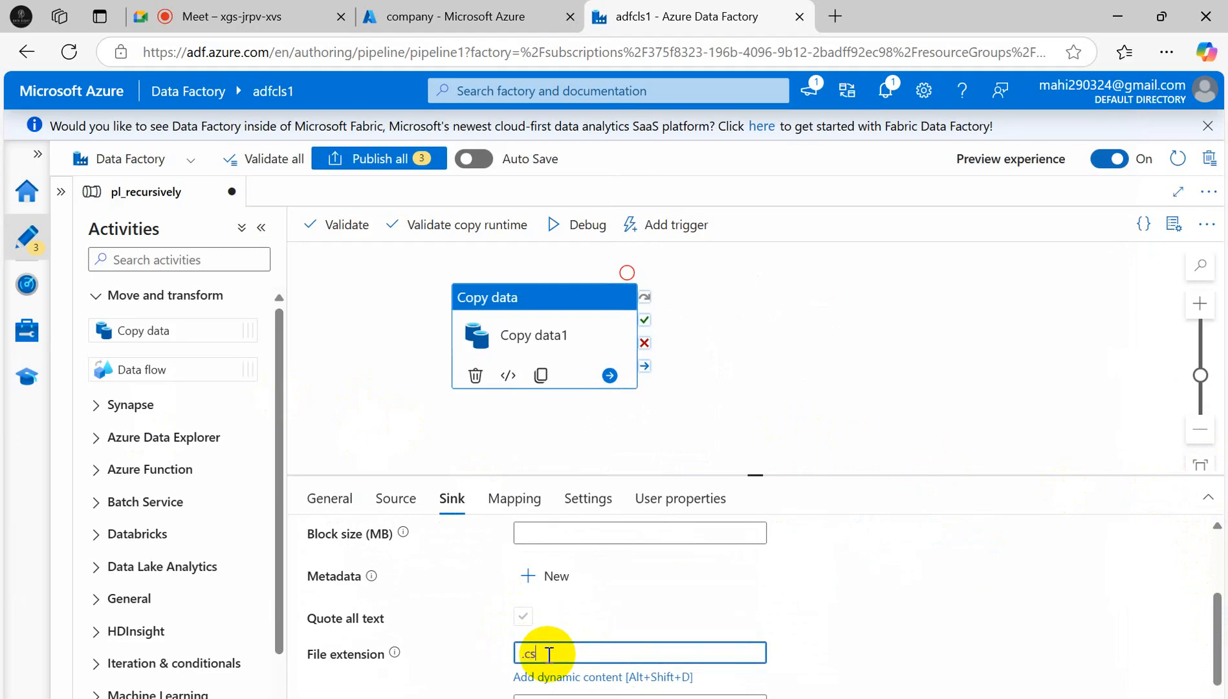
{"action": "left_click", "coordinate": [1216, 660]}
{"action": "left_click_drag", "start_coordinate": [1216, 660], "coordinate": [1217, 570]}
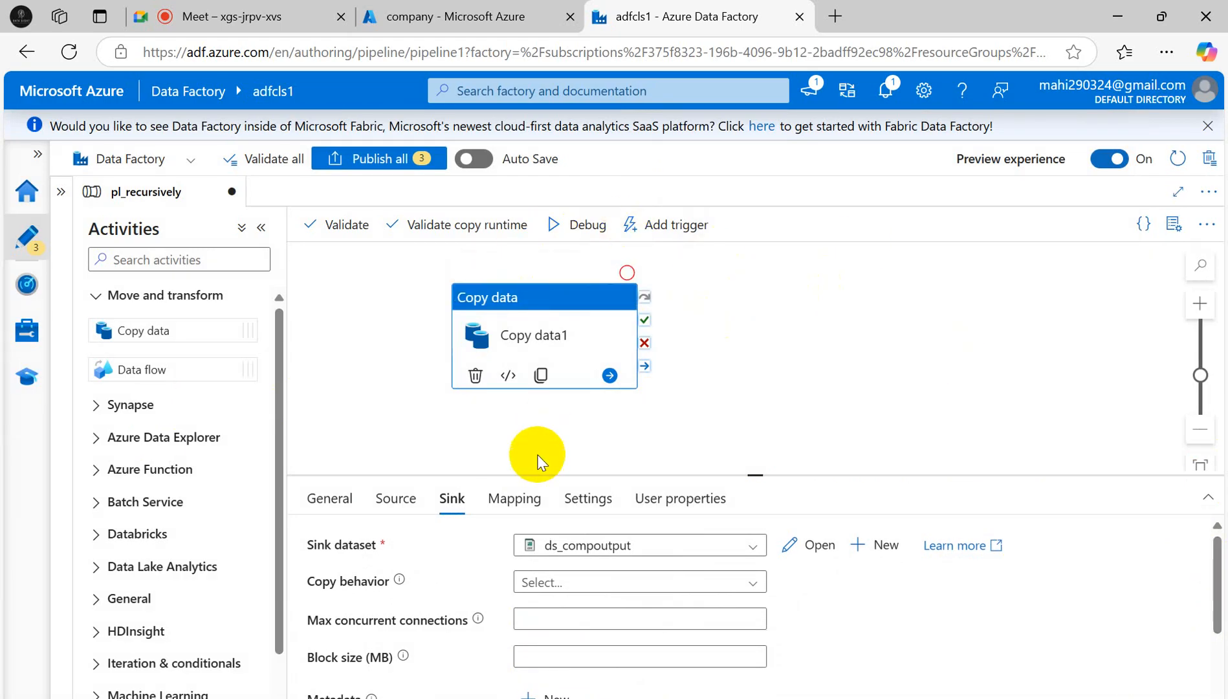
Check the copy activity's source settings, debug-run the pipeline and review the details of the Copy data1 run
{"action": "left_click", "coordinate": [406, 511]}
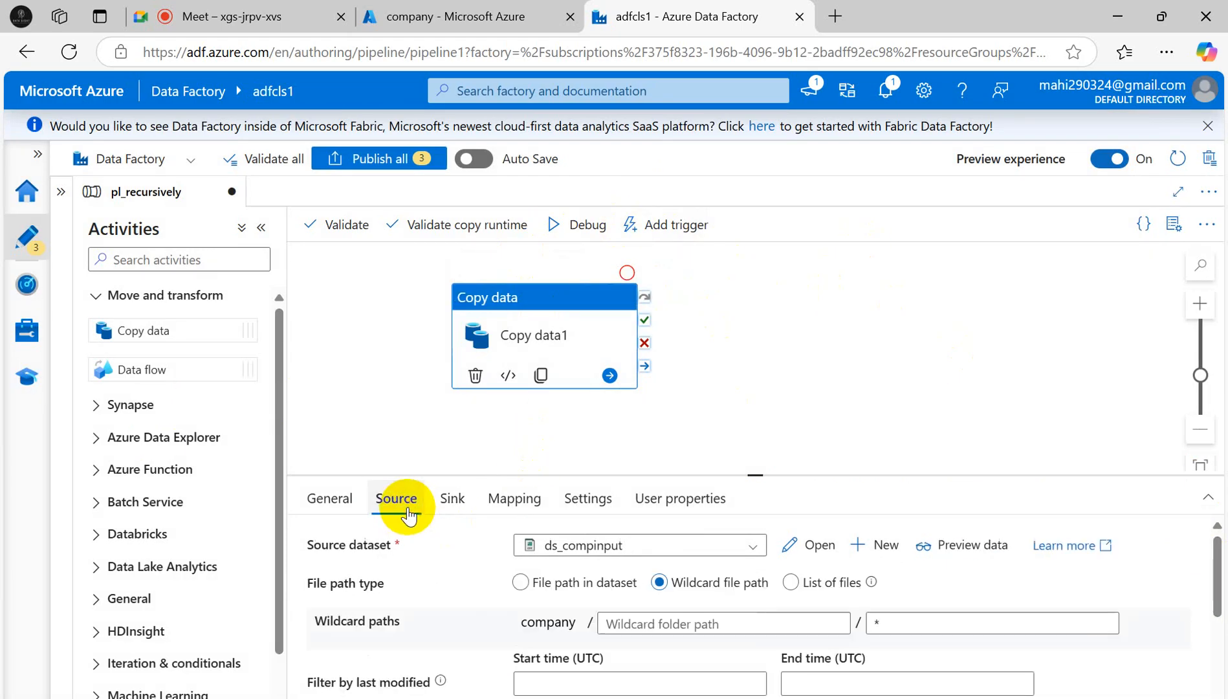
{"action": "left_click", "coordinate": [569, 226]}
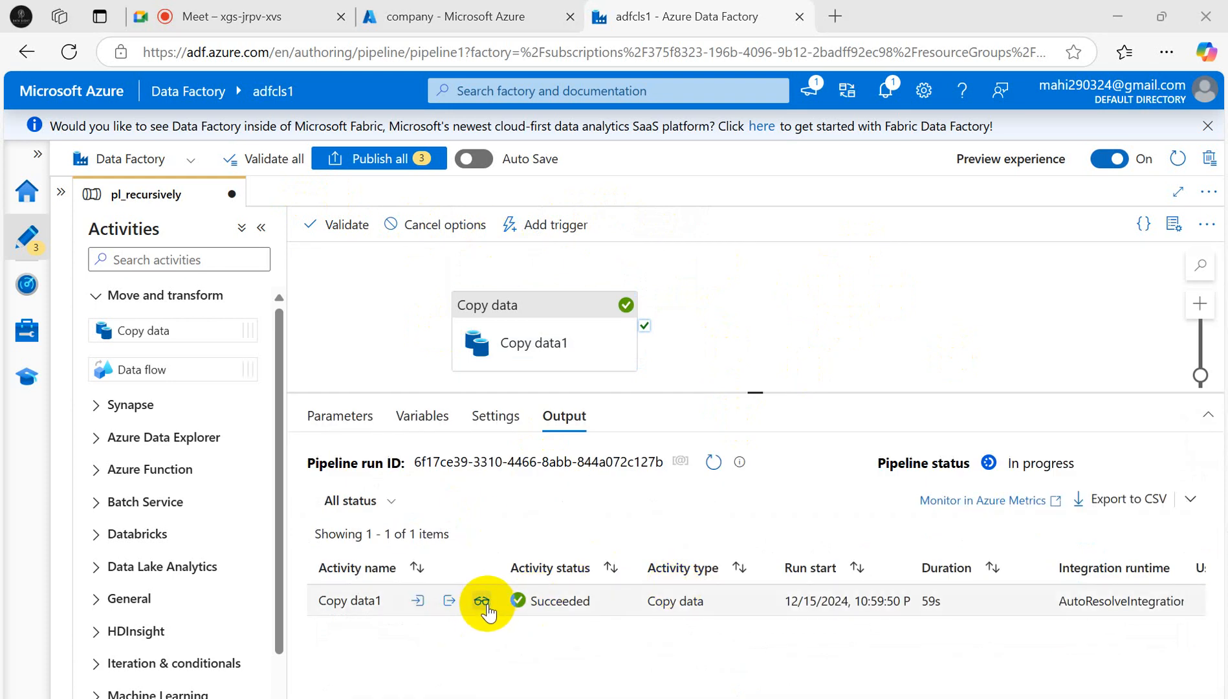
{"action": "left_click", "coordinate": [482, 601]}
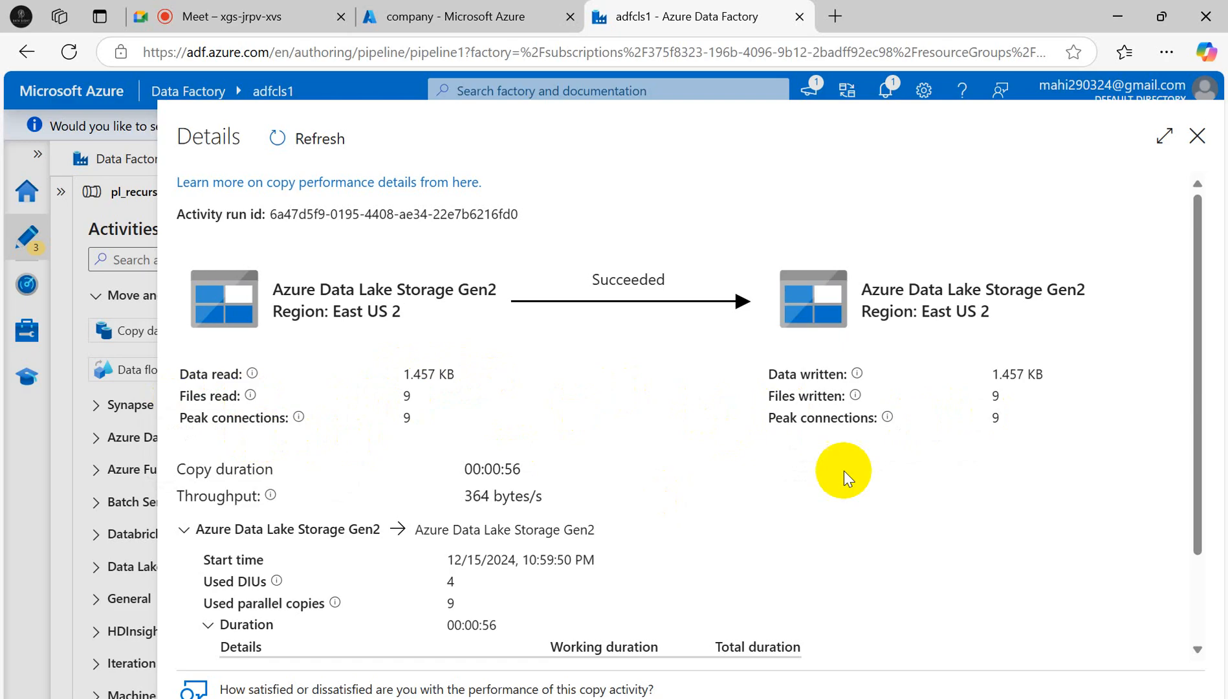
{"action": "left_click_drag", "start_coordinate": [1195, 482], "coordinate": [1192, 615]}
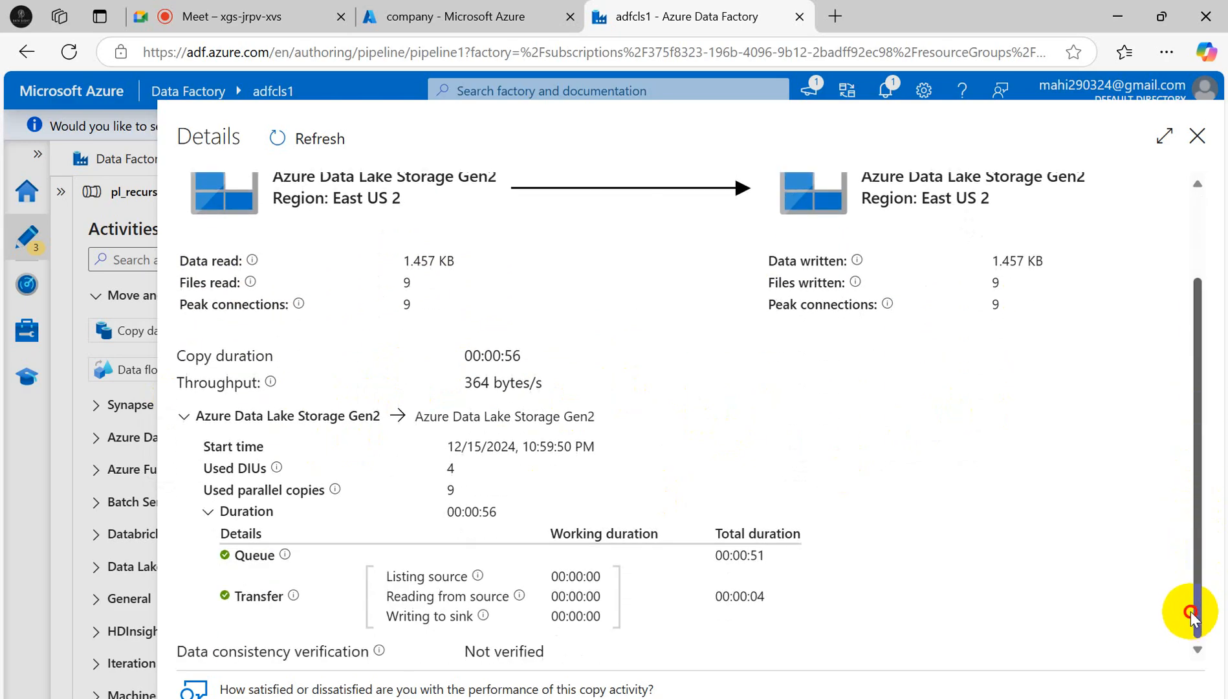
{"action": "left_click_drag", "start_coordinate": [1196, 537], "coordinate": [1199, 275]}
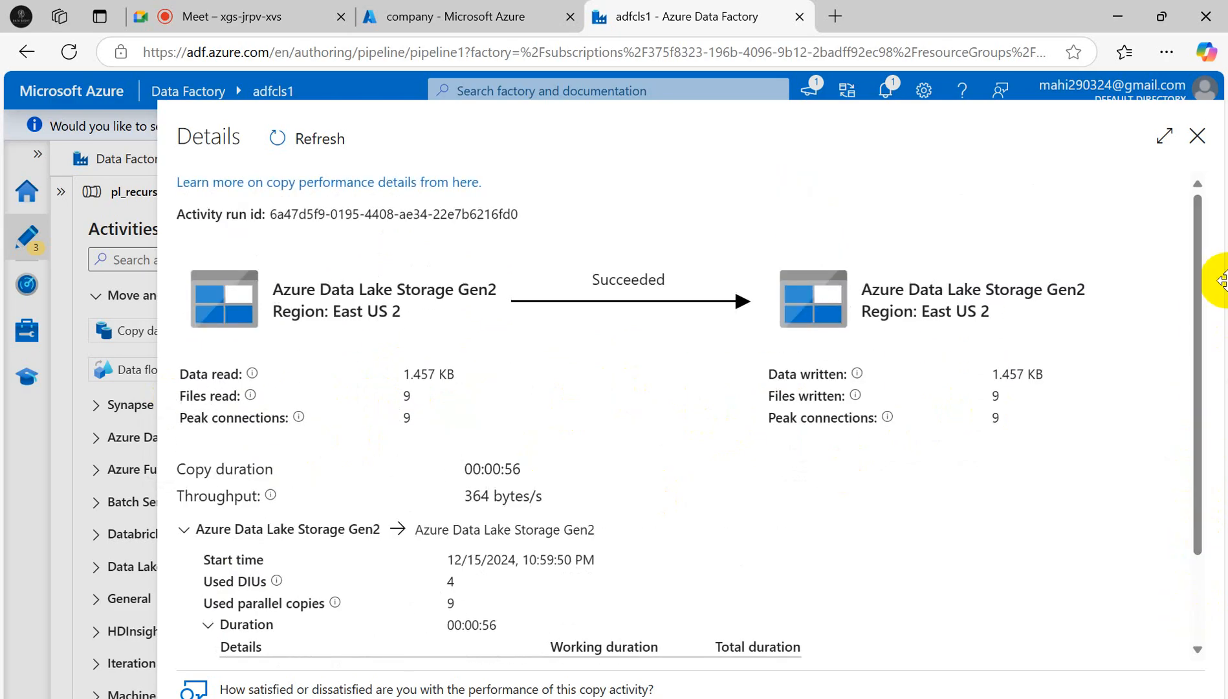
{"action": "left_click", "coordinate": [1195, 134]}
Switch to the Azure portal and refresh the container list of the saadcls storage account
{"action": "left_click", "coordinate": [477, 16]}
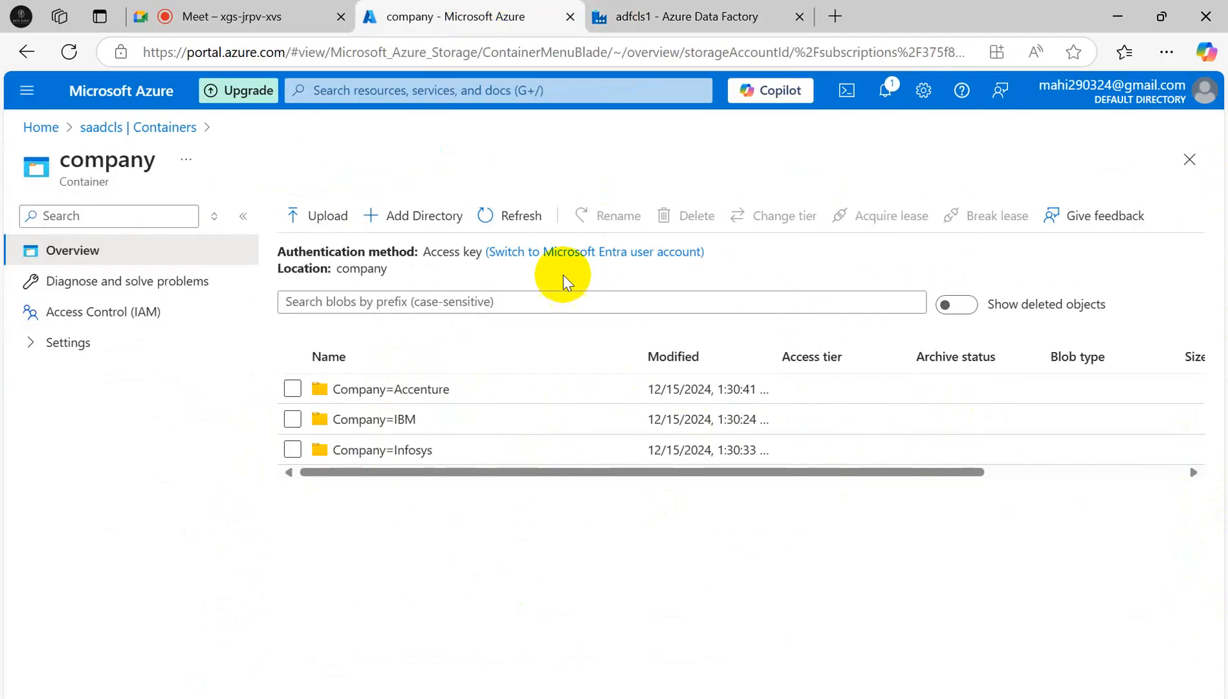
{"action": "left_click", "coordinate": [151, 127]}
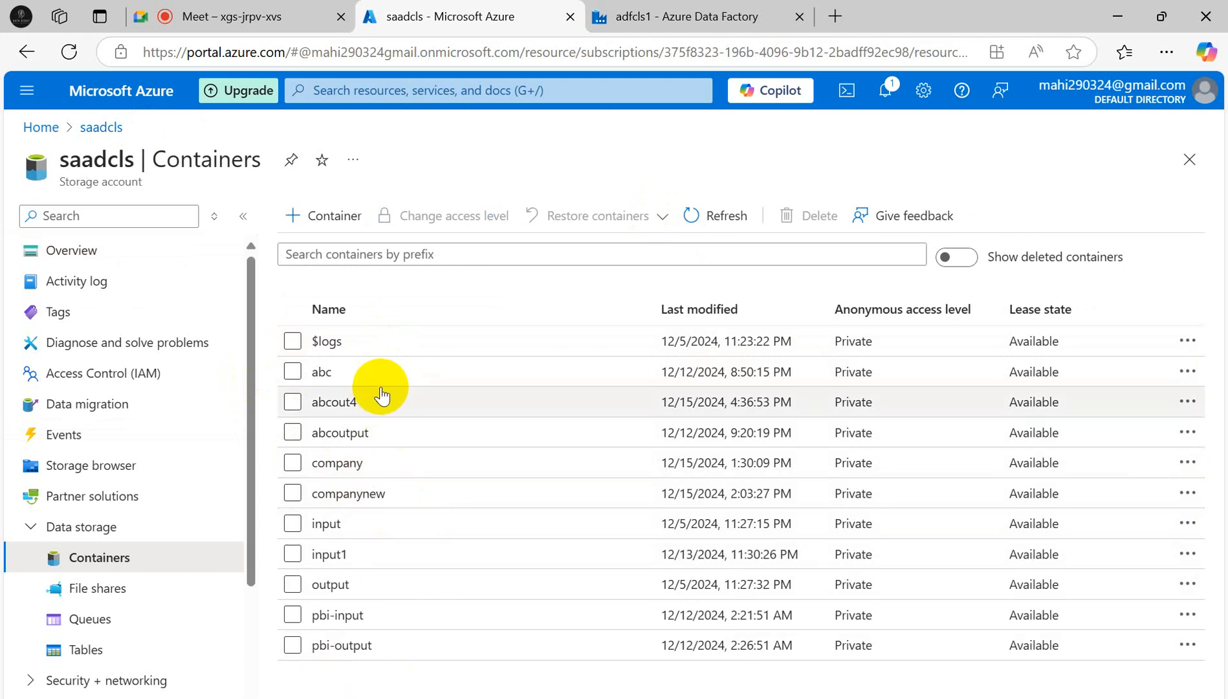
{"action": "left_click", "coordinate": [694, 227]}
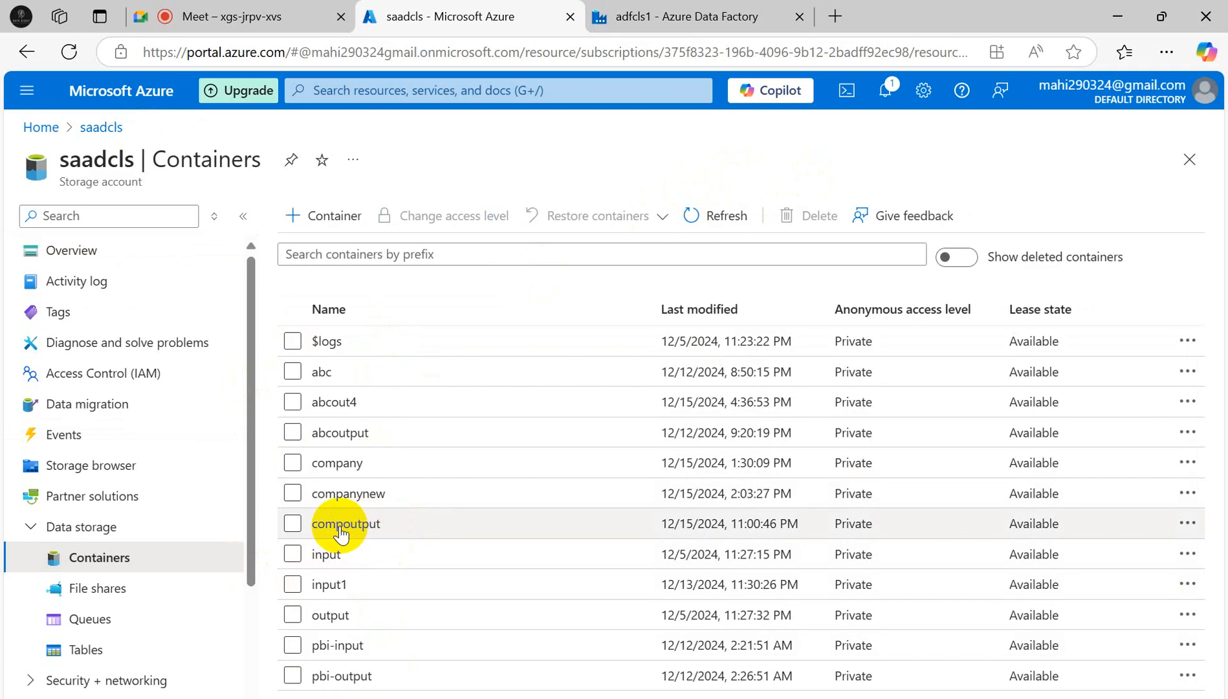
Browse the source container company down to Company=Accenture/Dept=HR to examine its folder structure and files
{"action": "left_click", "coordinate": [331, 465]}
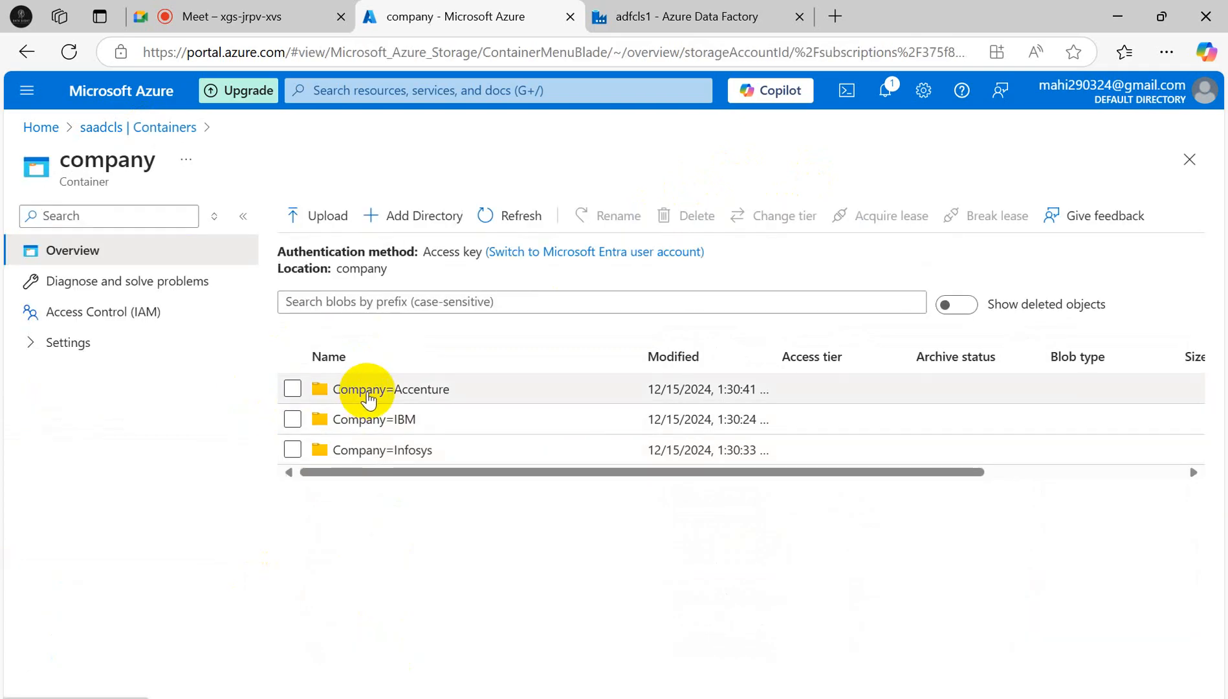
{"action": "left_click", "coordinate": [378, 389]}
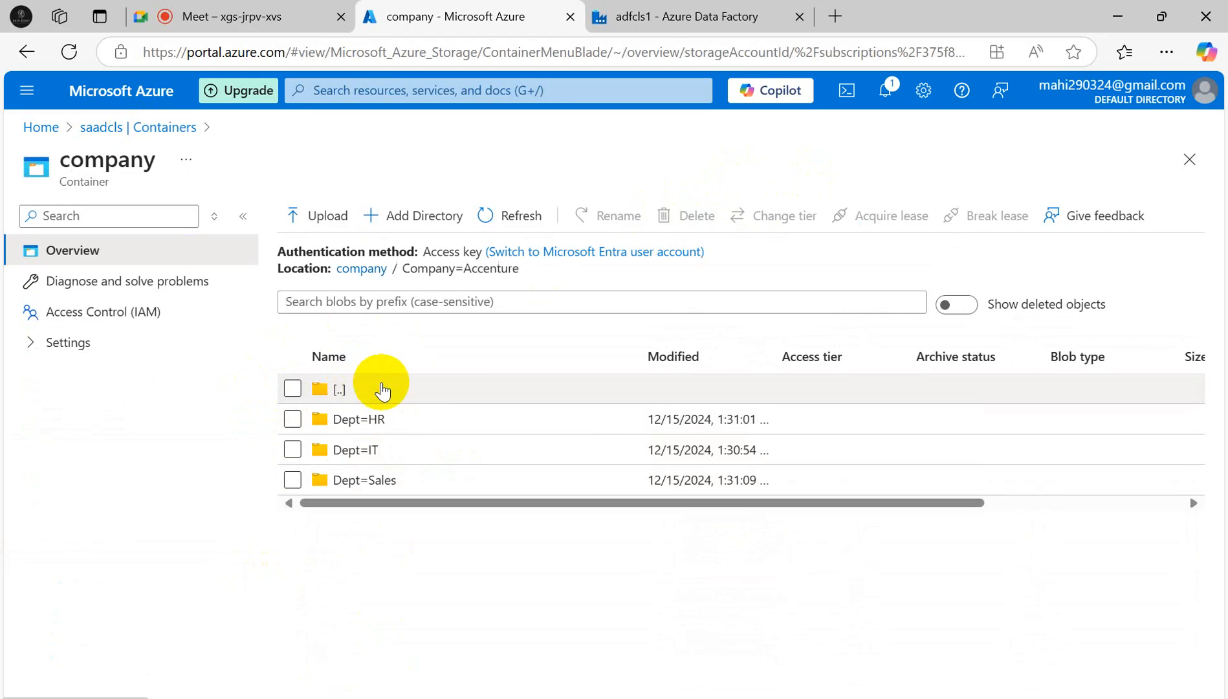
{"action": "left_click", "coordinate": [375, 421]}
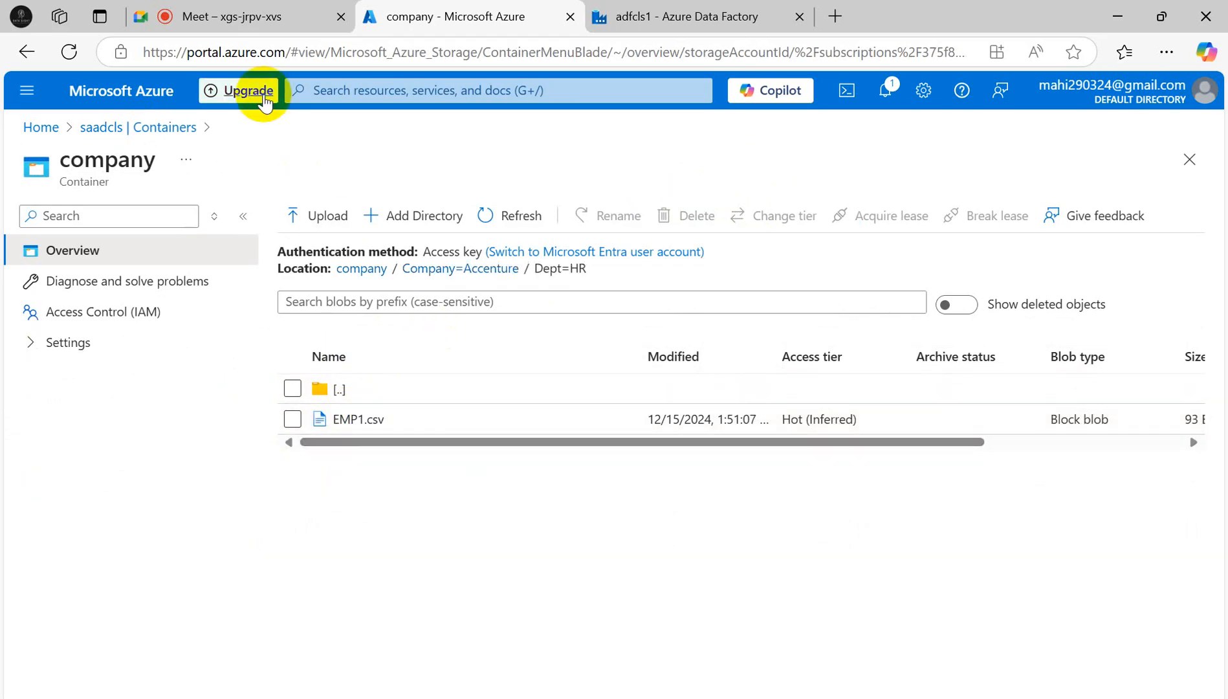
Return to the container list and browse compoutput down to Company=Accenture/Dept=HR to compare the copied structure with the source
{"action": "left_click", "coordinate": [129, 126]}
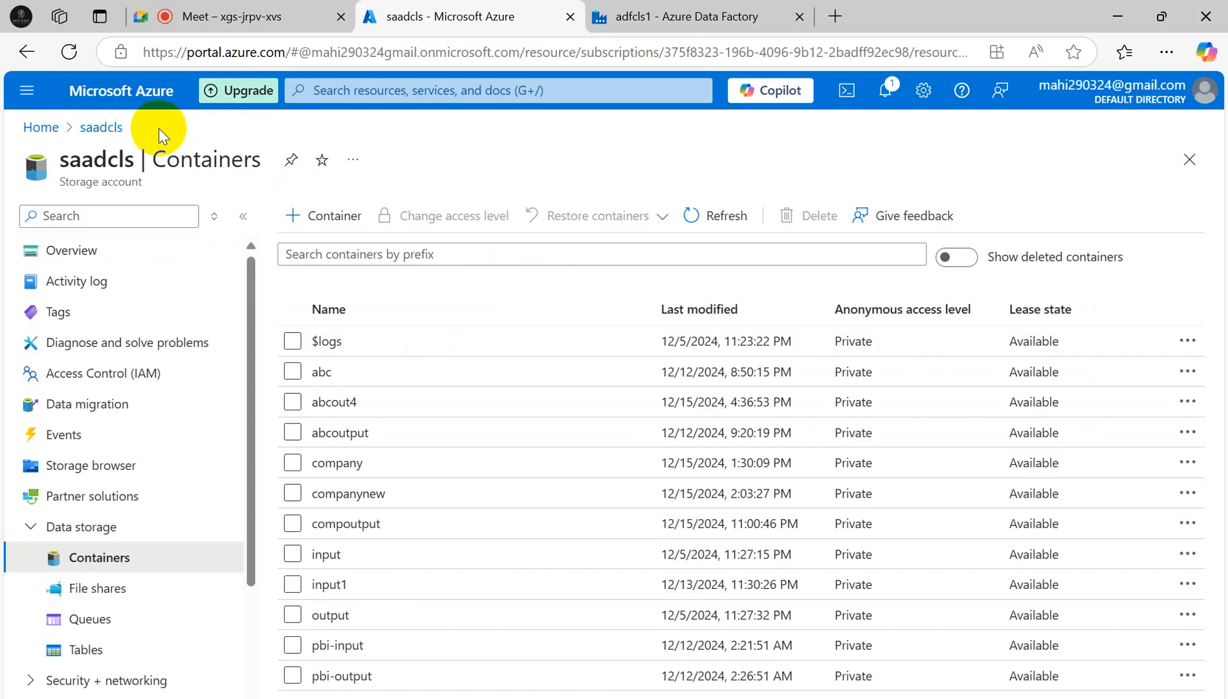
{"action": "left_click", "coordinate": [359, 524]}
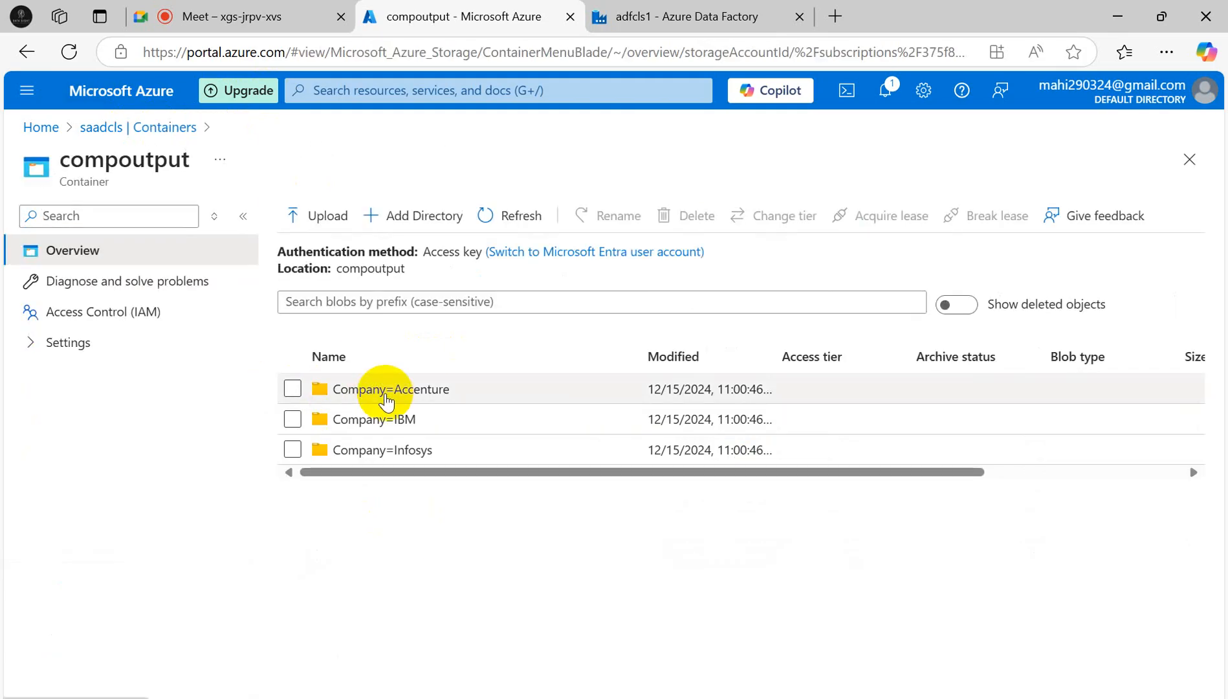
{"action": "double_click", "coordinate": [386, 400]}
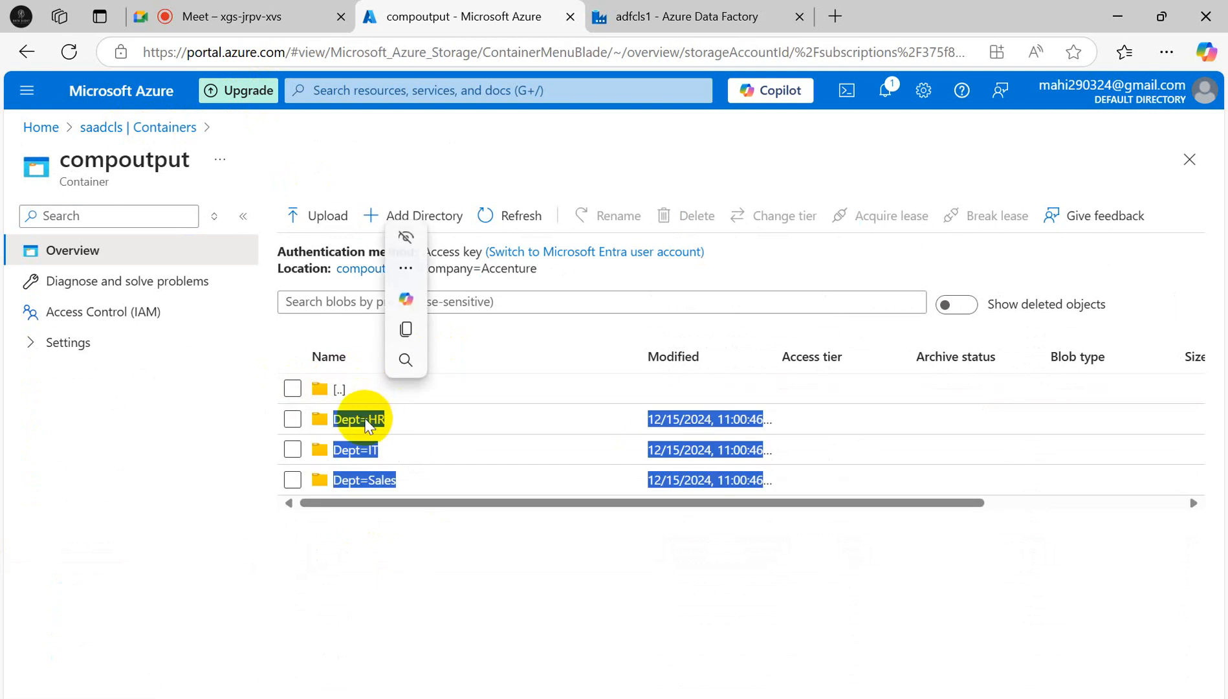
{"action": "left_click", "coordinate": [412, 590]}
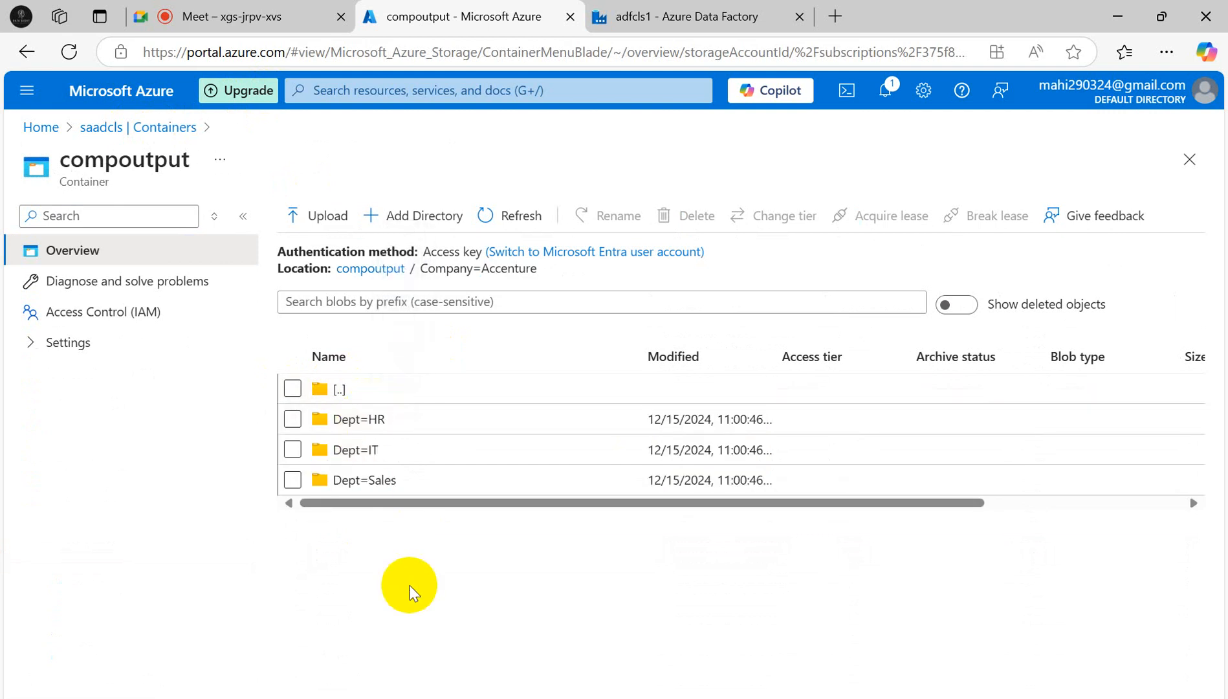
{"action": "left_click", "coordinate": [364, 420]}
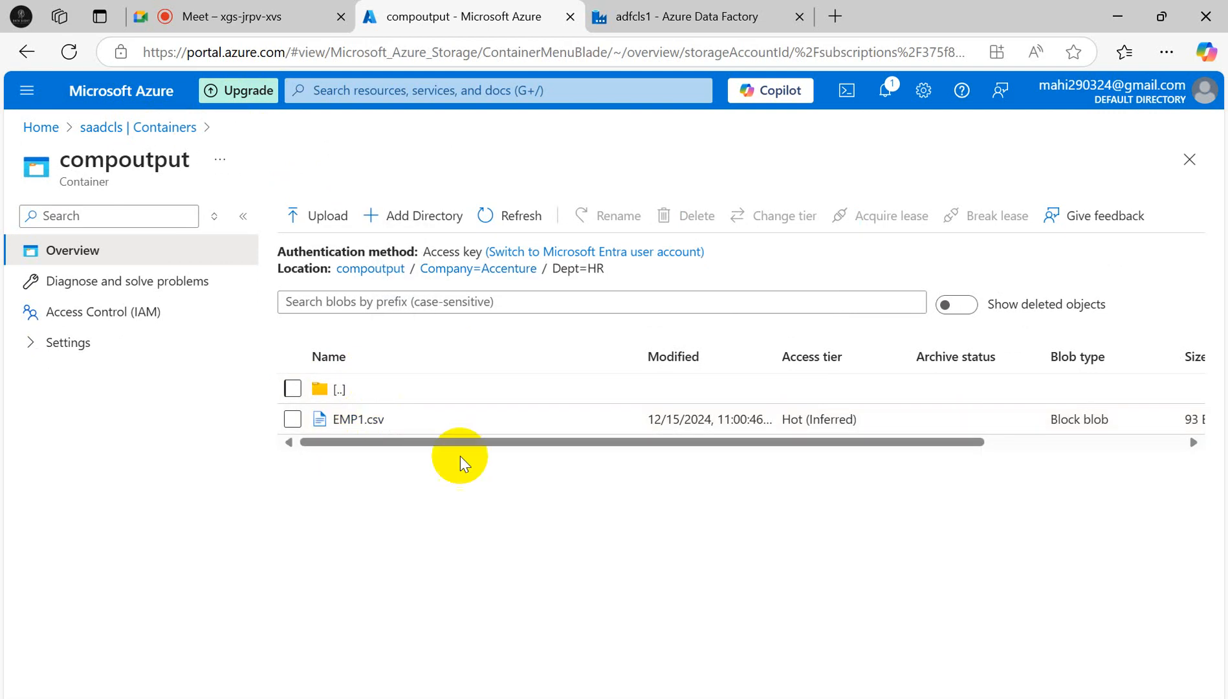